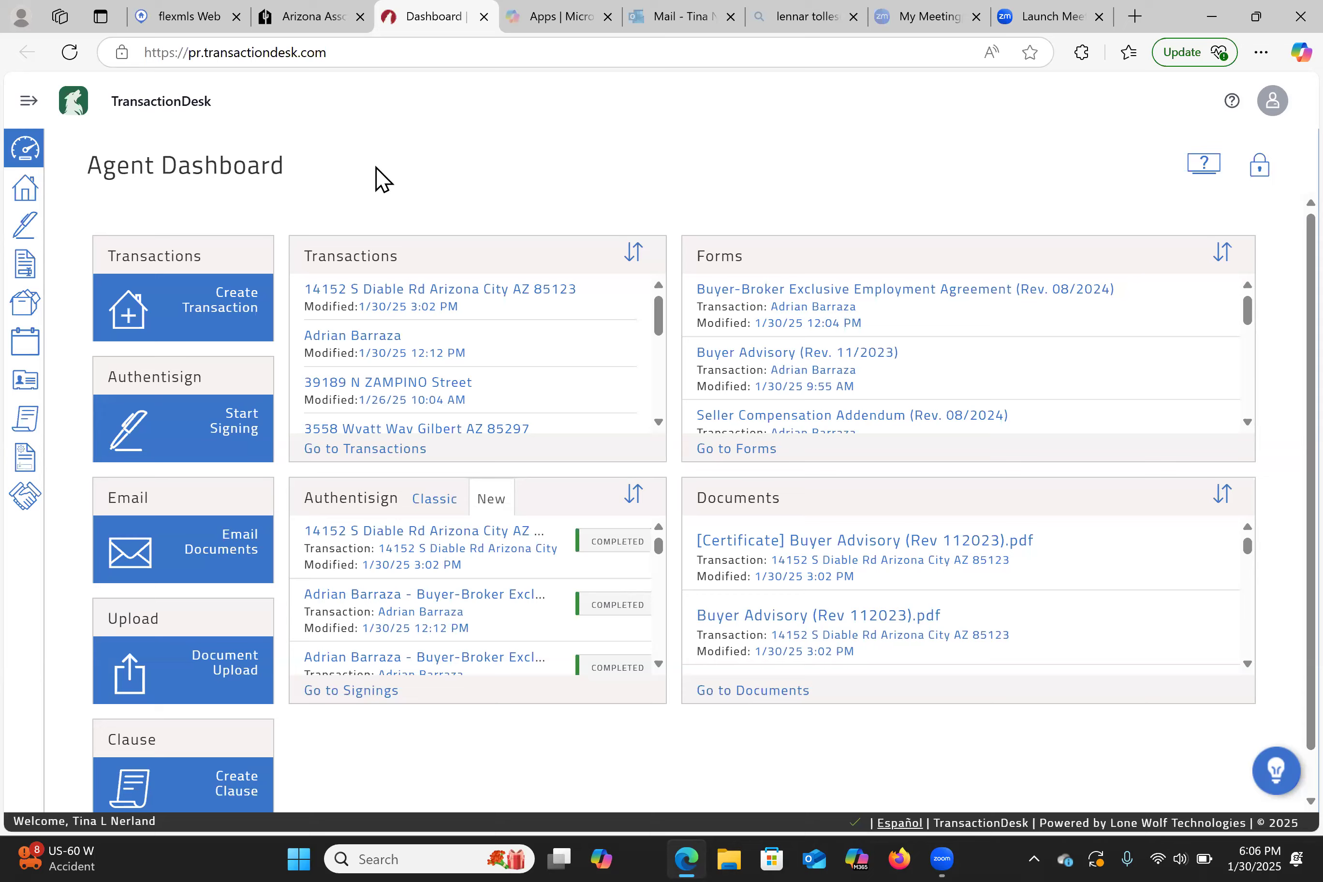
# - In the Flexmls menu's Products section, star and unstar Rental Beast Tenant Screening
pyautogui.click(196, 19)
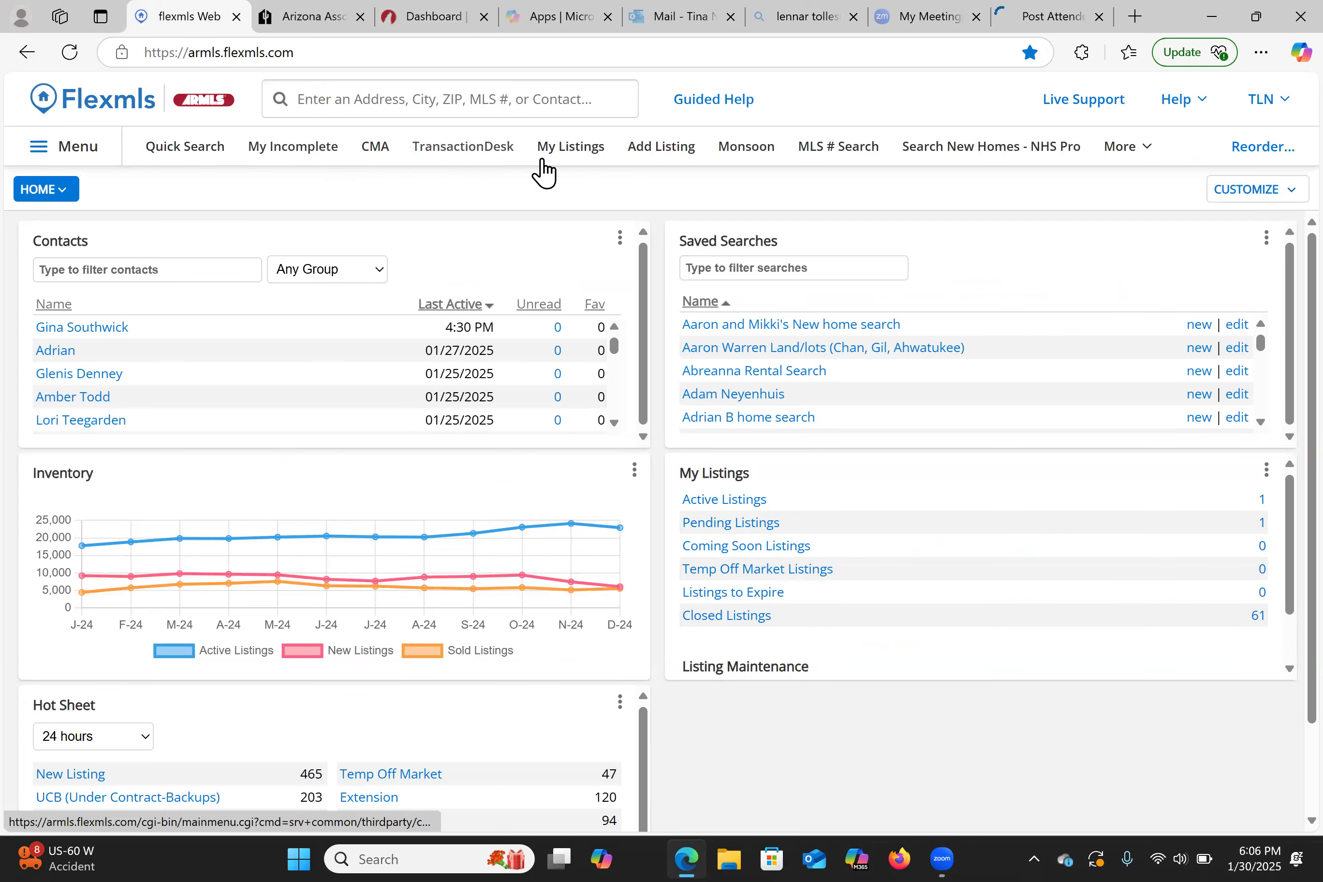
pyautogui.click(88, 146)
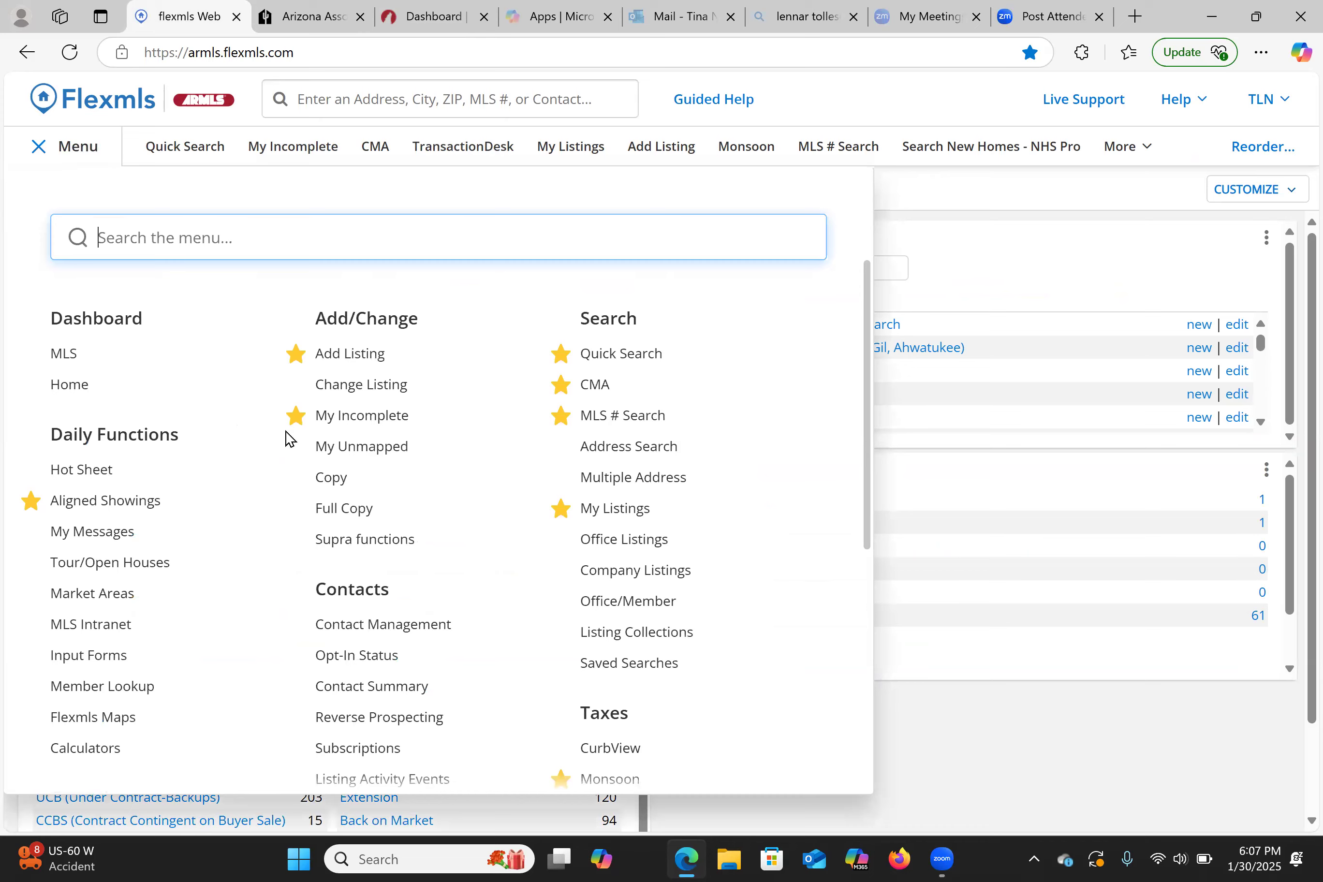
pyautogui.scroll(-5, 288, 440)
pyautogui.scroll(-3, 288, 440)
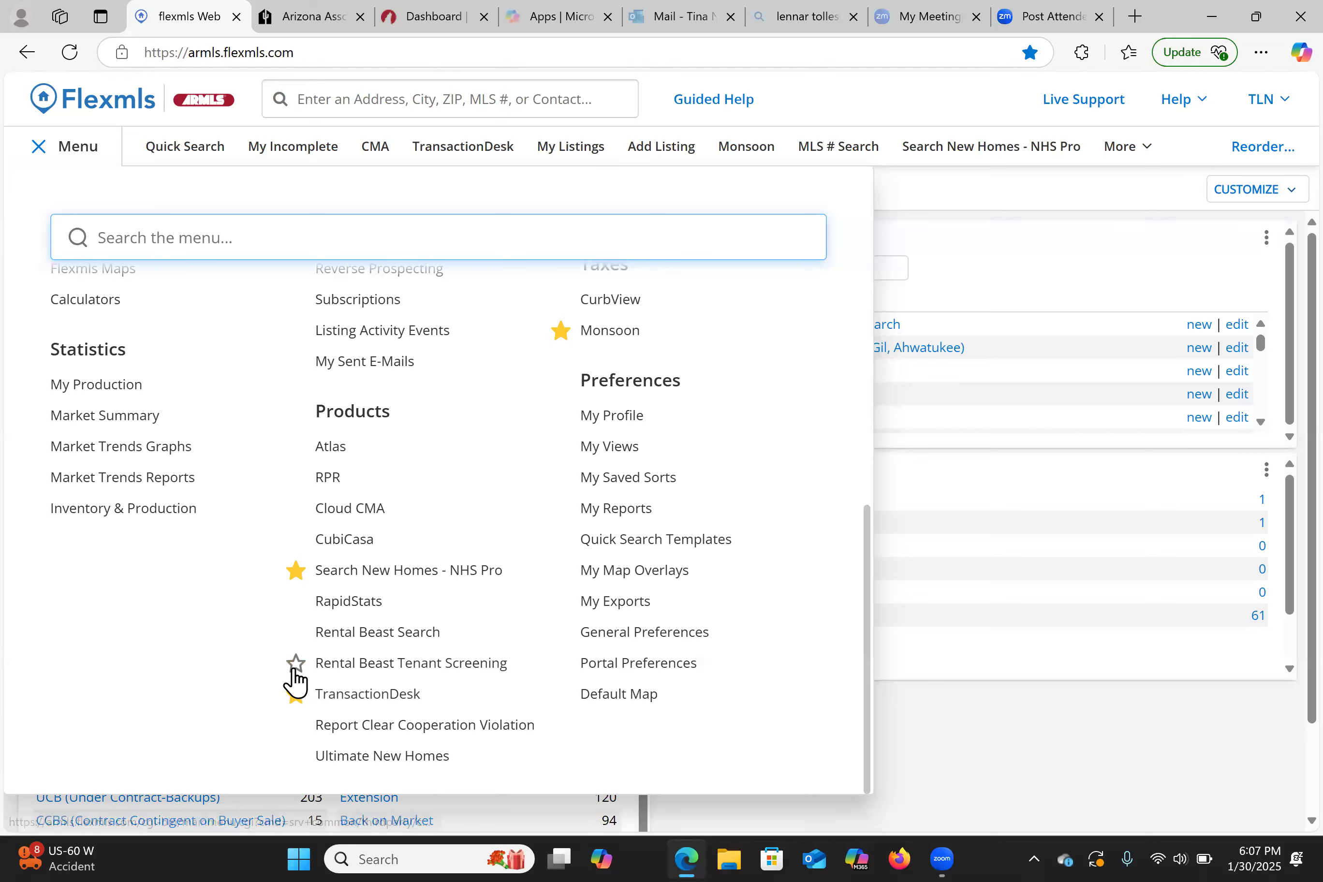
pyautogui.click(296, 663)
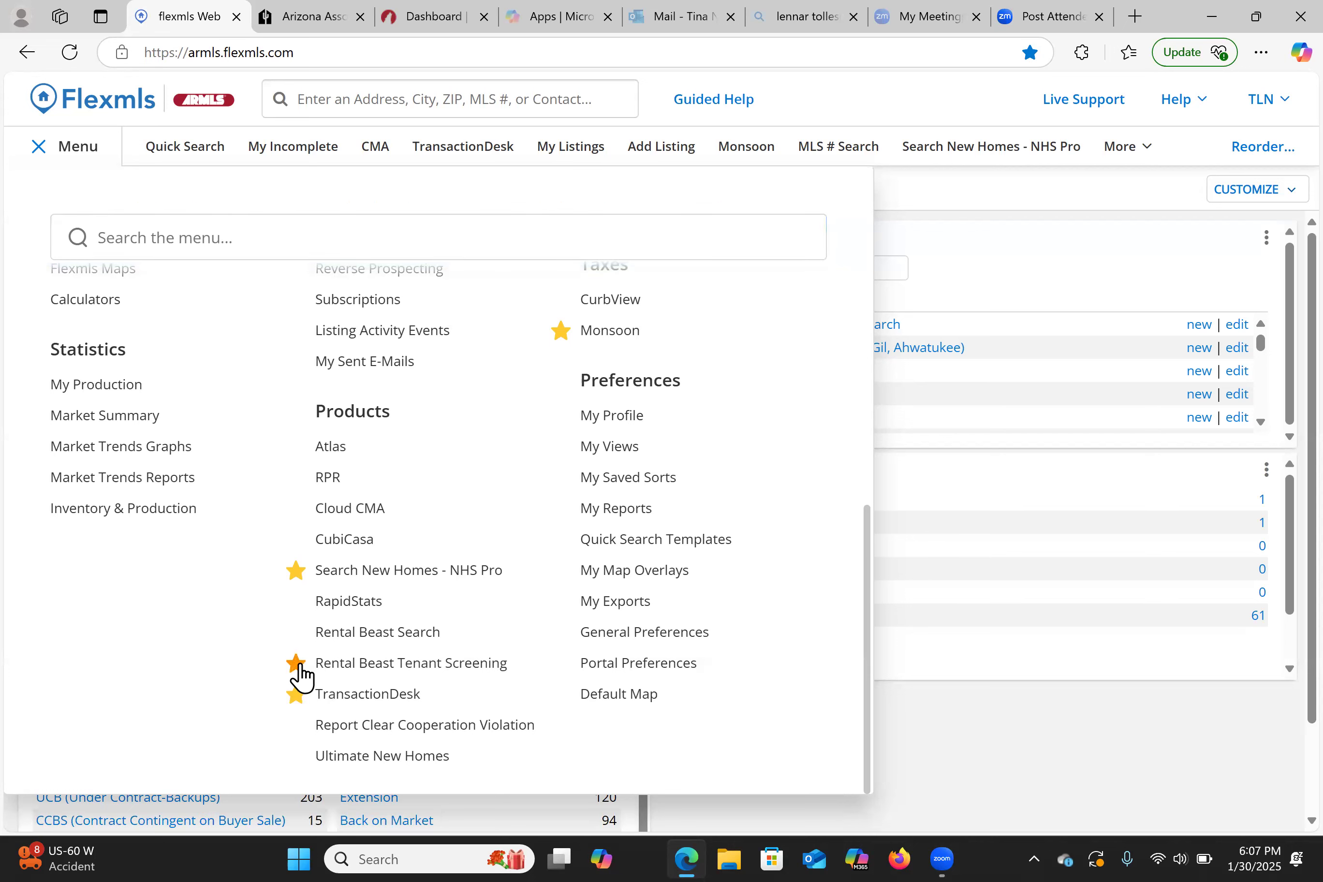
pyautogui.click(296, 663)
# - Launch TransactionDesk from the Flexmls top navigation bar into a new tab
pyautogui.click(450, 158)
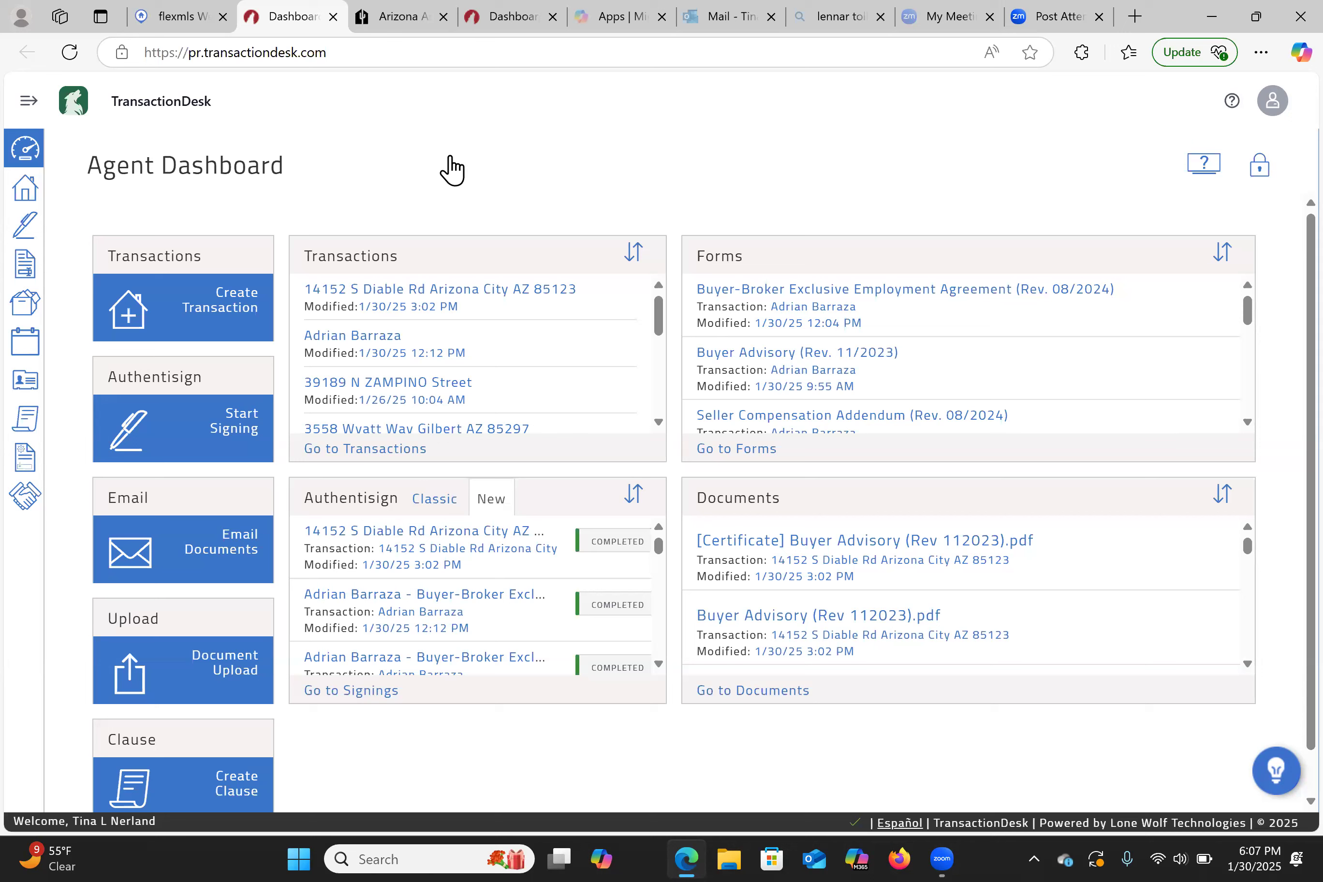
# - Load My Profile from the Flexmls TLN account dropdown, then return to the TransactionDesk dashboard
pyautogui.click(164, 23)
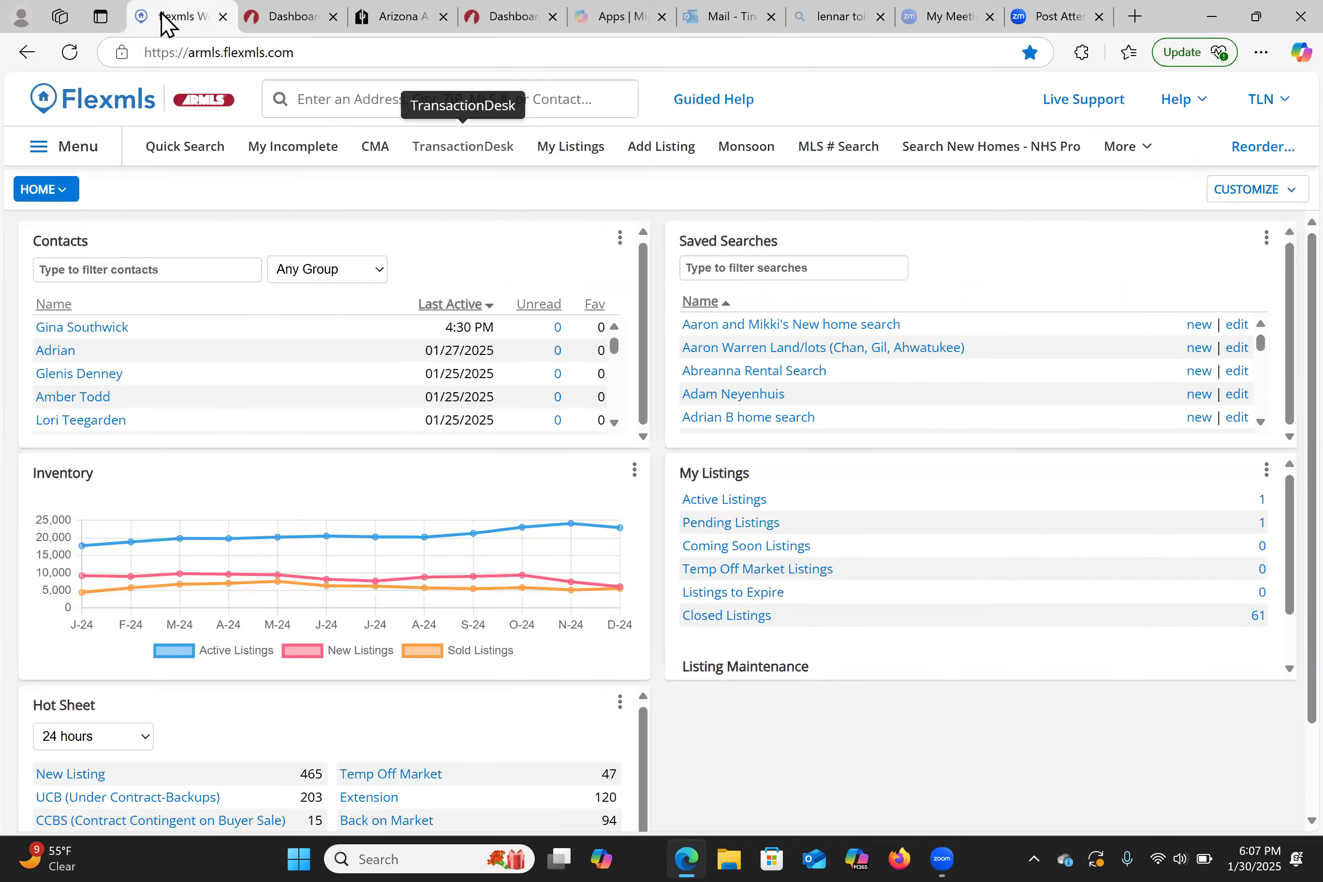
pyautogui.click(1275, 104)
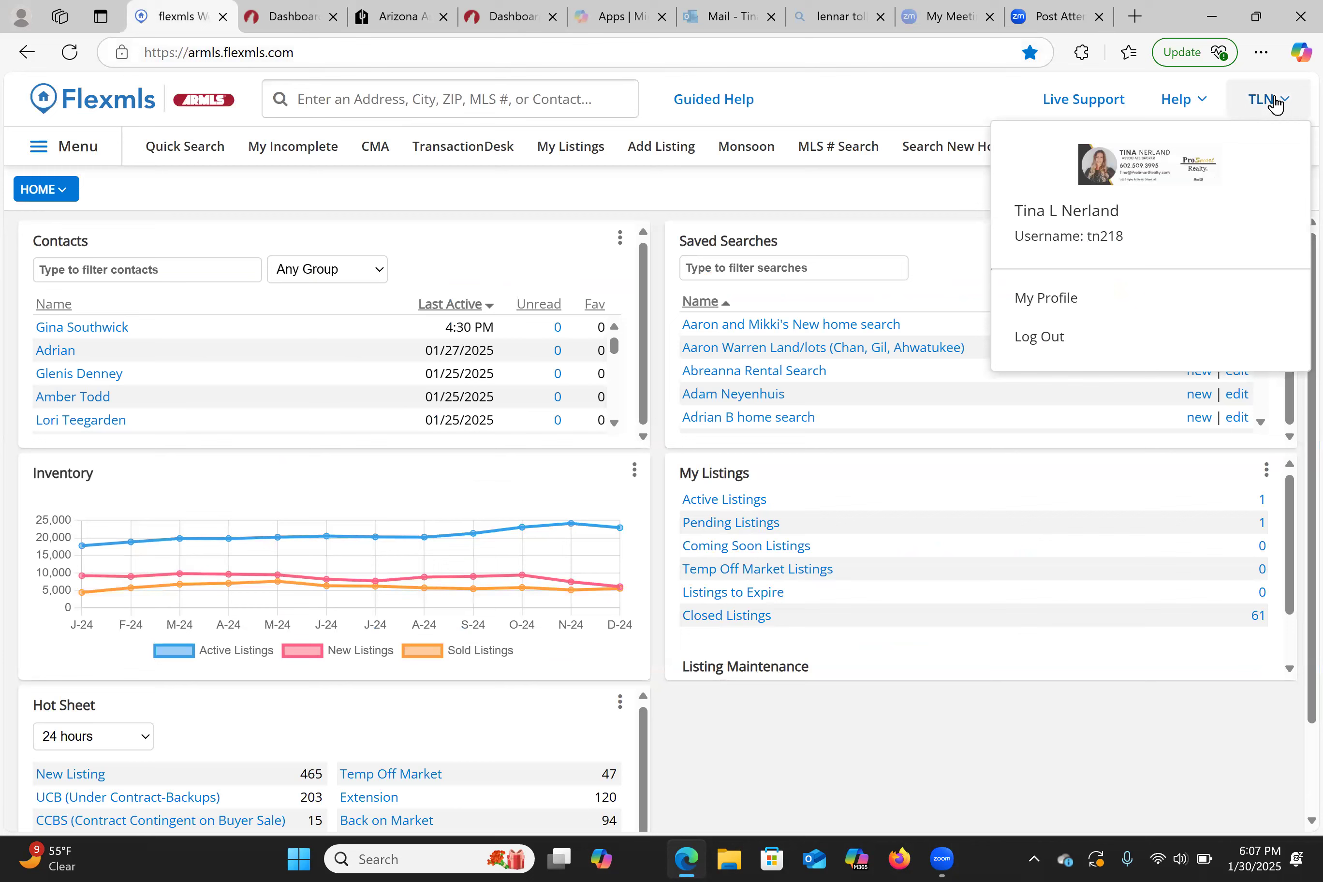
pyautogui.click(1072, 307)
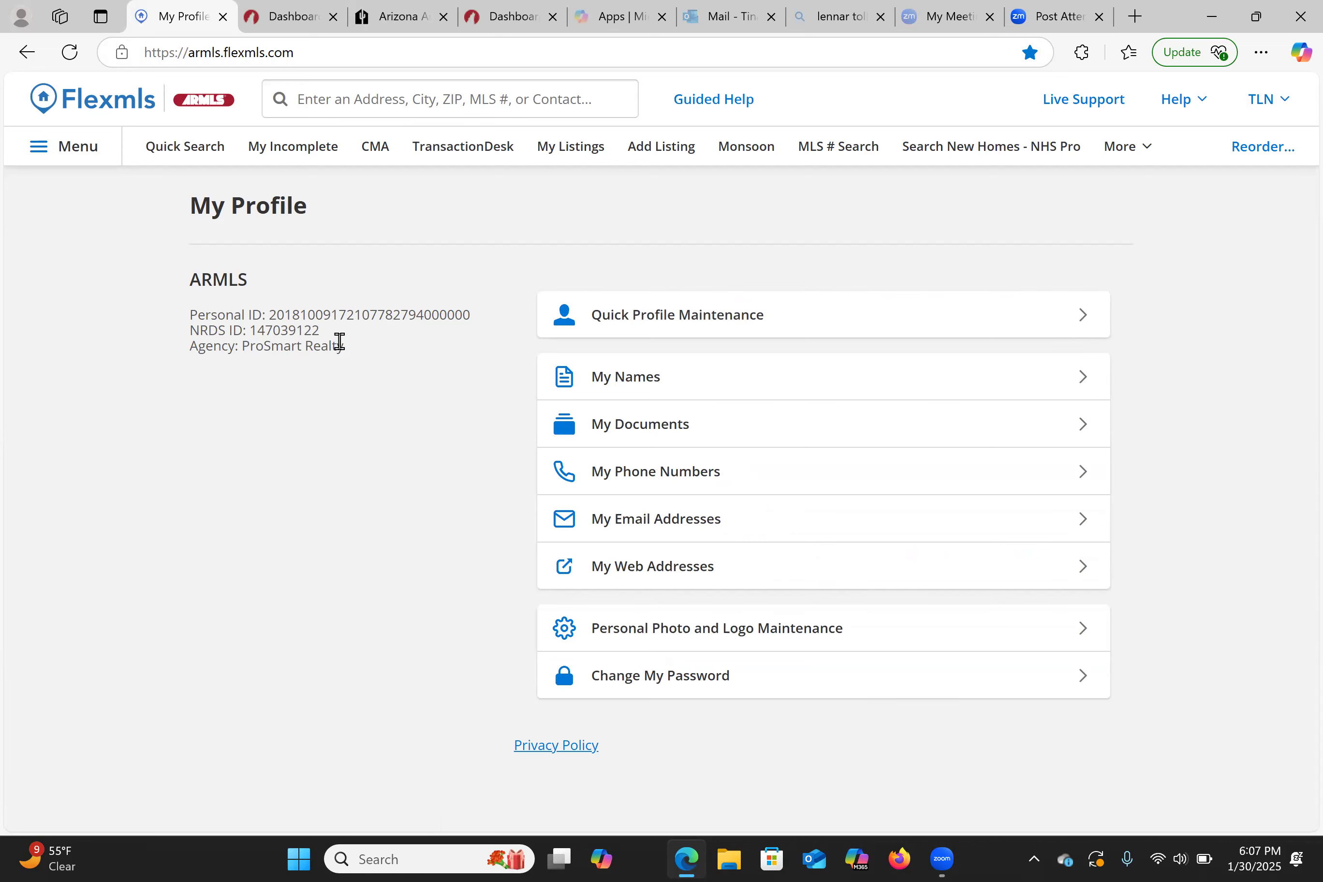
pyautogui.click(295, 18)
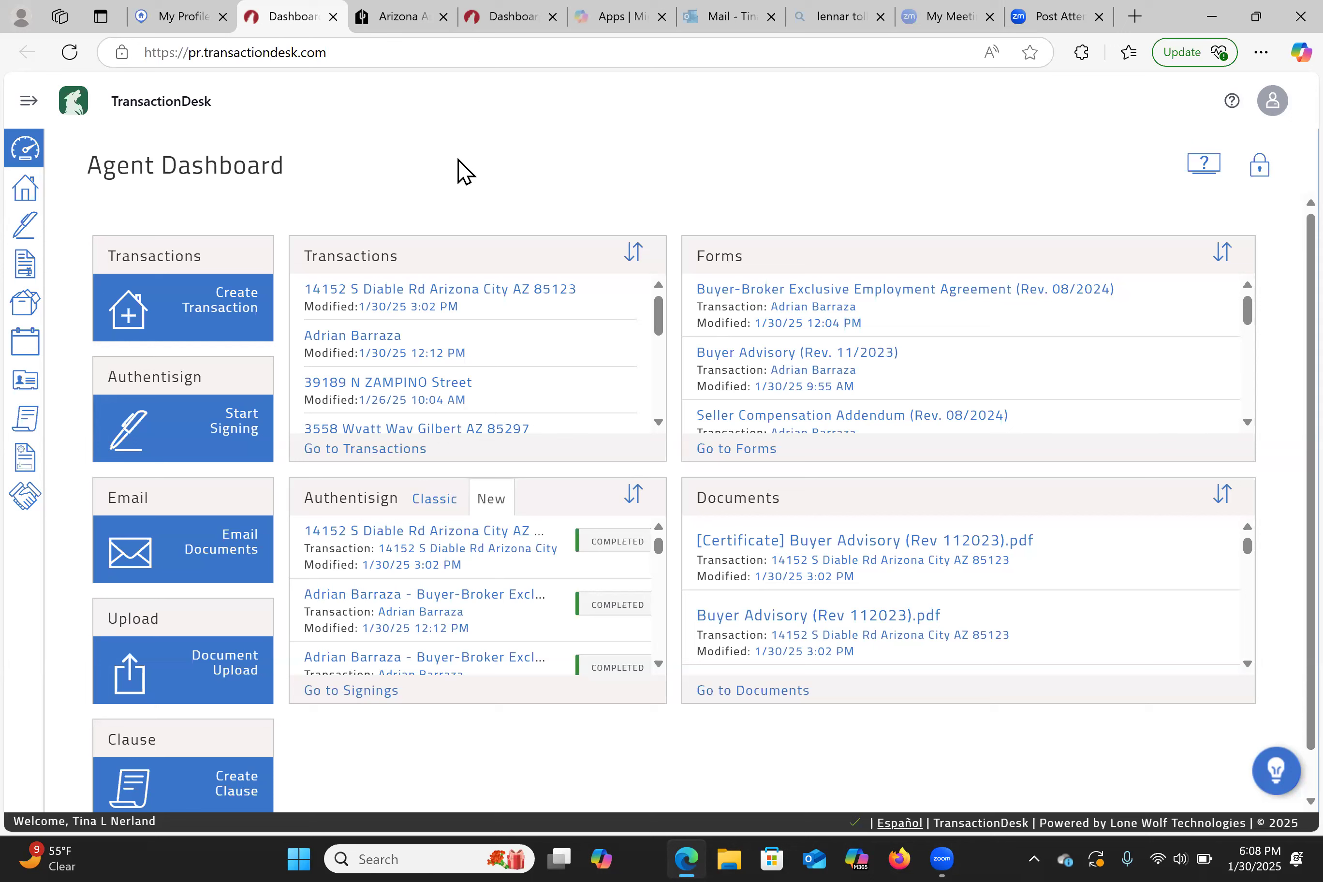
# - Open Create Transaction from the Agent Dashboard and place the cursor in the Name field
pyautogui.click(240, 315)
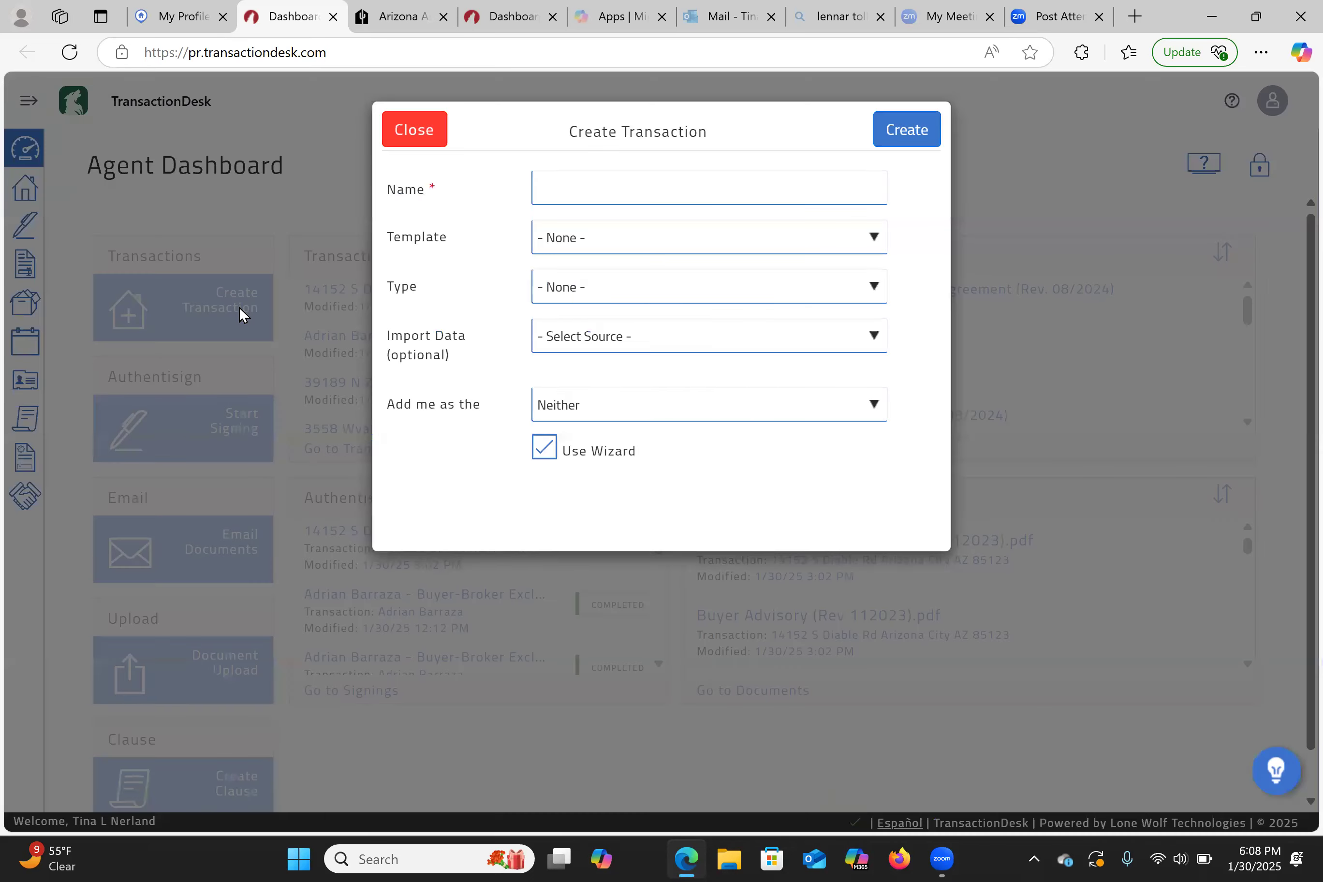
pyautogui.click(677, 167)
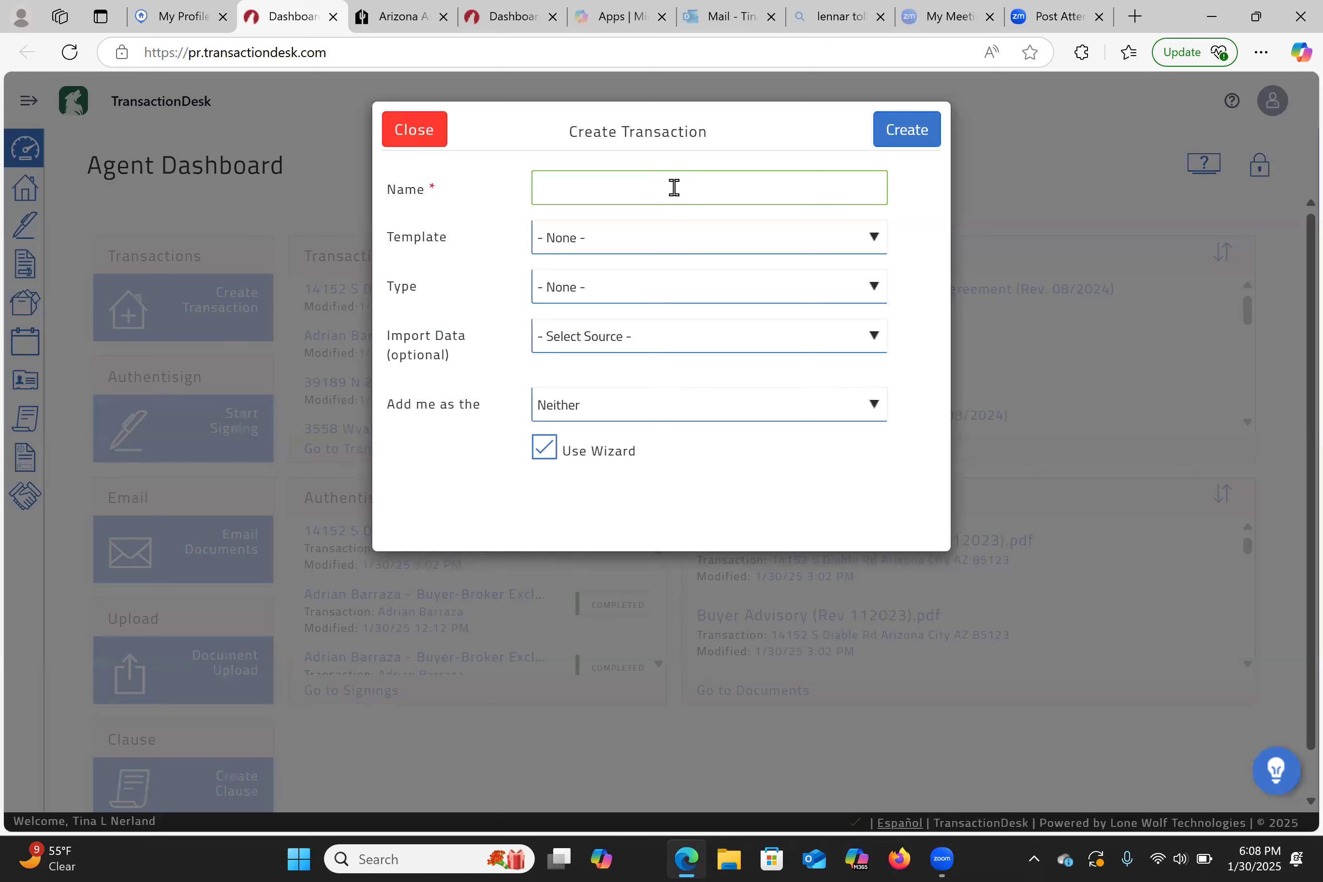
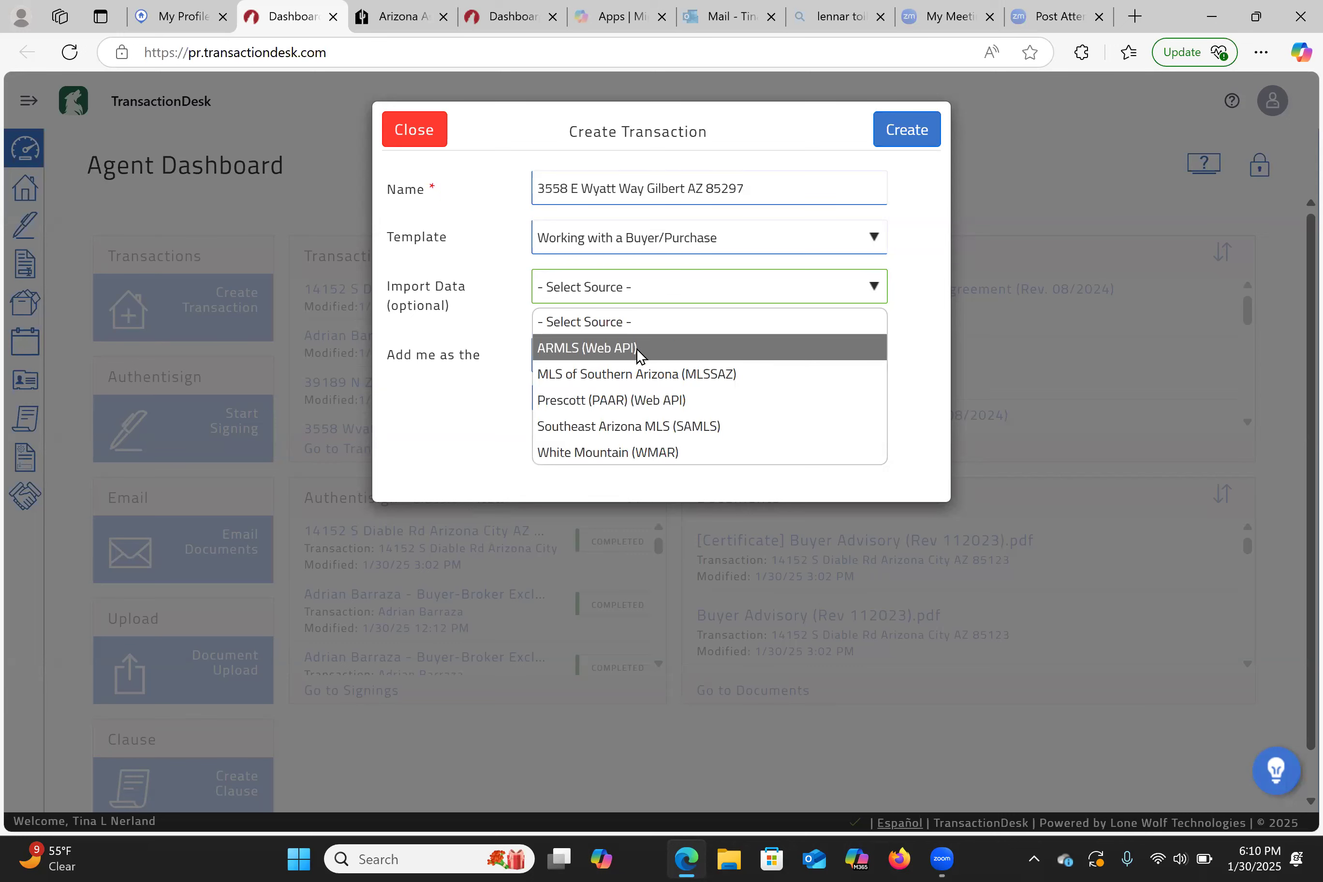
# - Set the transaction's Import Data source to ARMLS (Web API), then switch over to Flexmls
pyautogui.click(637, 348)
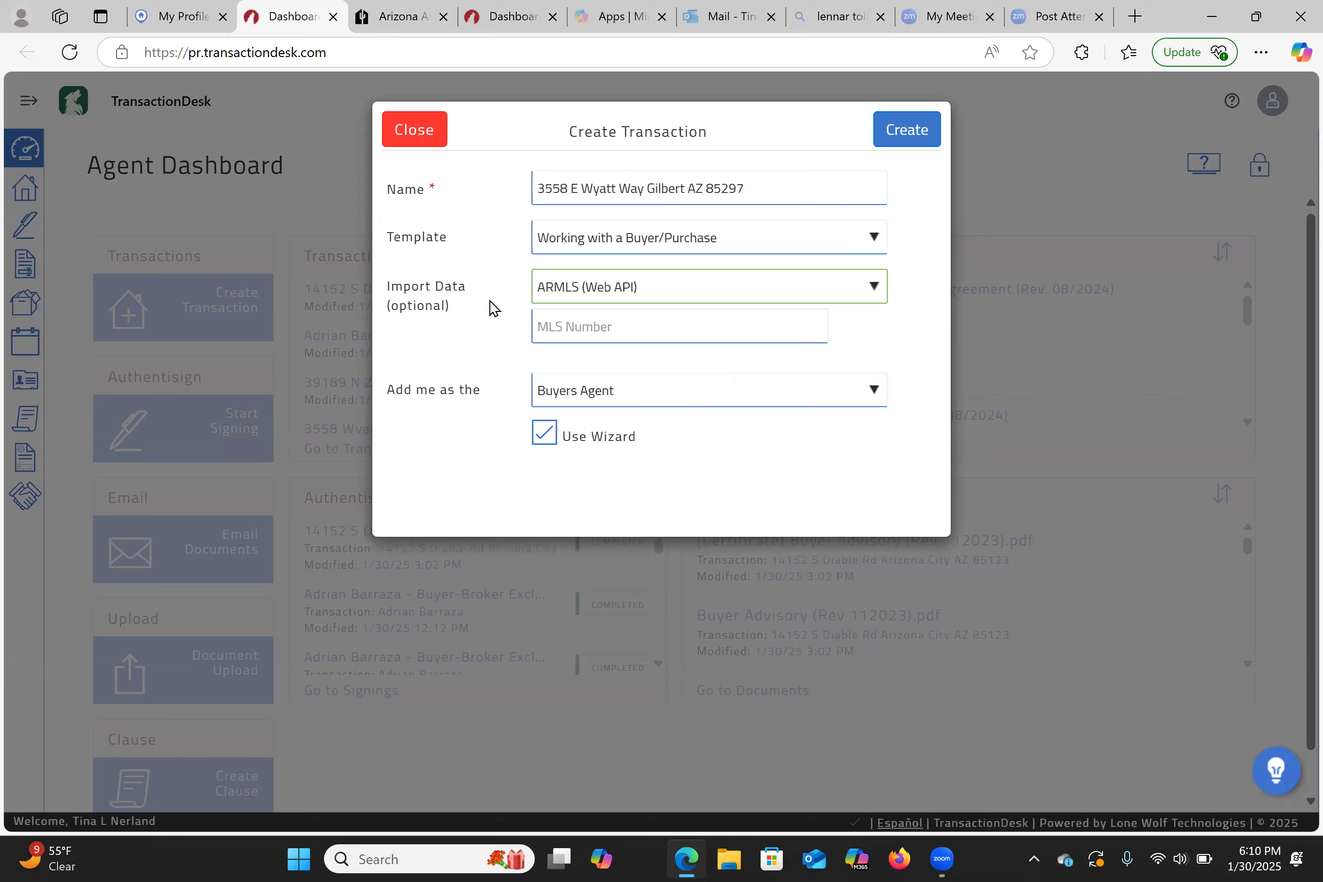
pyautogui.click(173, 16)
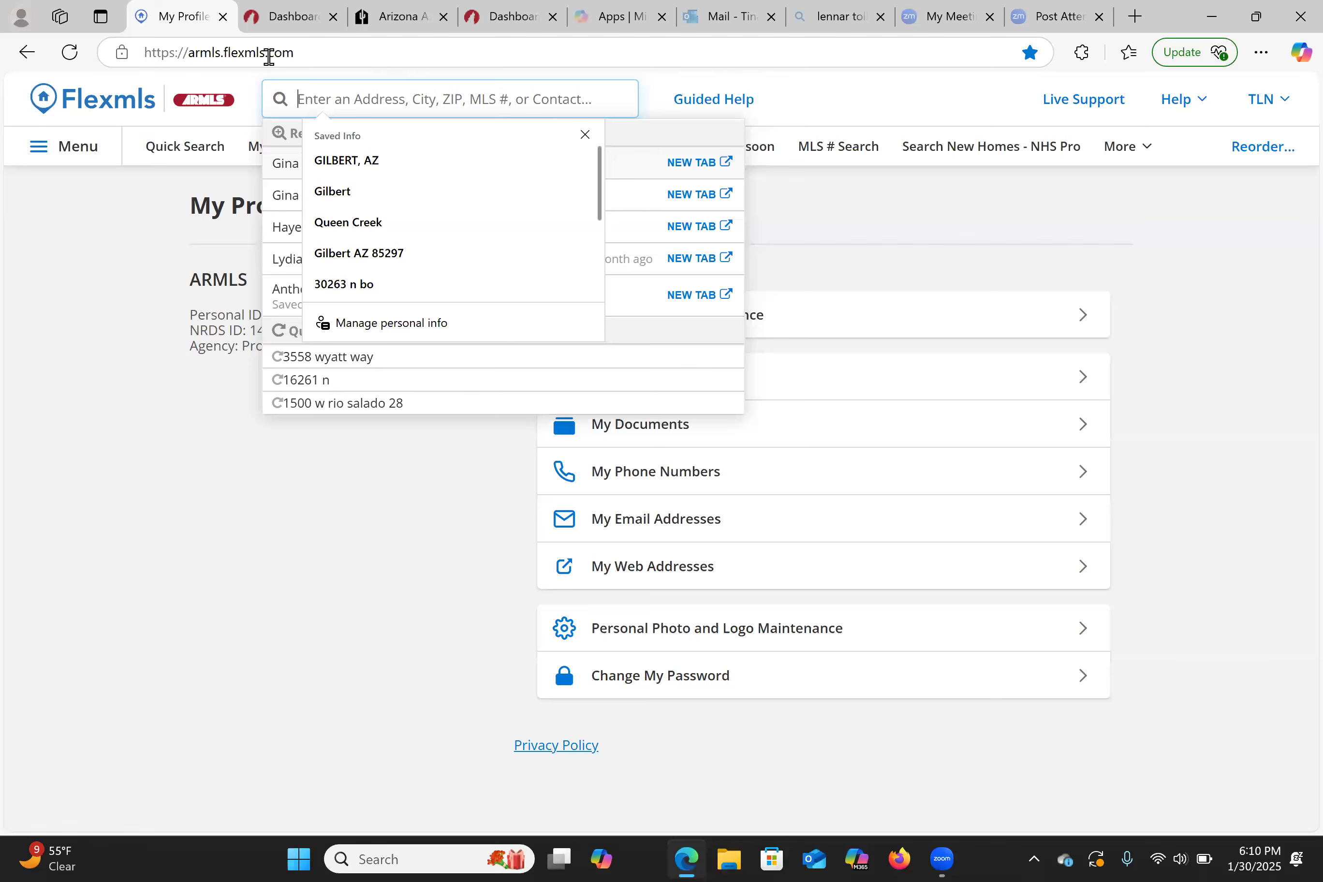
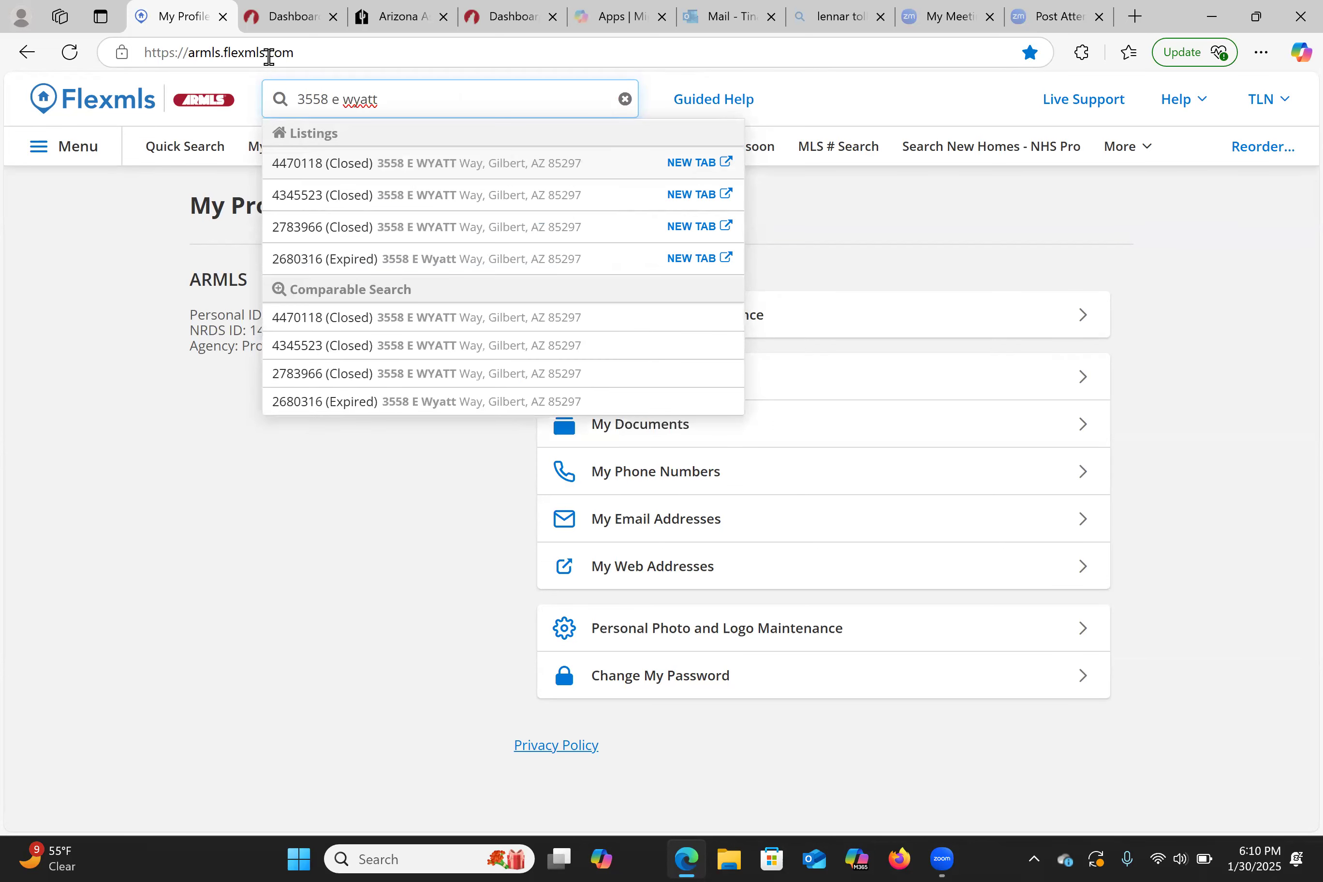
pyautogui.click(434, 170)
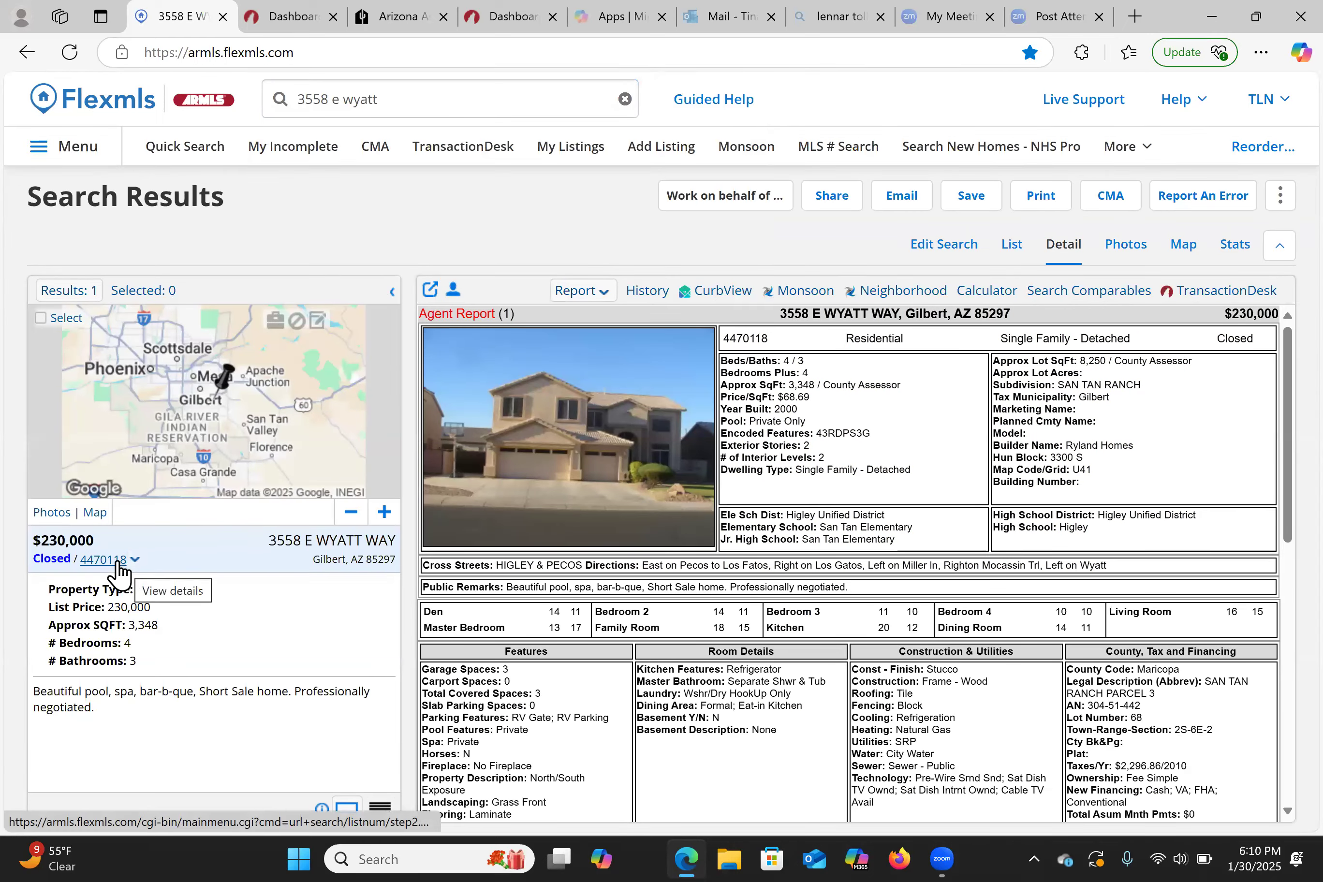
pyautogui.rightClick(118, 561)
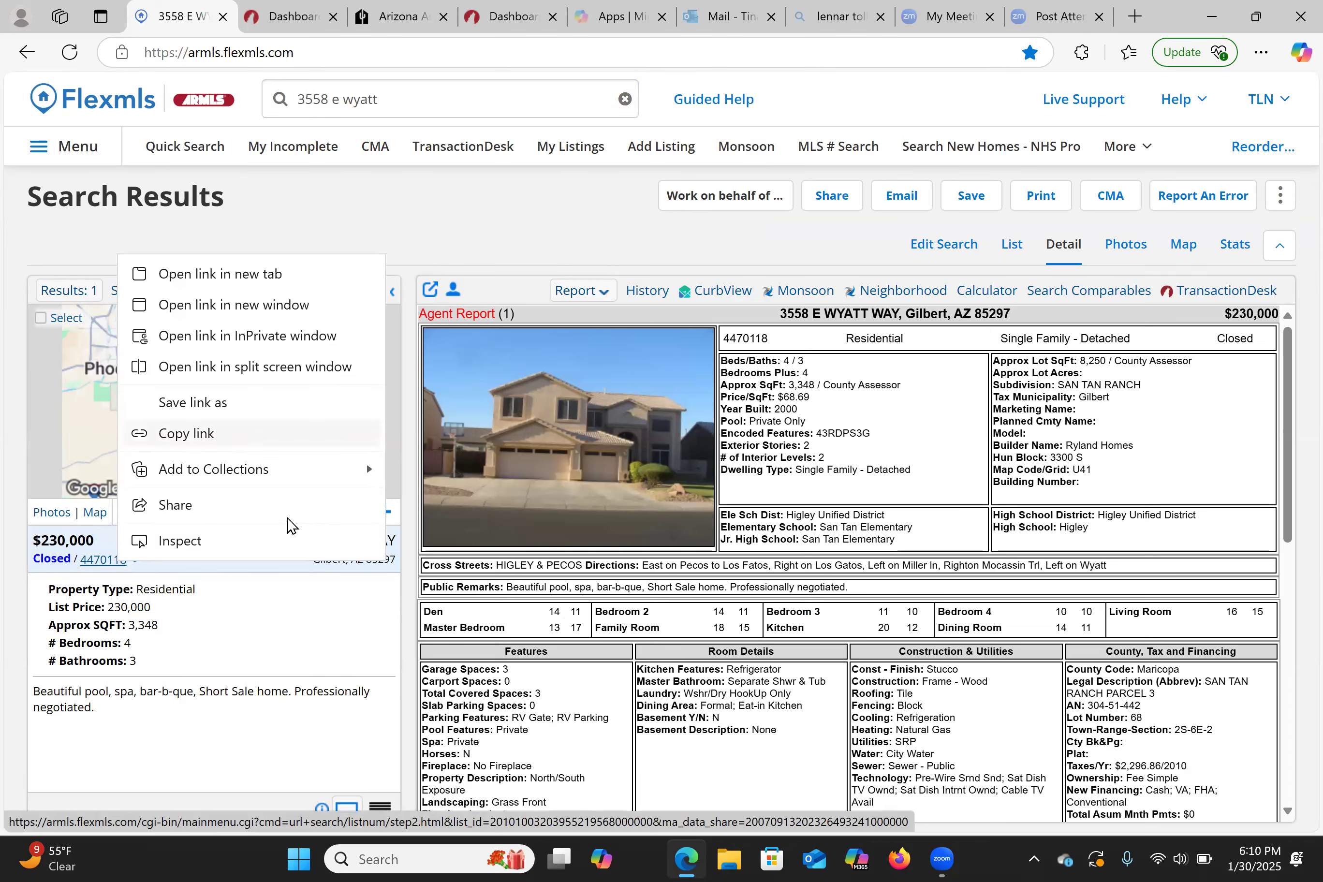
pyautogui.click(230, 634)
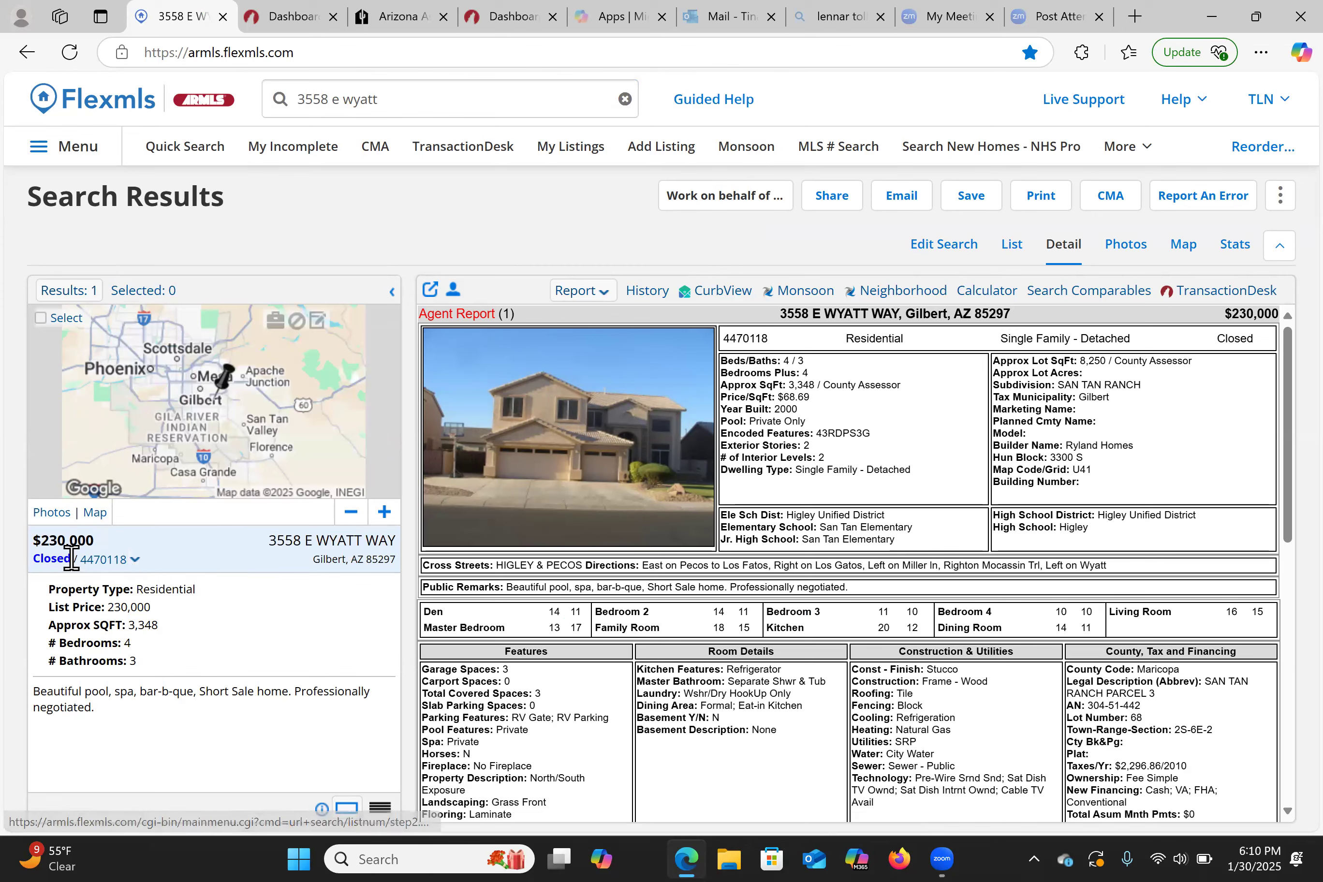
pyautogui.doubleClick(114, 560)
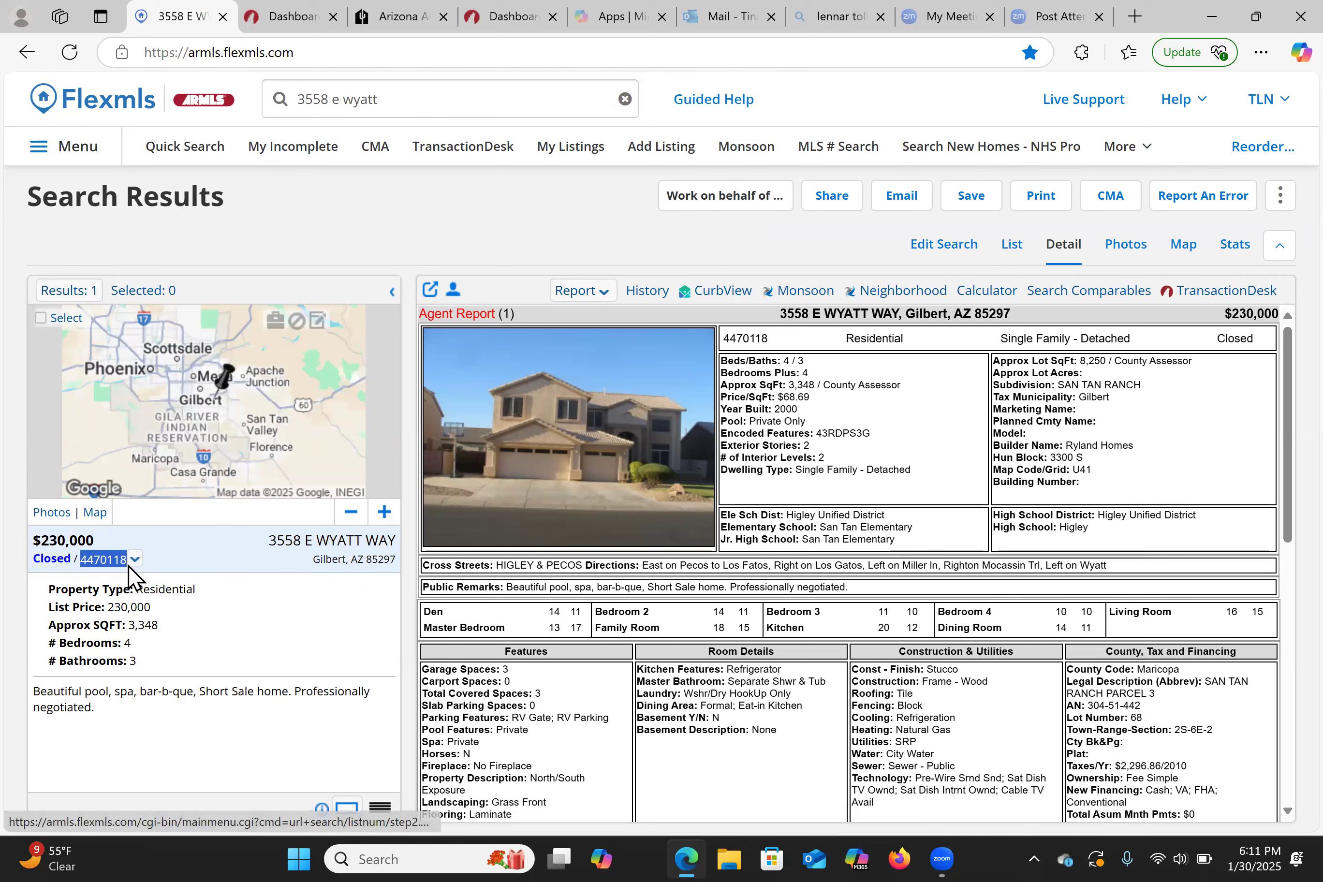
pyautogui.click(133, 560)
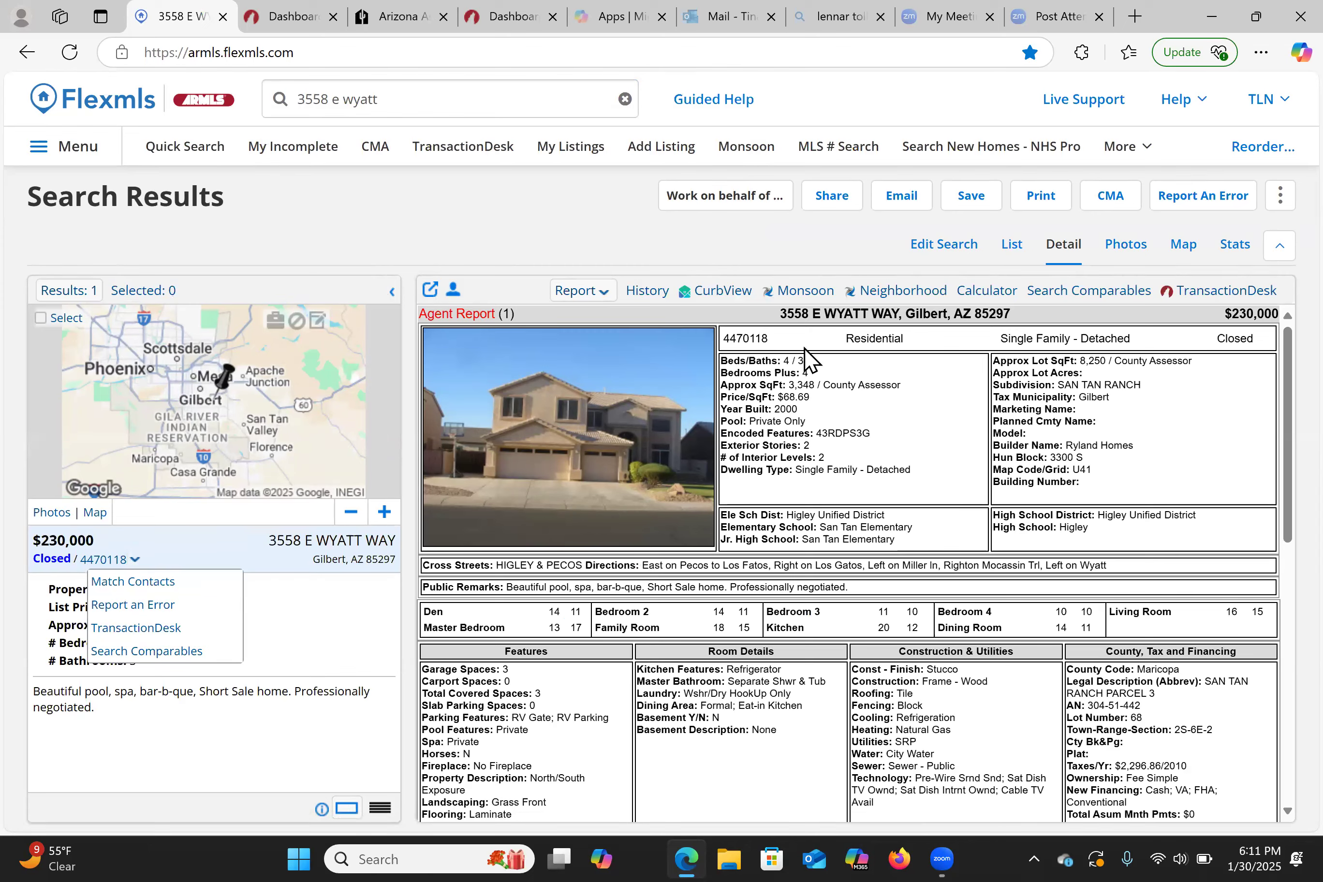
# - Copy MLS number 4470118 and return to TransactionDesk's MLS Number field
pyautogui.moveTo(770, 338); pyautogui.dragTo(712, 353)
pyautogui.rightClick(712, 353)
pyautogui.click(767, 492)
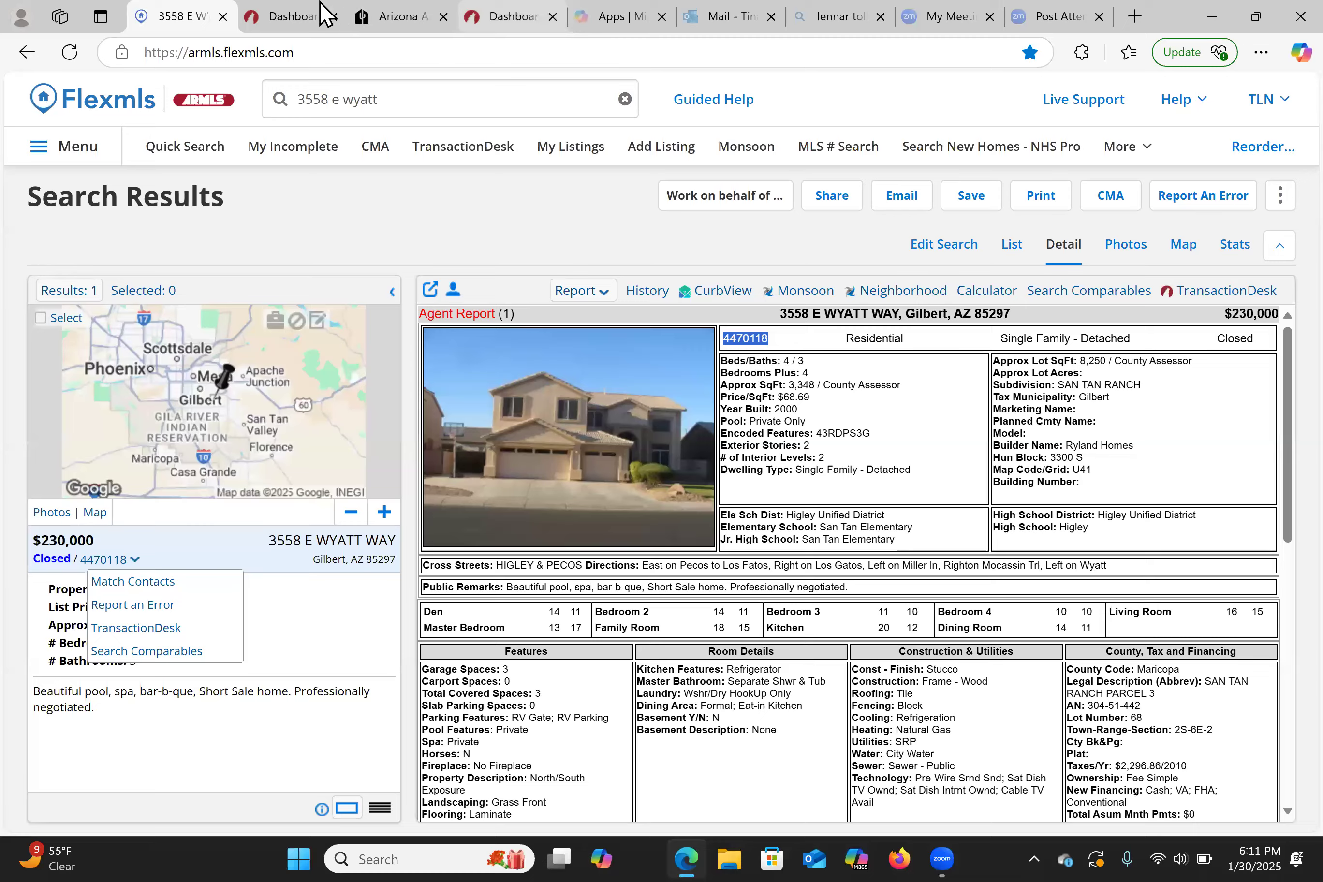
pyautogui.click(293, 16)
pyautogui.click(575, 326)
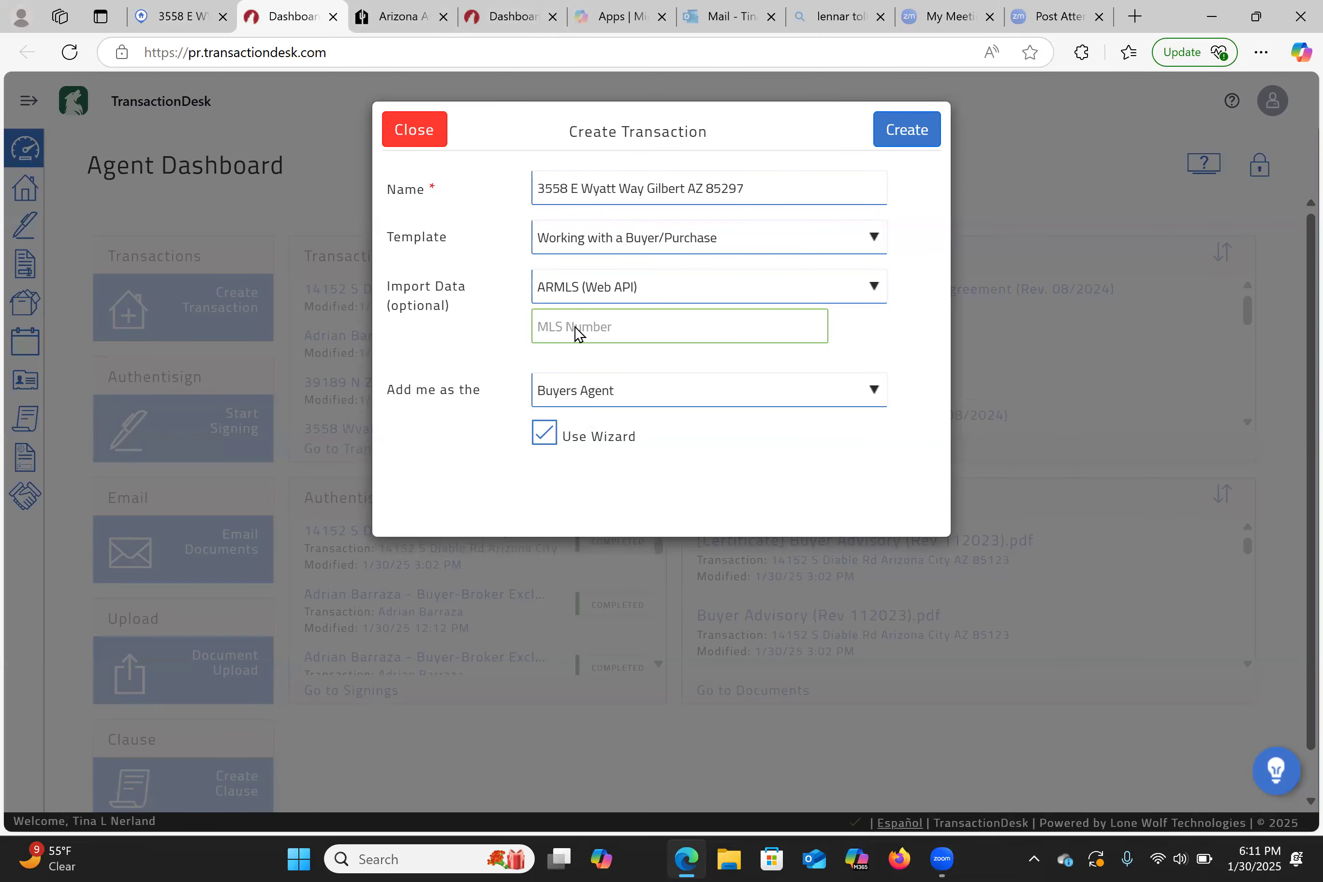
# - Paste MLS number 4470118 into the MLS Number field
pyautogui.rightClick(575, 327)
pyautogui.click(629, 515)
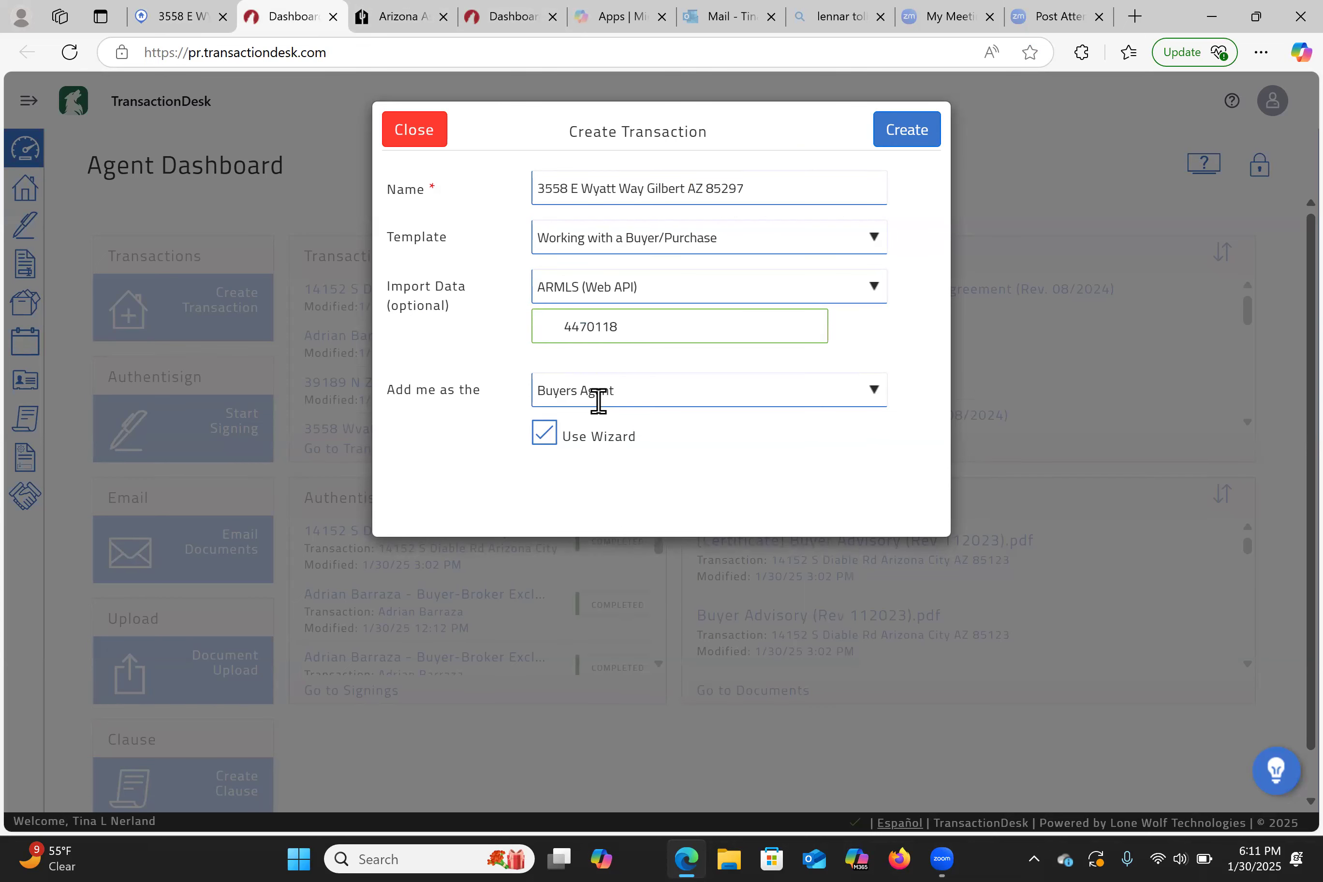
pyautogui.doubleClick(568, 334)
pyautogui.press('BackSpace')
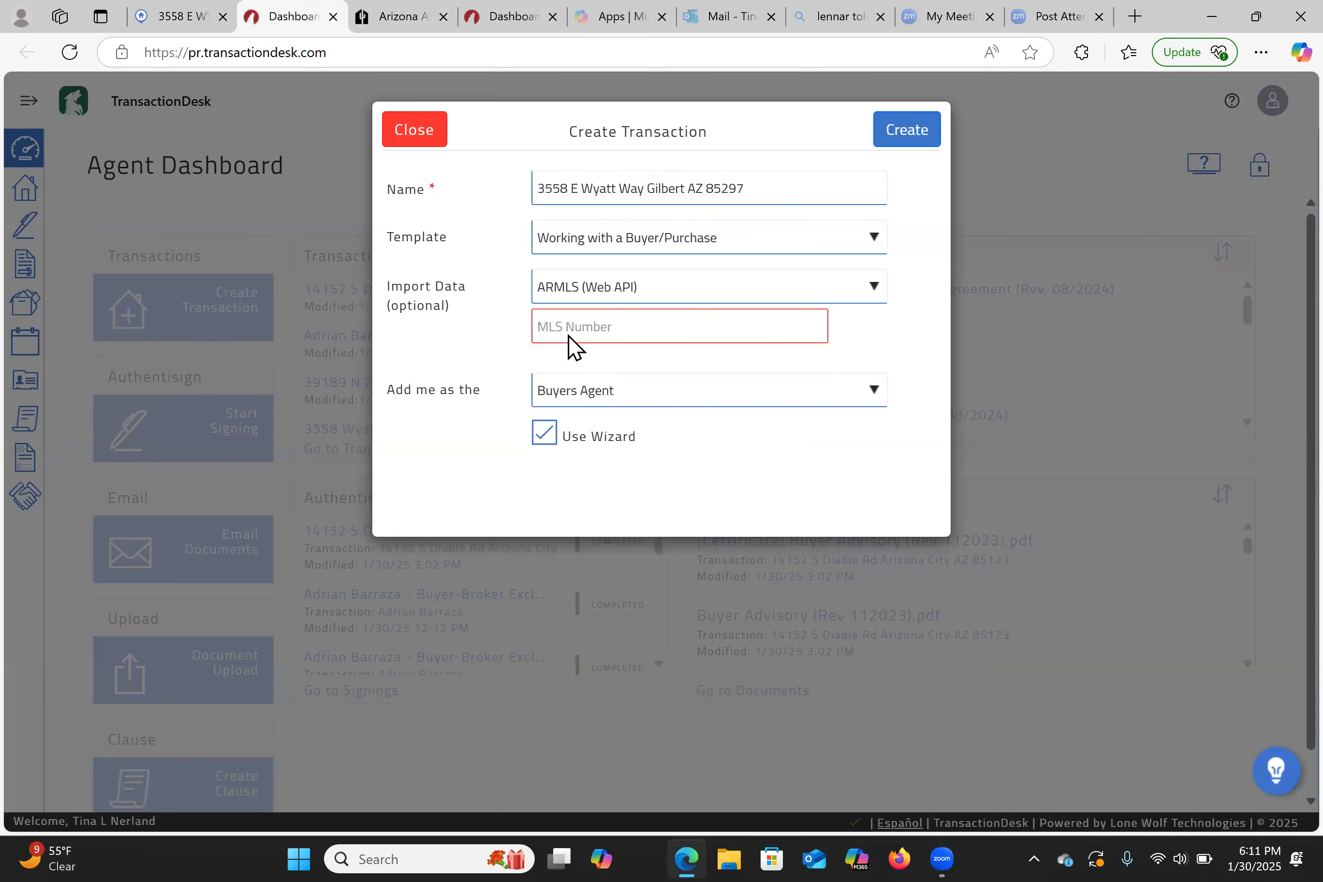
pyautogui.rightClick(568, 335)
pyautogui.click(623, 522)
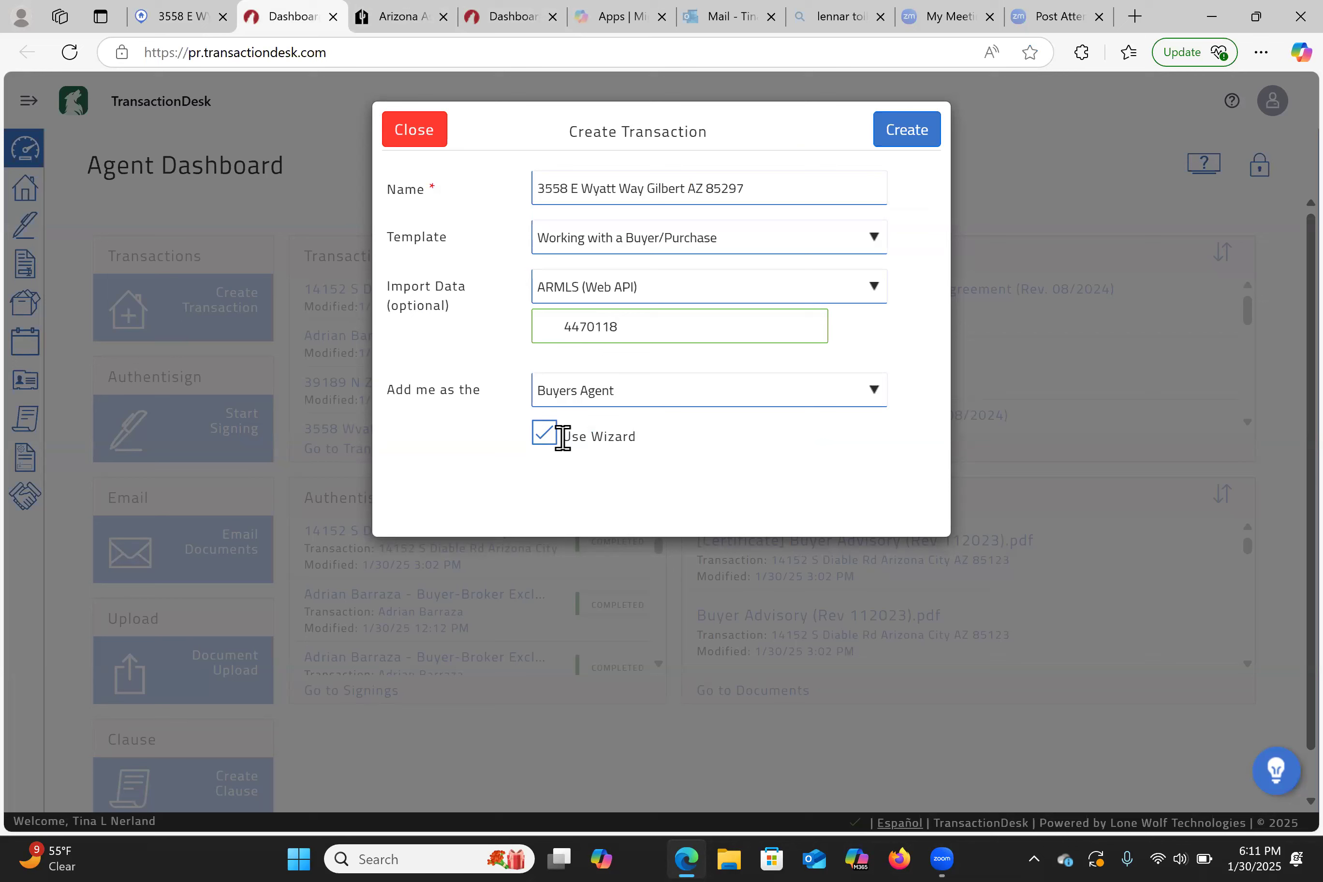
# - Turn off Use Wizard, set my role to Neither, and create the transaction
pyautogui.click(543, 434)
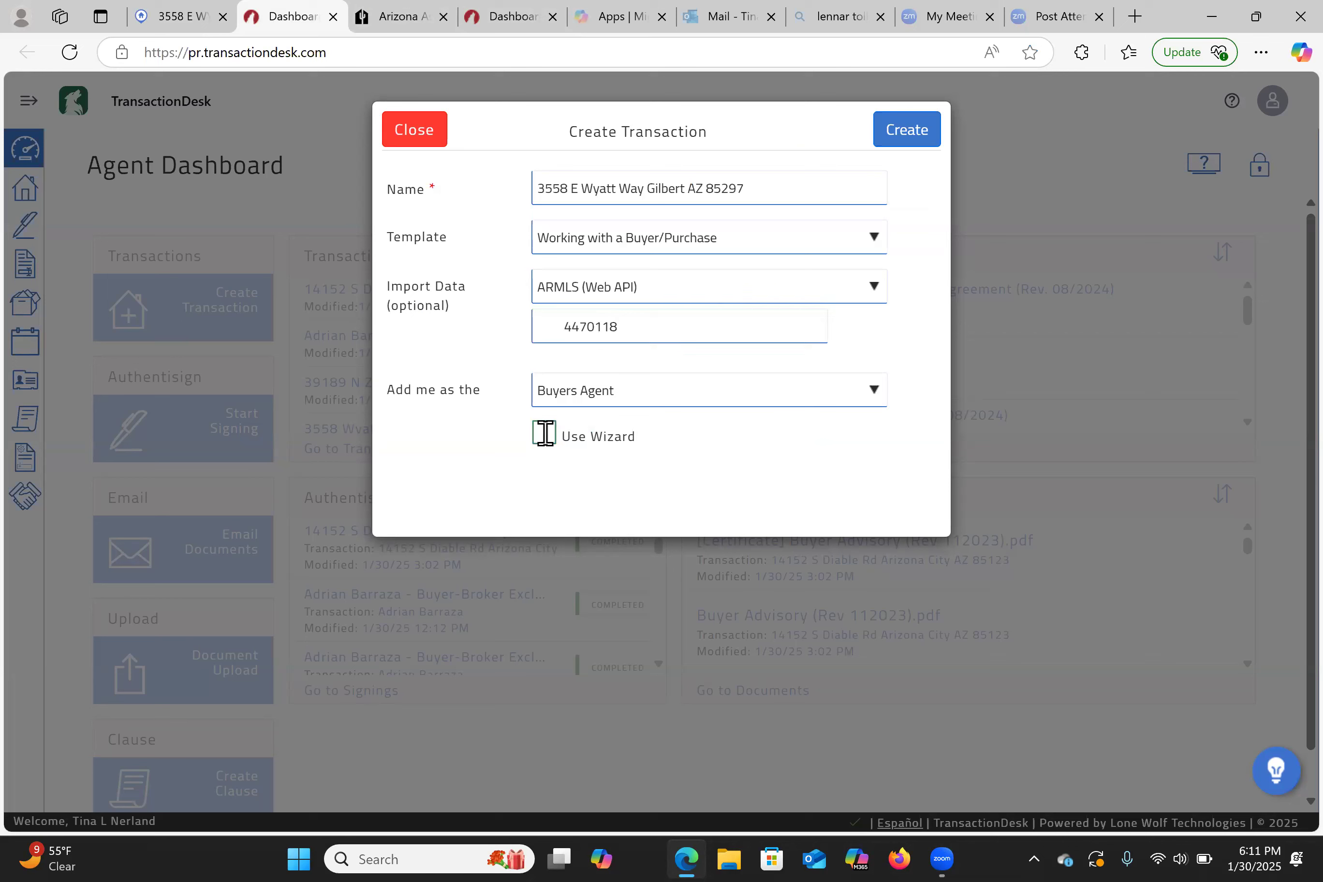
pyautogui.click(600, 377)
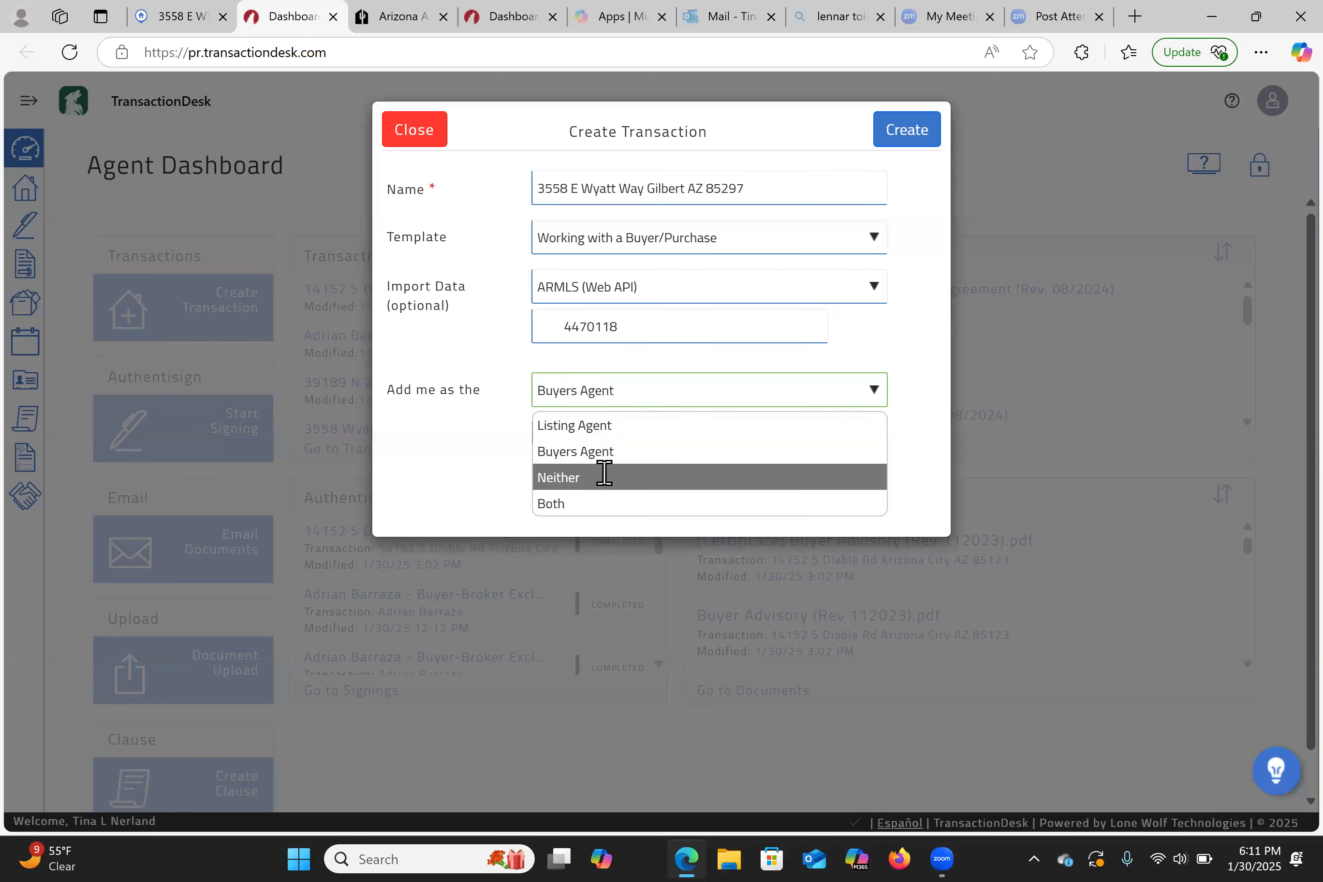
pyautogui.click(603, 473)
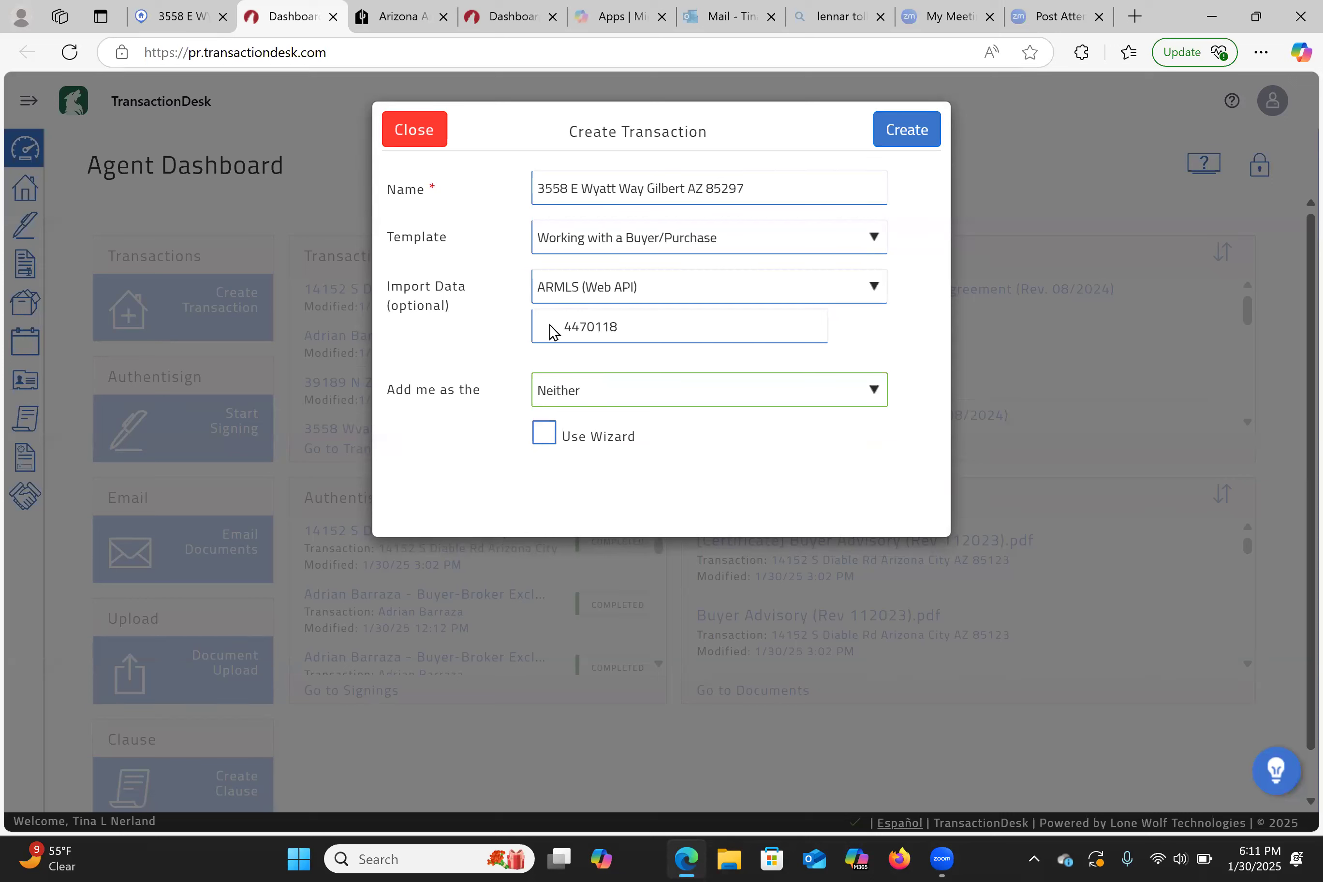
pyautogui.click(906, 129)
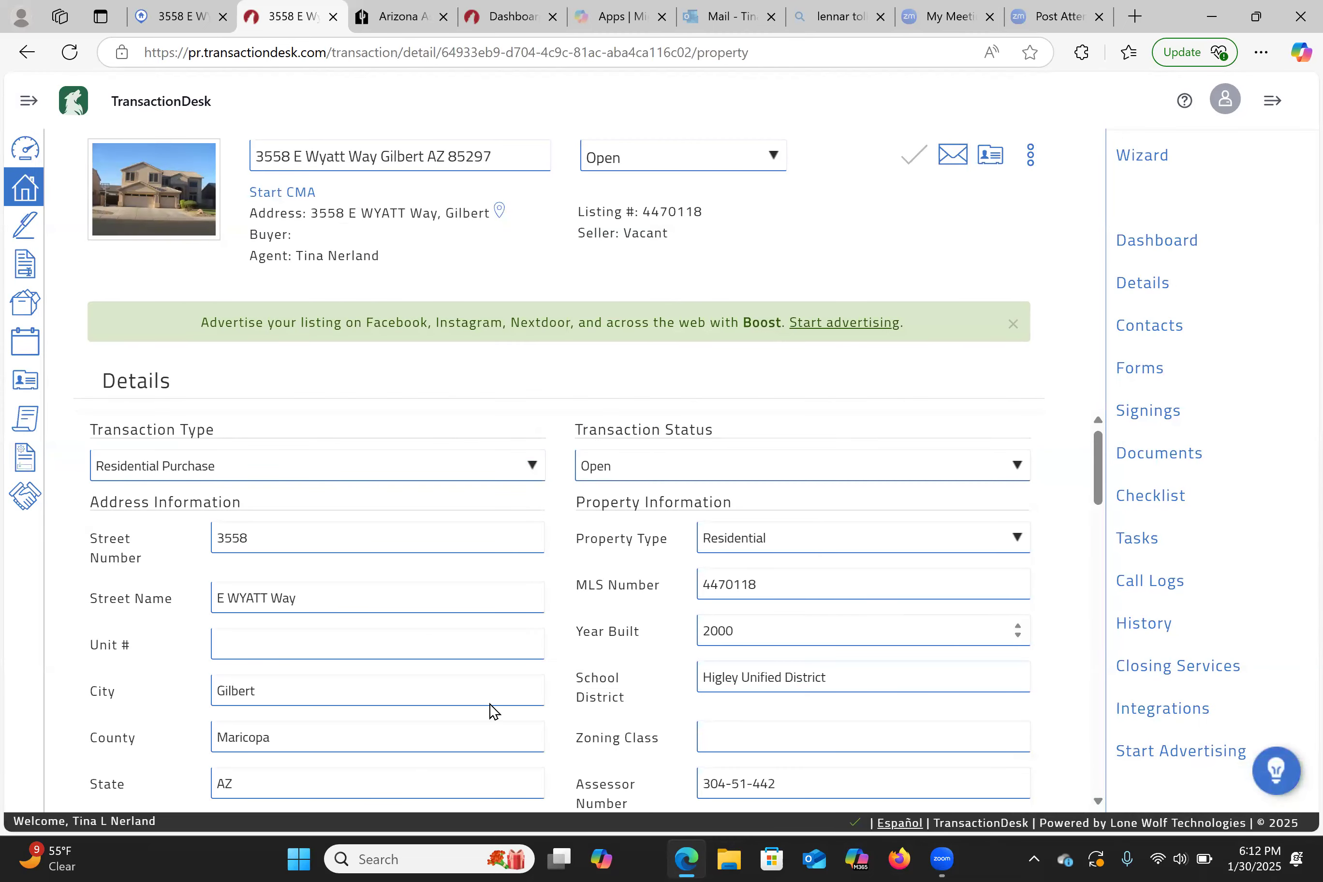
# - Check imported details like List Date 10/03/2010 and Closing Date 03/25/2011, then show the forms list
pyautogui.scroll(-4, 608, 636)
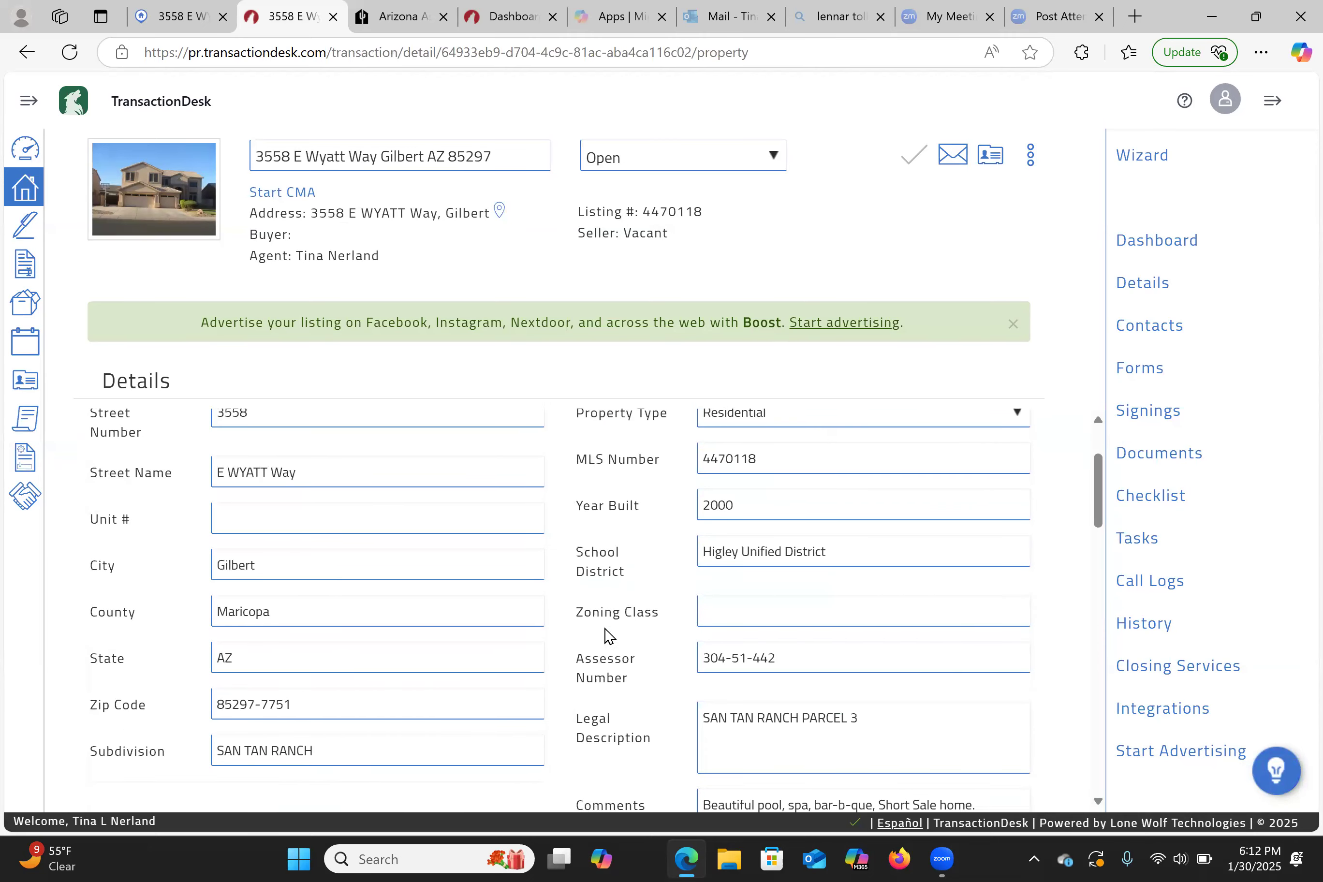
pyautogui.scroll(-3, 607, 636)
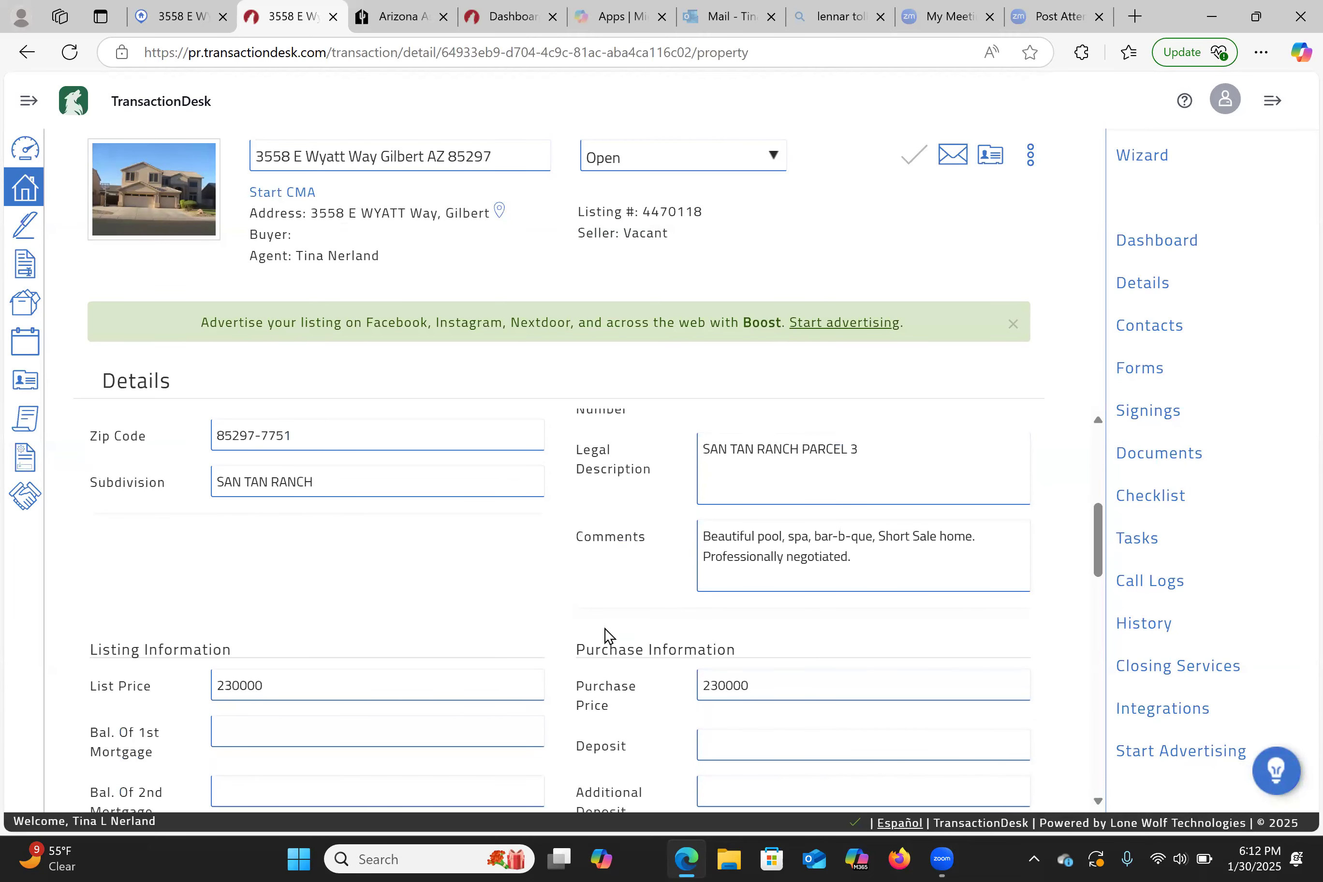
pyautogui.scroll(-2, 607, 636)
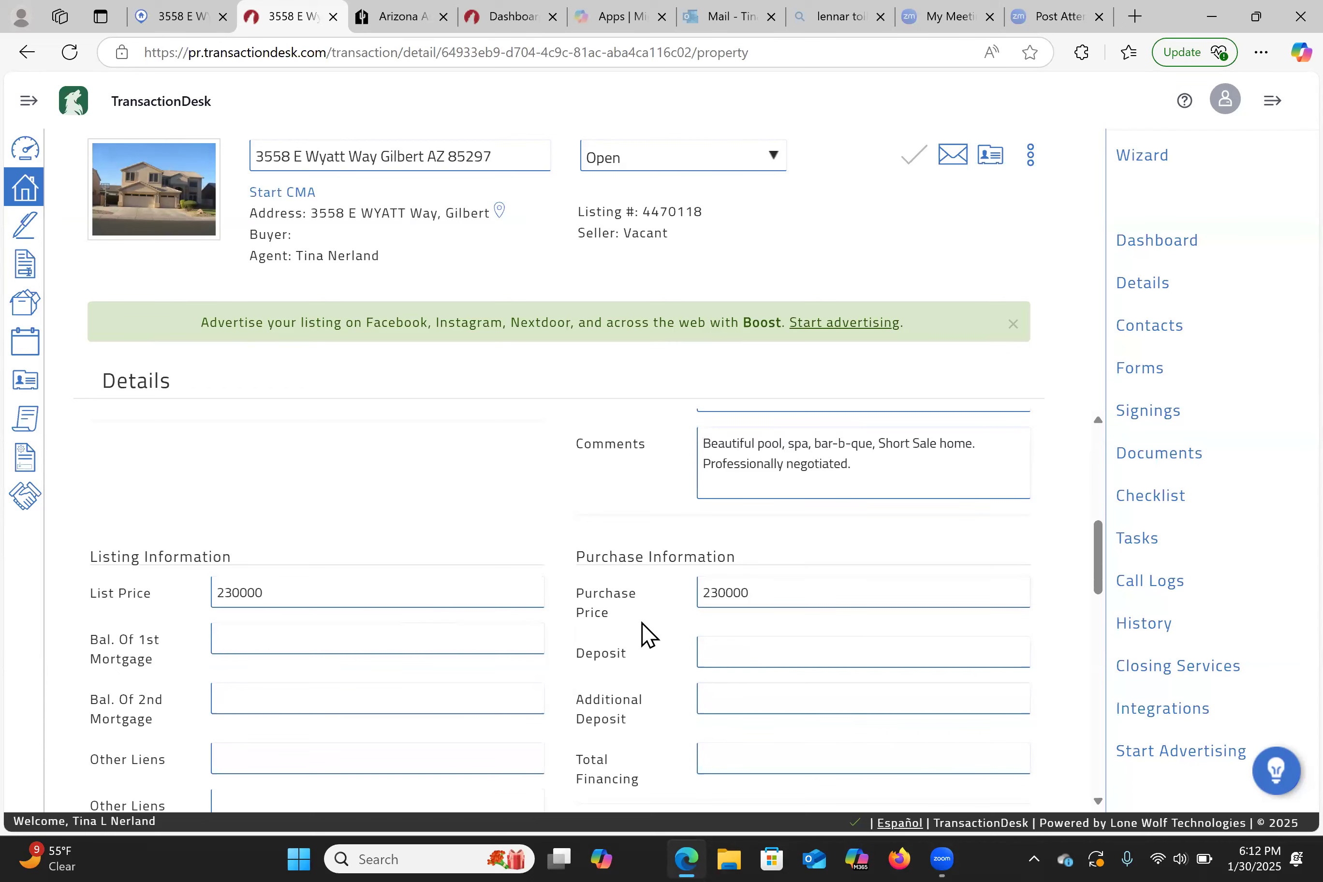
pyautogui.scroll(-10, 647, 634)
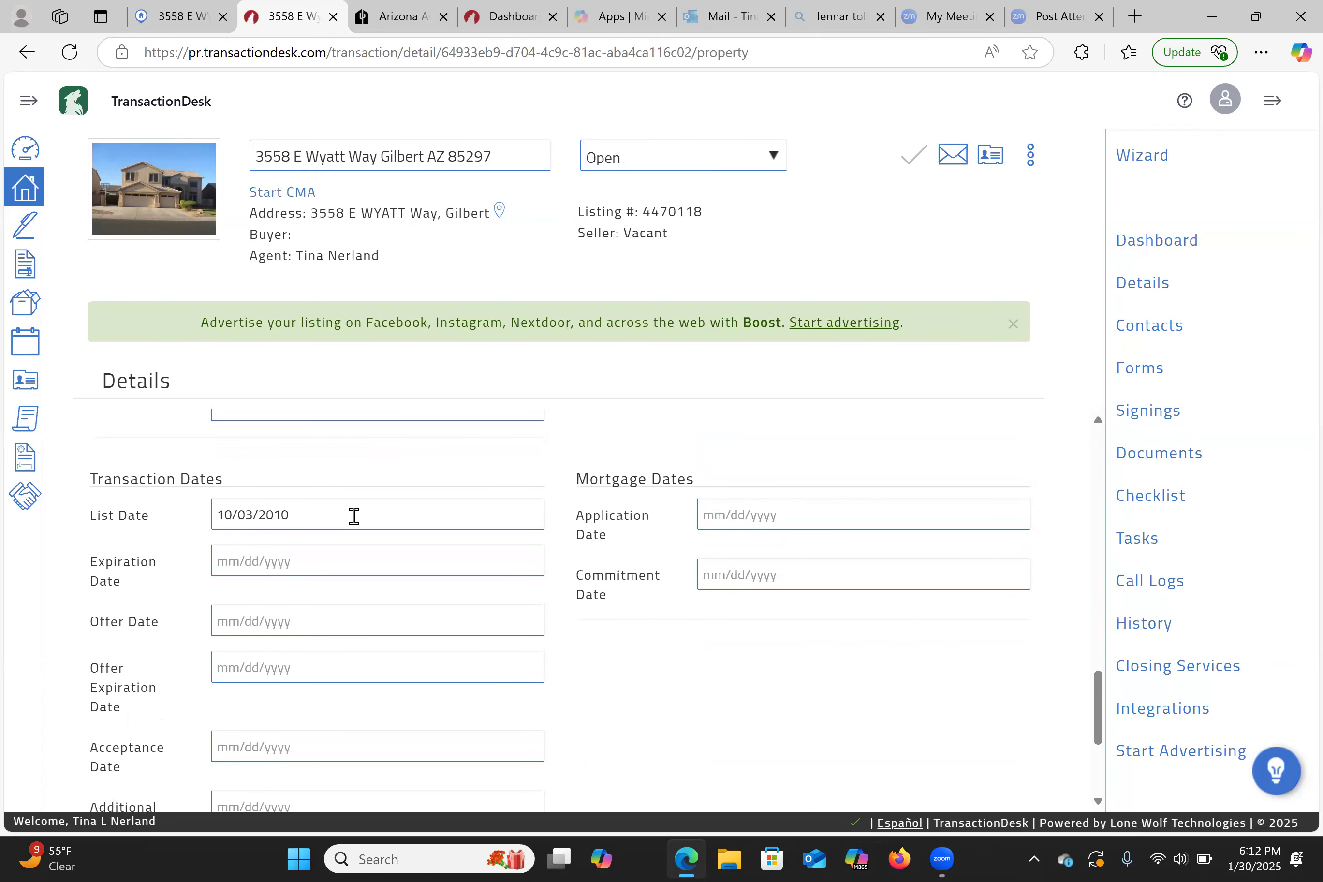
pyautogui.scroll(-4, 592, 558)
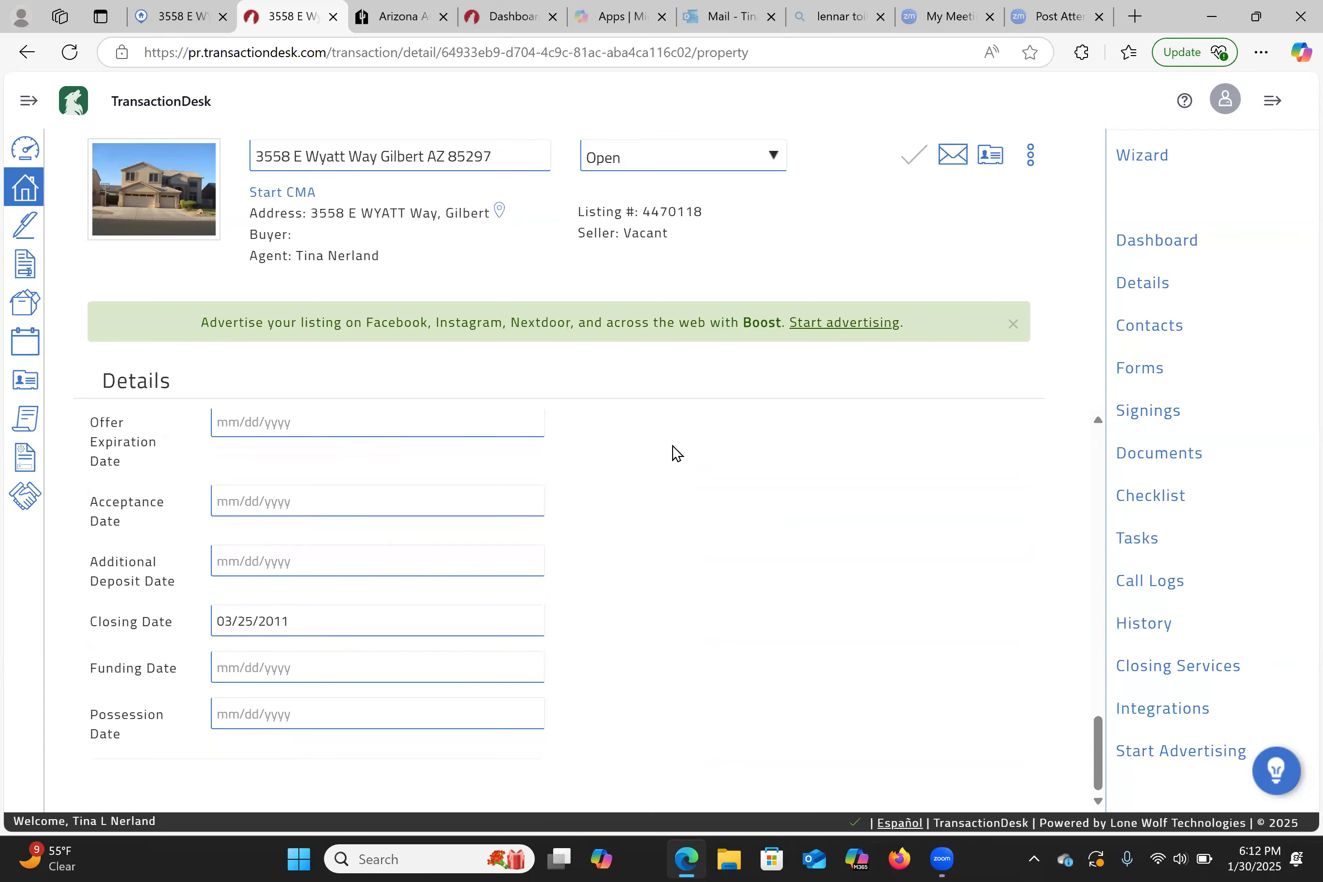
pyautogui.scroll(10, 674, 452)
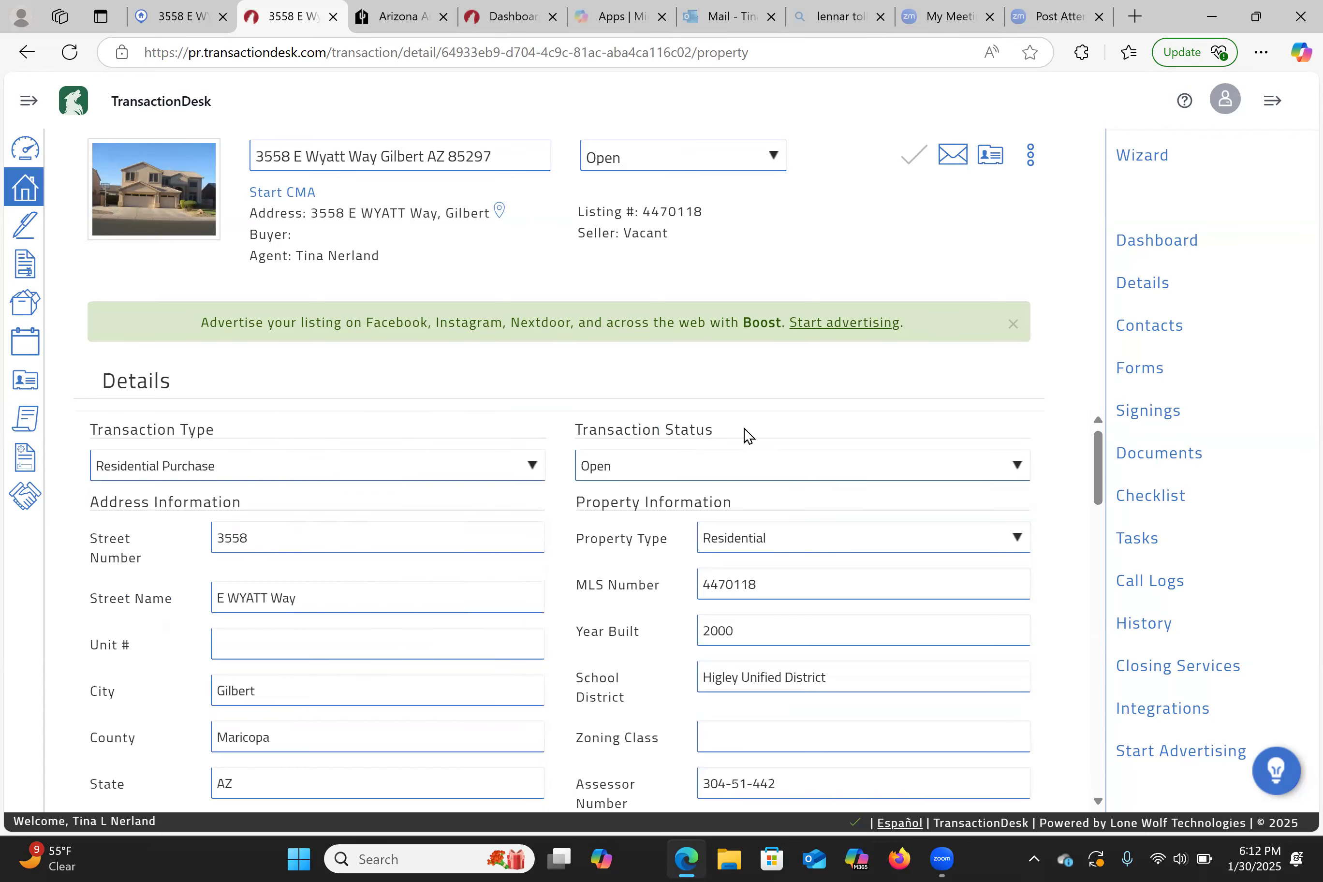
pyautogui.click(1128, 378)
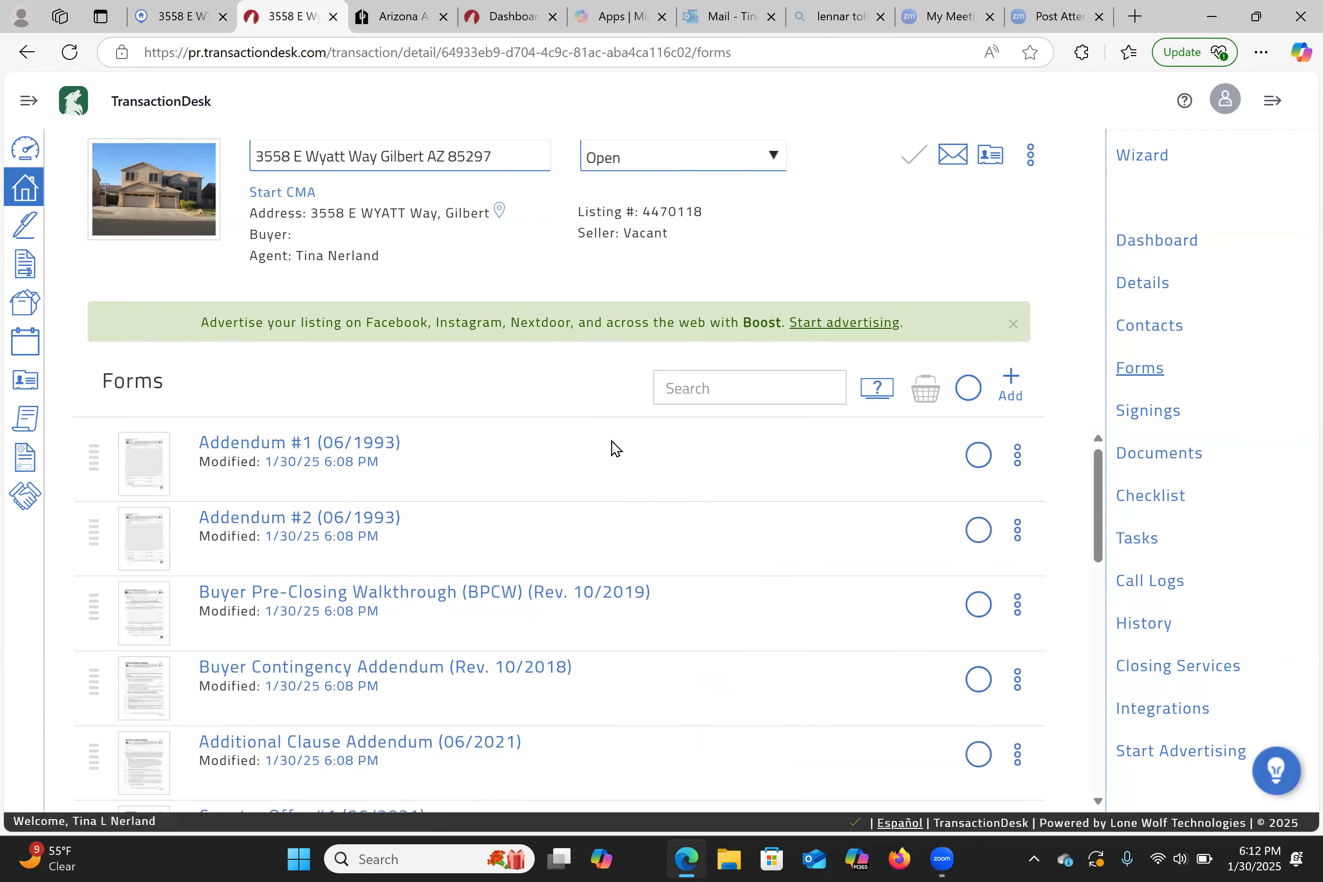
# - Open the Residential Purchase Contract and scroll to section 1. Property, prefilled with price 230,000.00
pyautogui.scroll(-4, 610, 657)
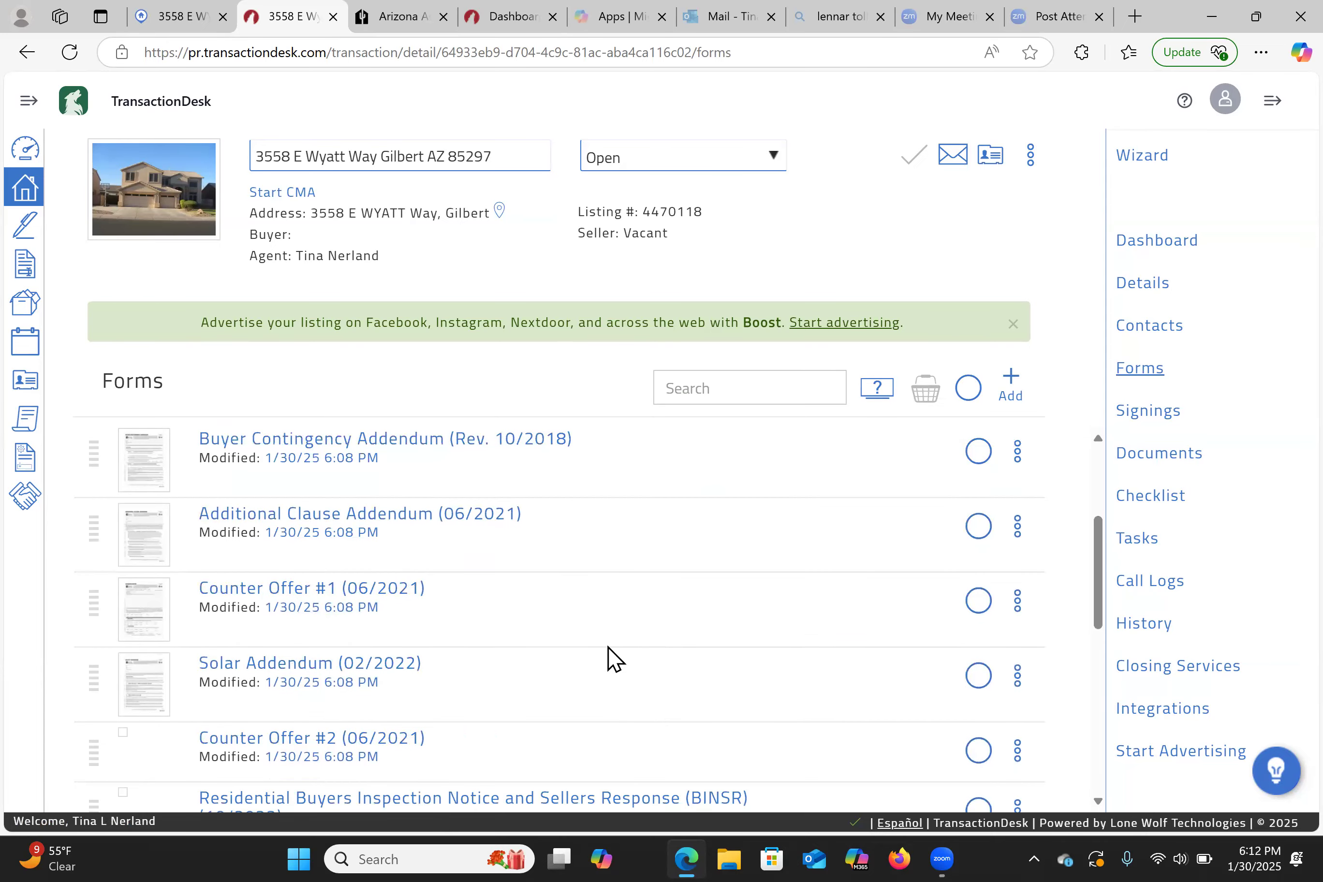
pyautogui.scroll(-3, 614, 659)
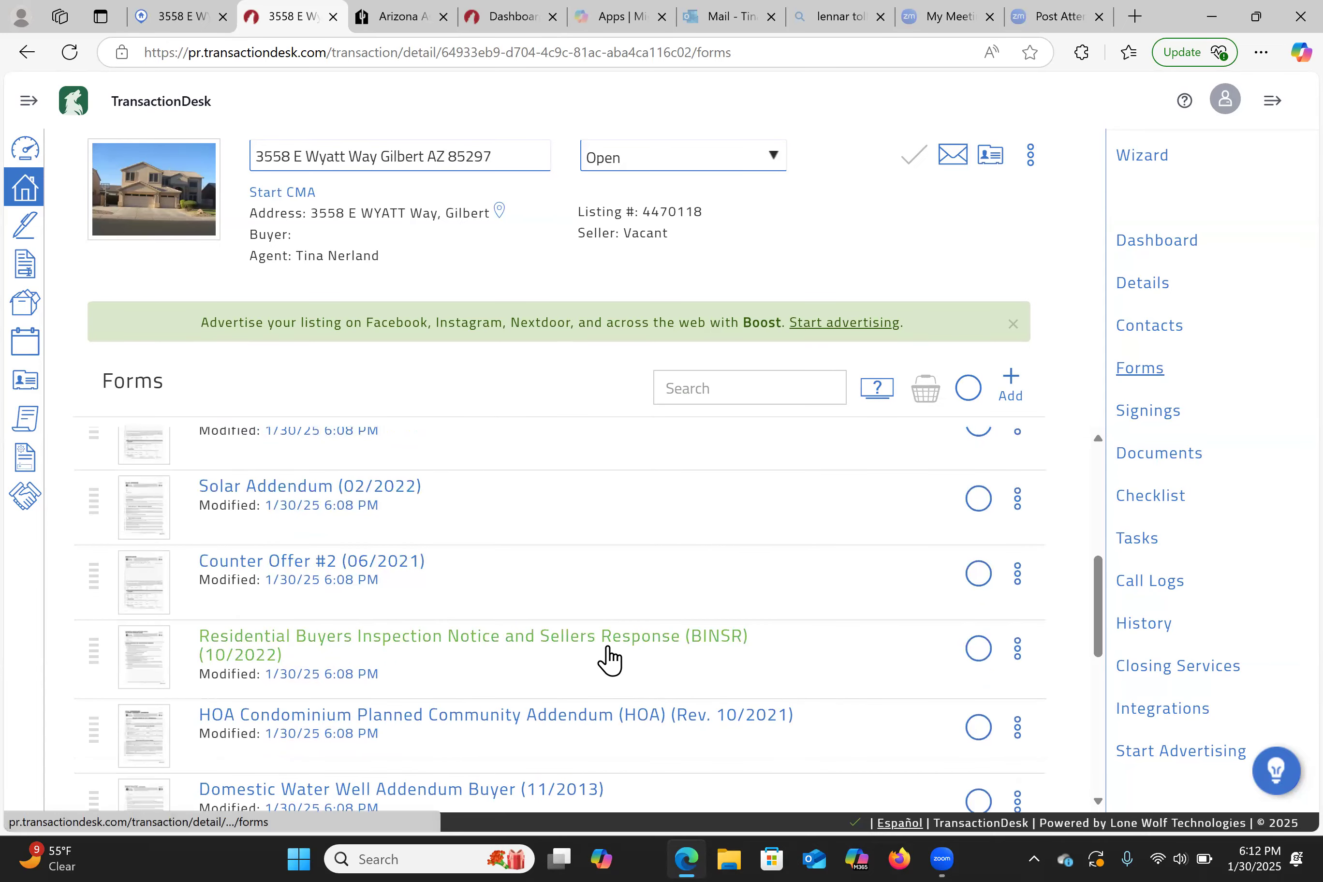
pyautogui.scroll(-3, 609, 660)
pyautogui.scroll(-2, 614, 659)
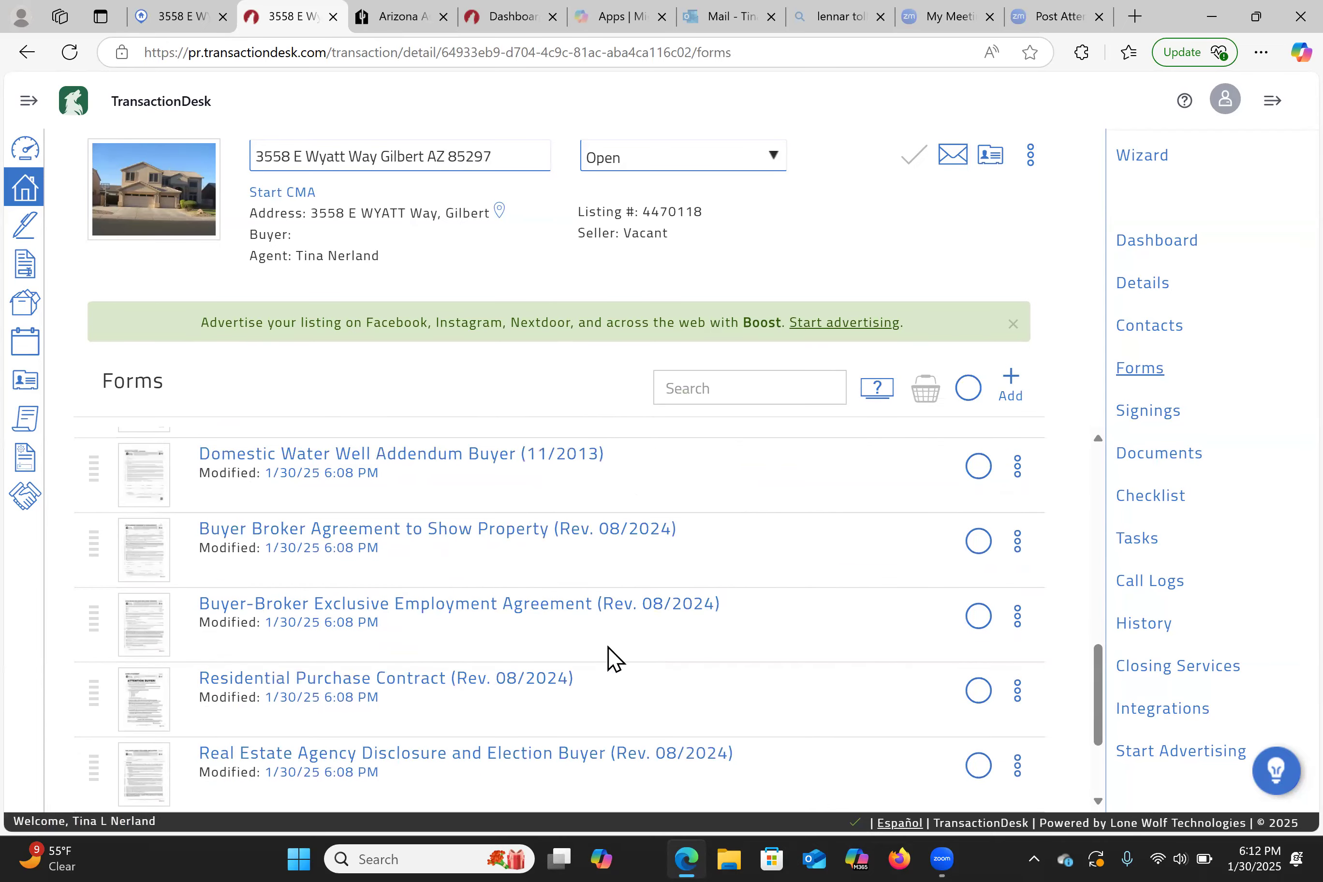
pyautogui.scroll(-1, 609, 659)
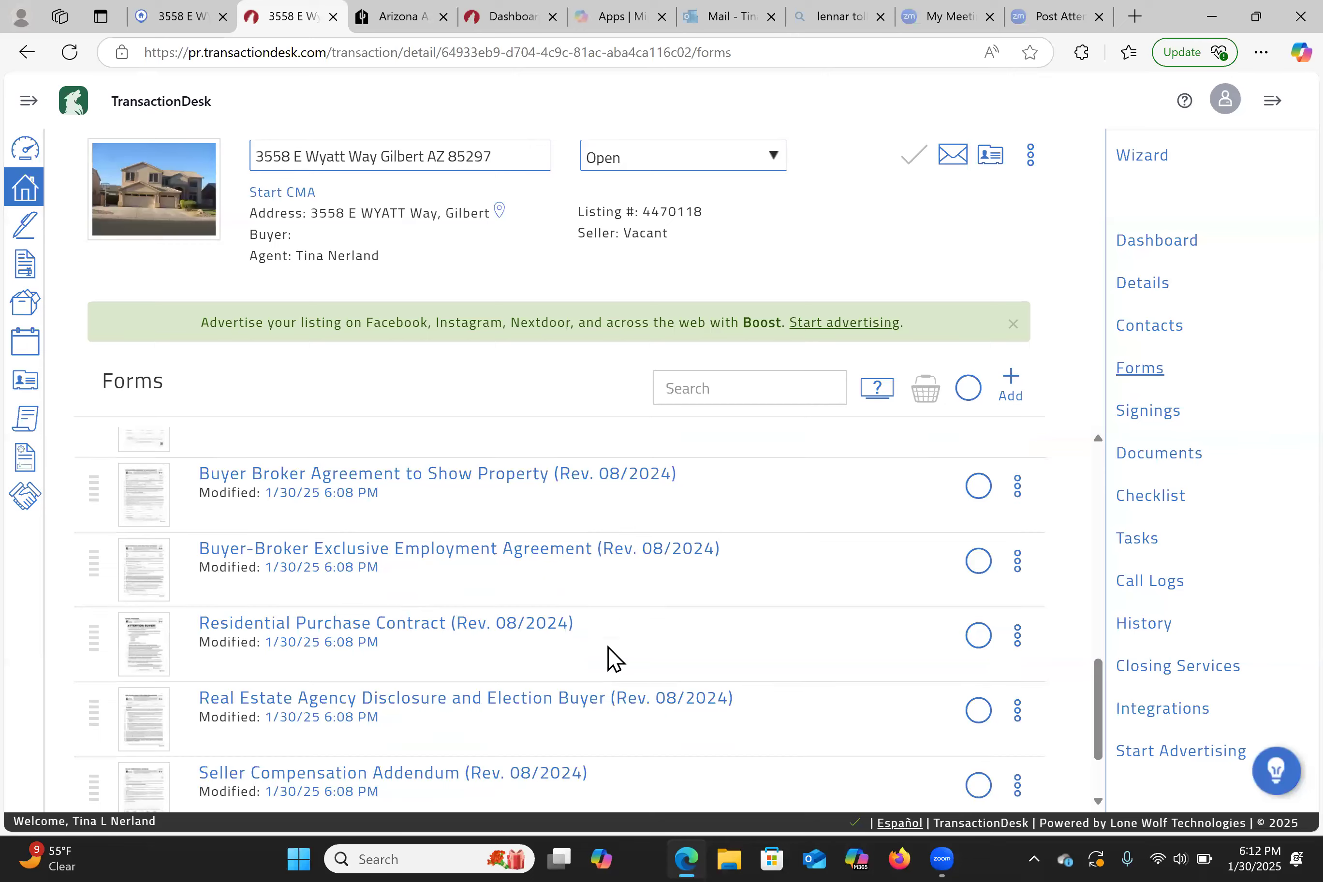
pyautogui.click(379, 626)
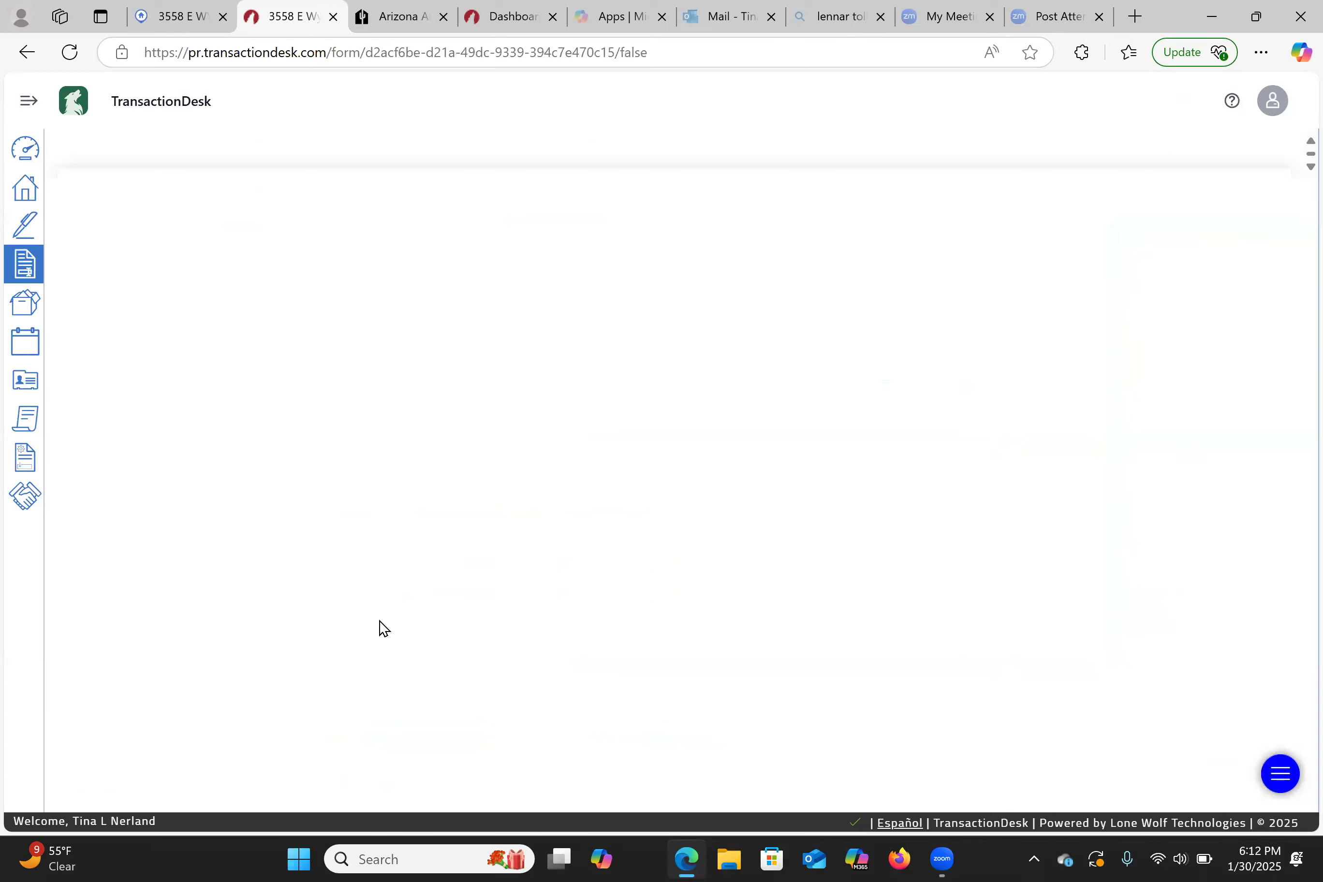
pyautogui.scroll(-20, 517, 637)
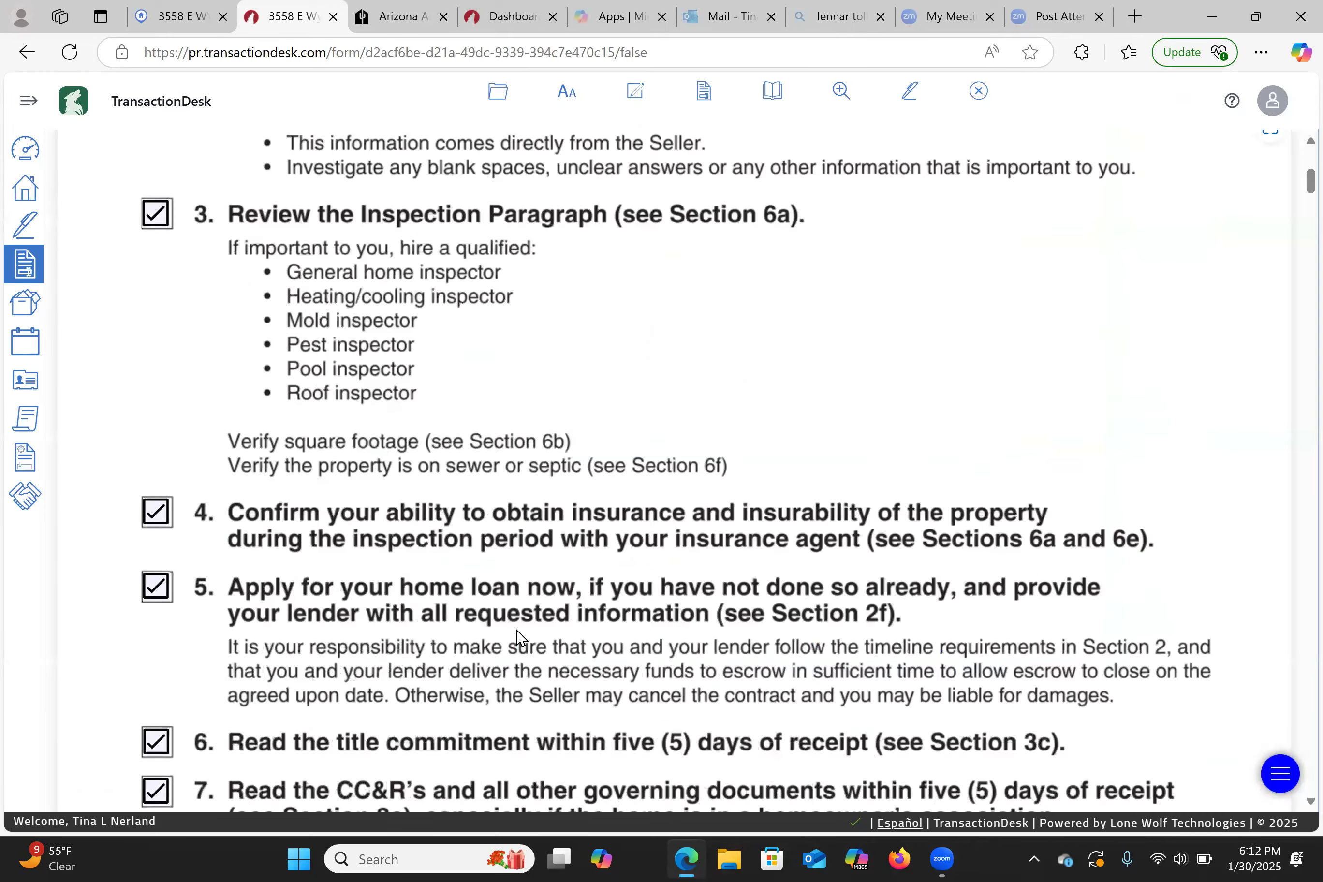
pyautogui.scroll(-1, 517, 628)
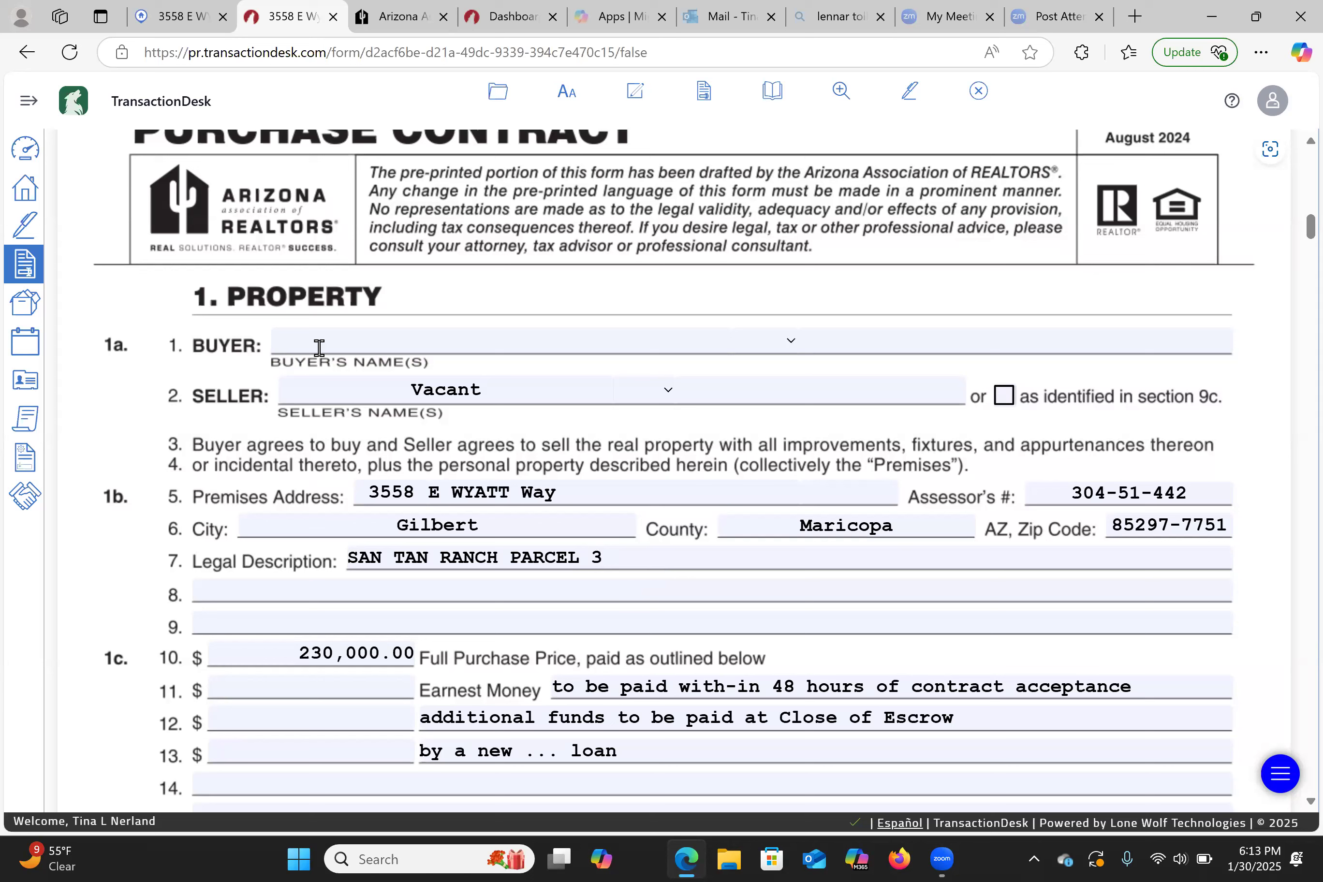
pyautogui.click(172, 9)
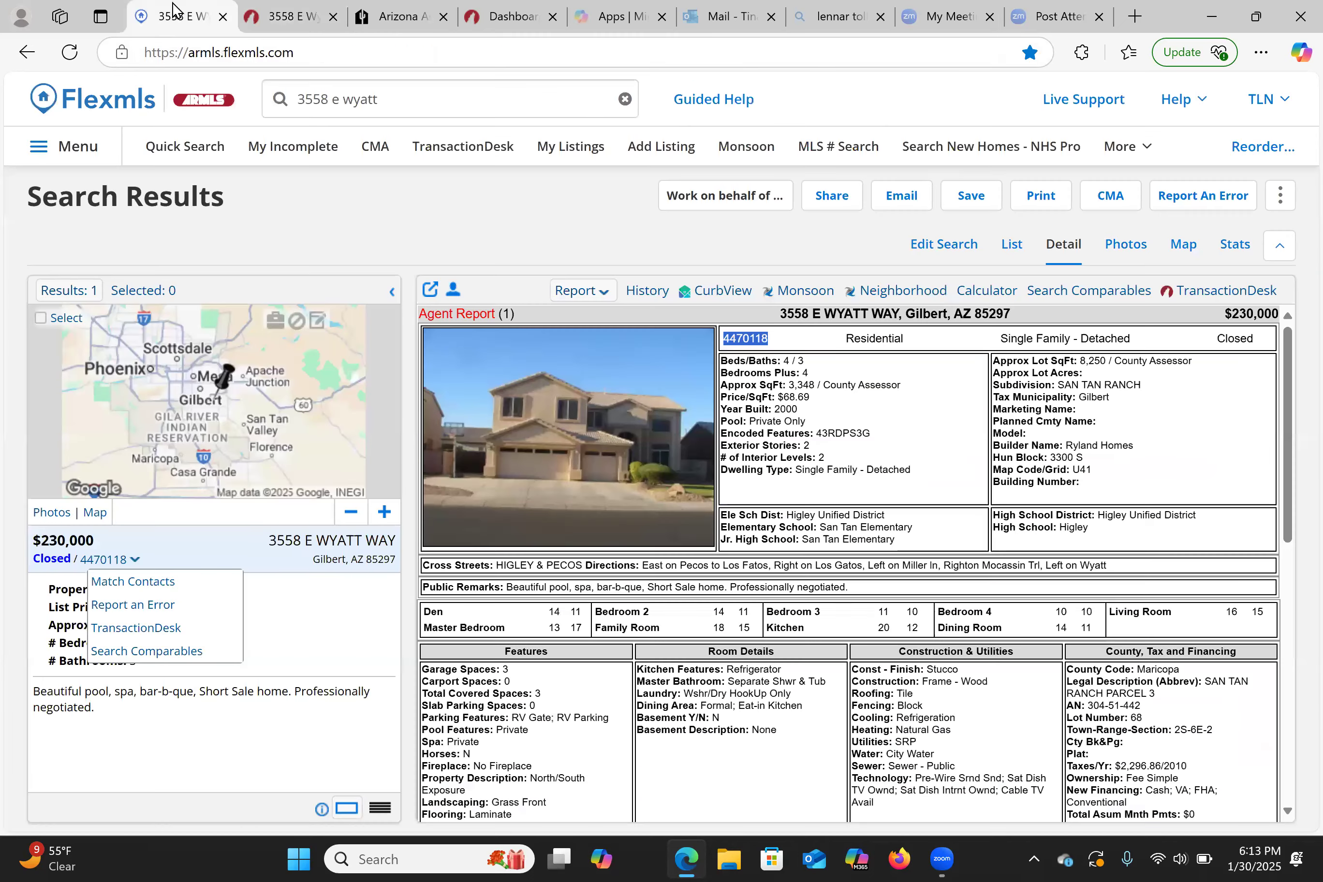
pyautogui.click(804, 292)
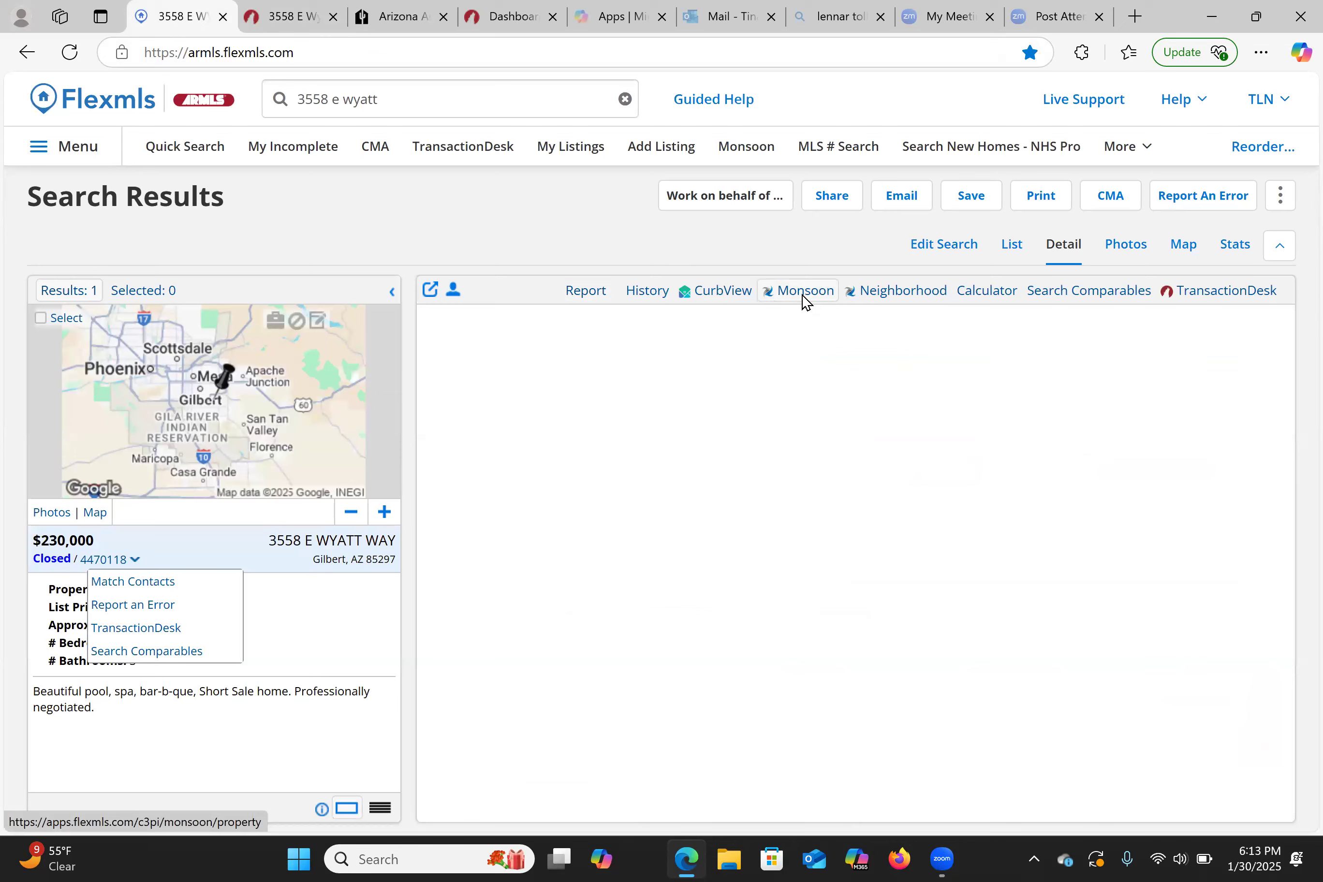
pyautogui.scroll(-4, 795, 427)
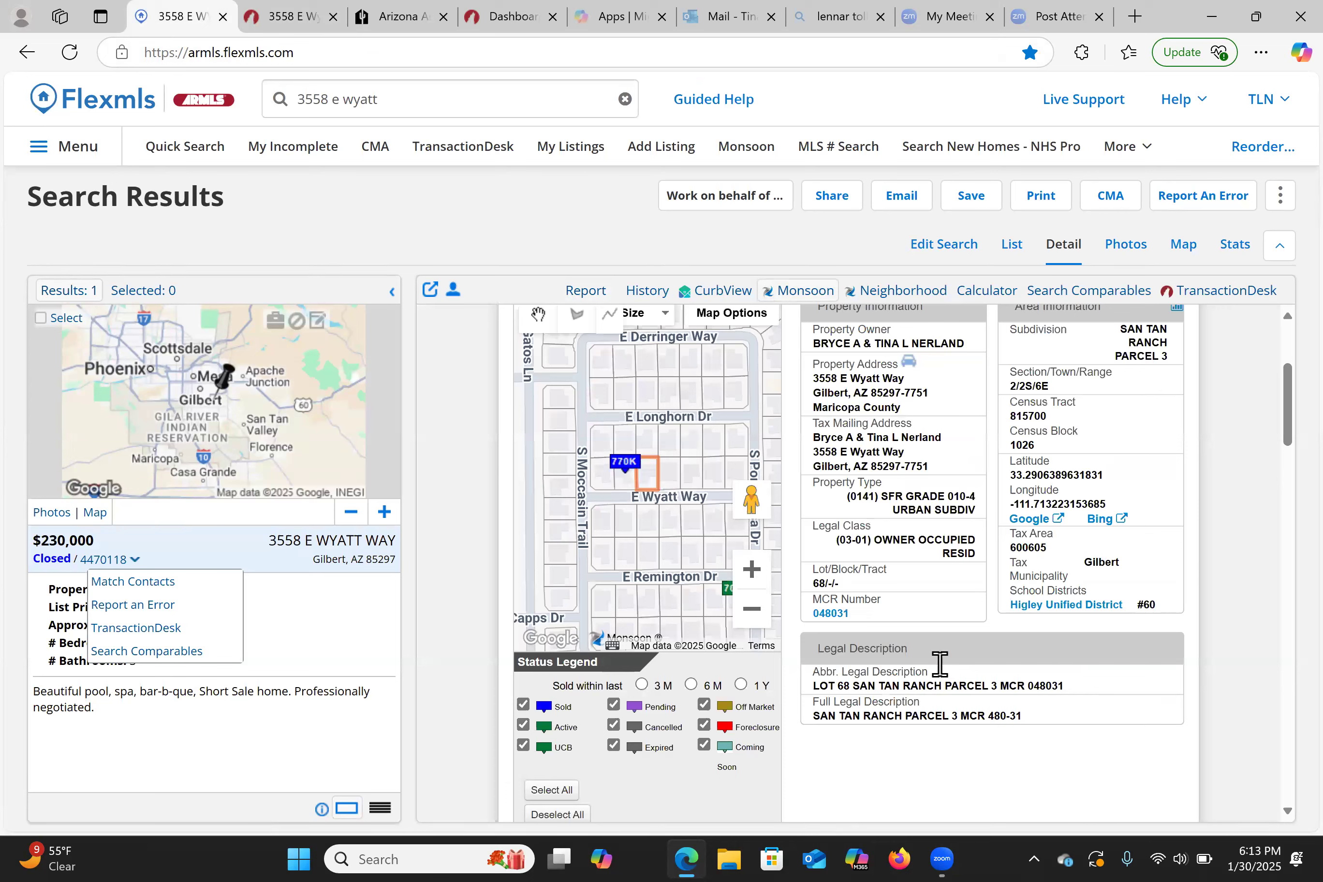
pyautogui.rightClick(1079, 683)
pyautogui.click(1079, 683)
pyautogui.rightClick(877, 673)
pyautogui.click(806, 678)
# - Copy legal description LOT 68 SAN TAN RANCH PARCEL 3 MCR 048031 and select the contract's Legal Description
pyautogui.moveTo(894, 703); pyautogui.dragTo(1075, 703)
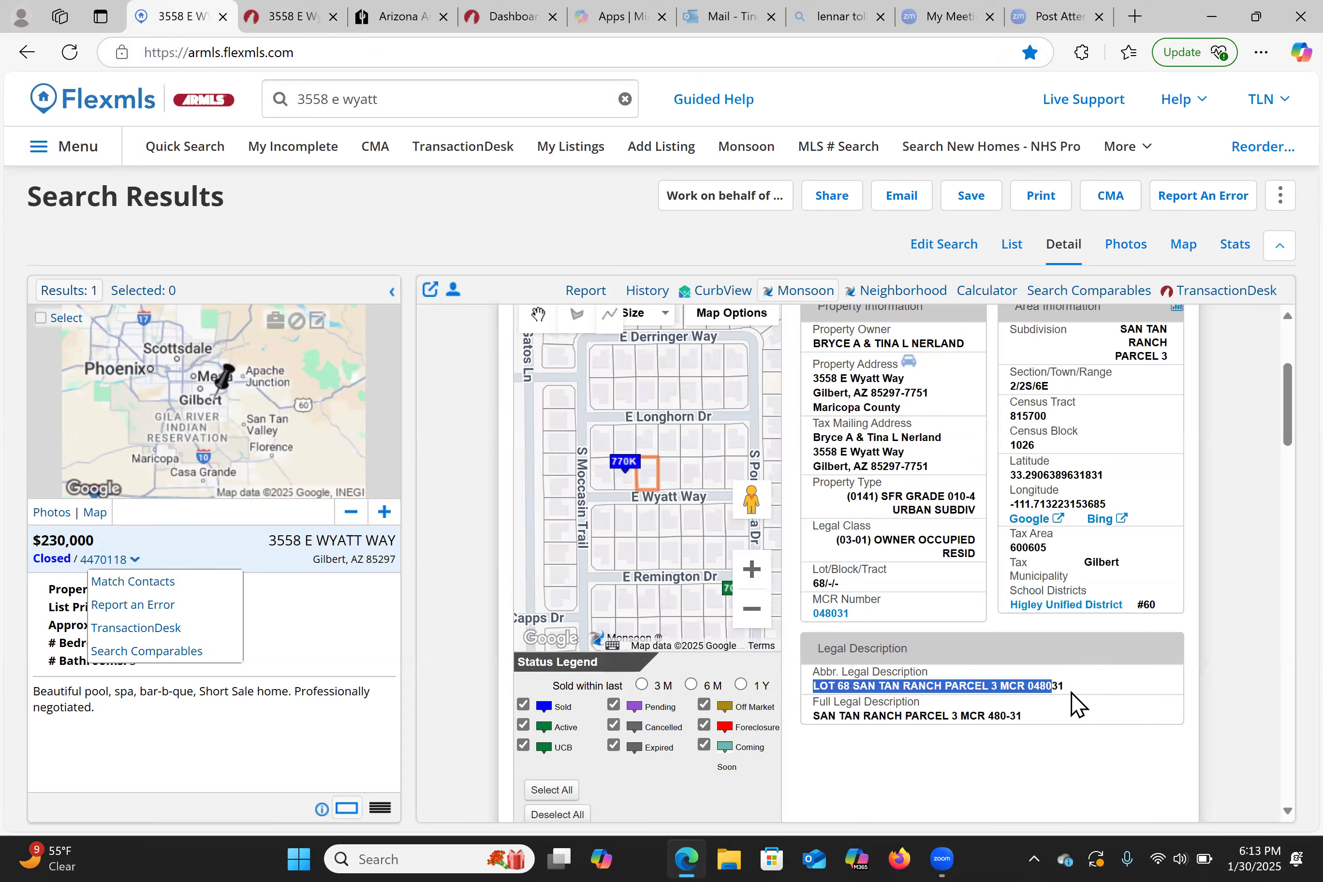
pyautogui.rightClick(1074, 703)
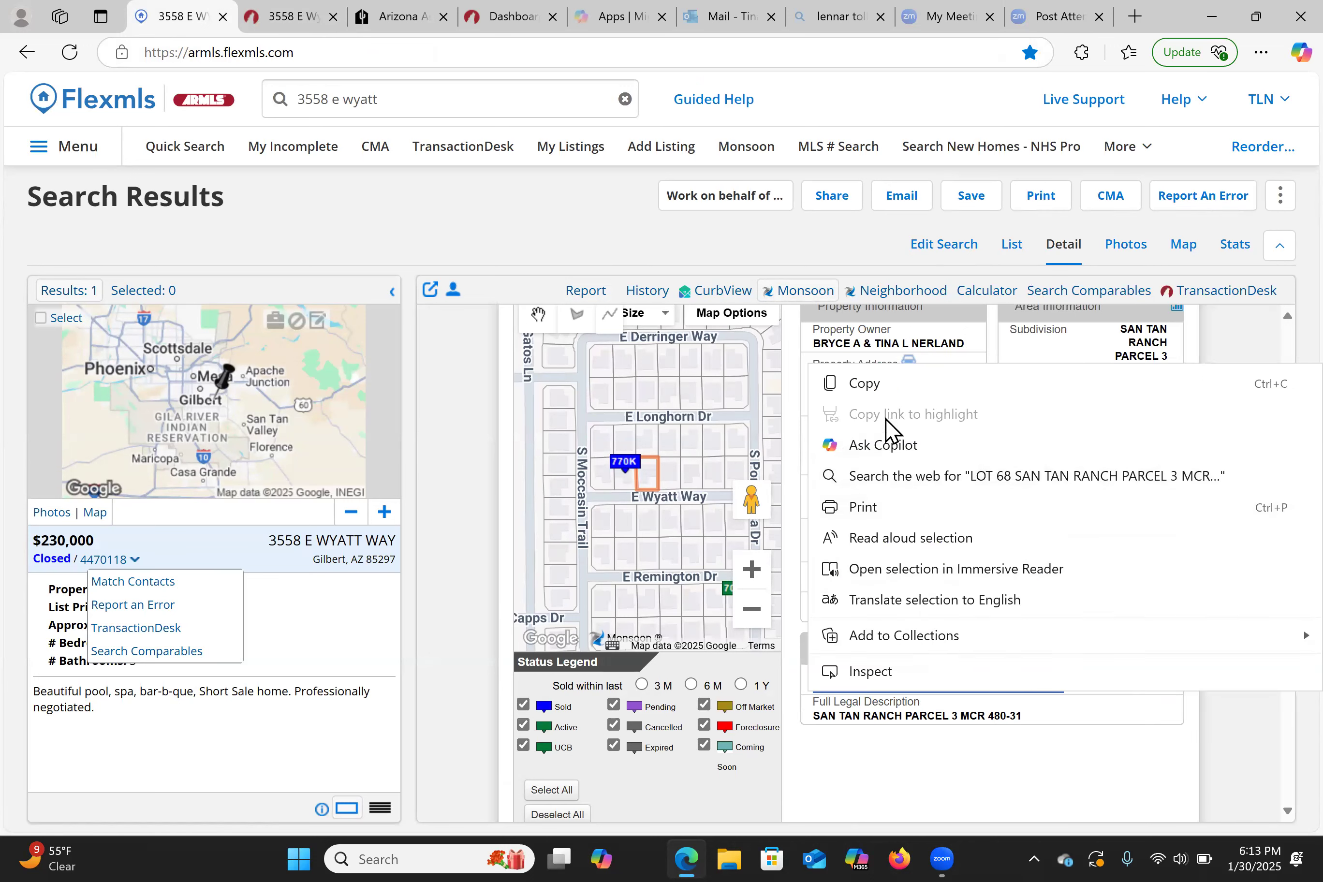
pyautogui.click(890, 392)
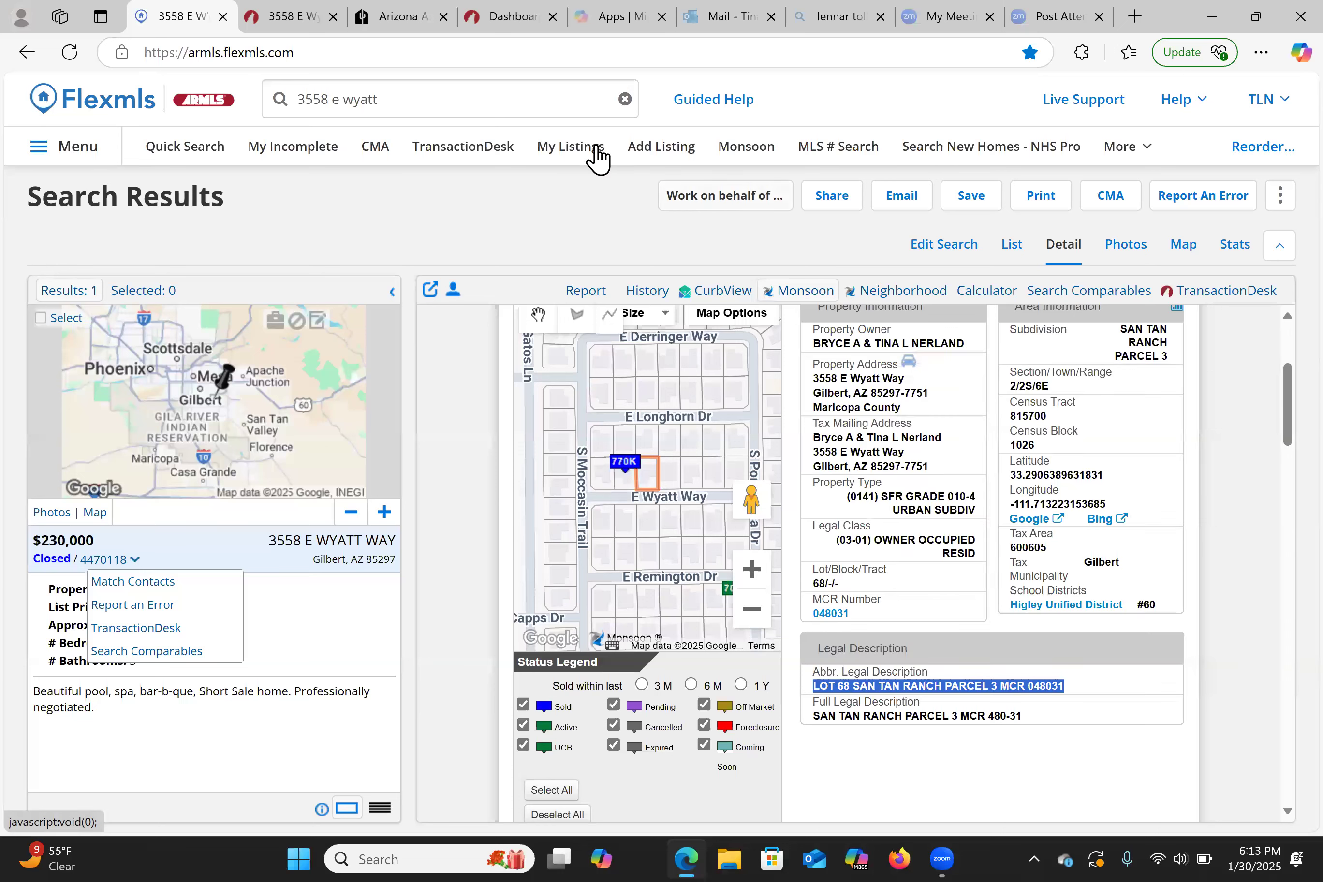
pyautogui.hotkey('ctrl', 'Tab')
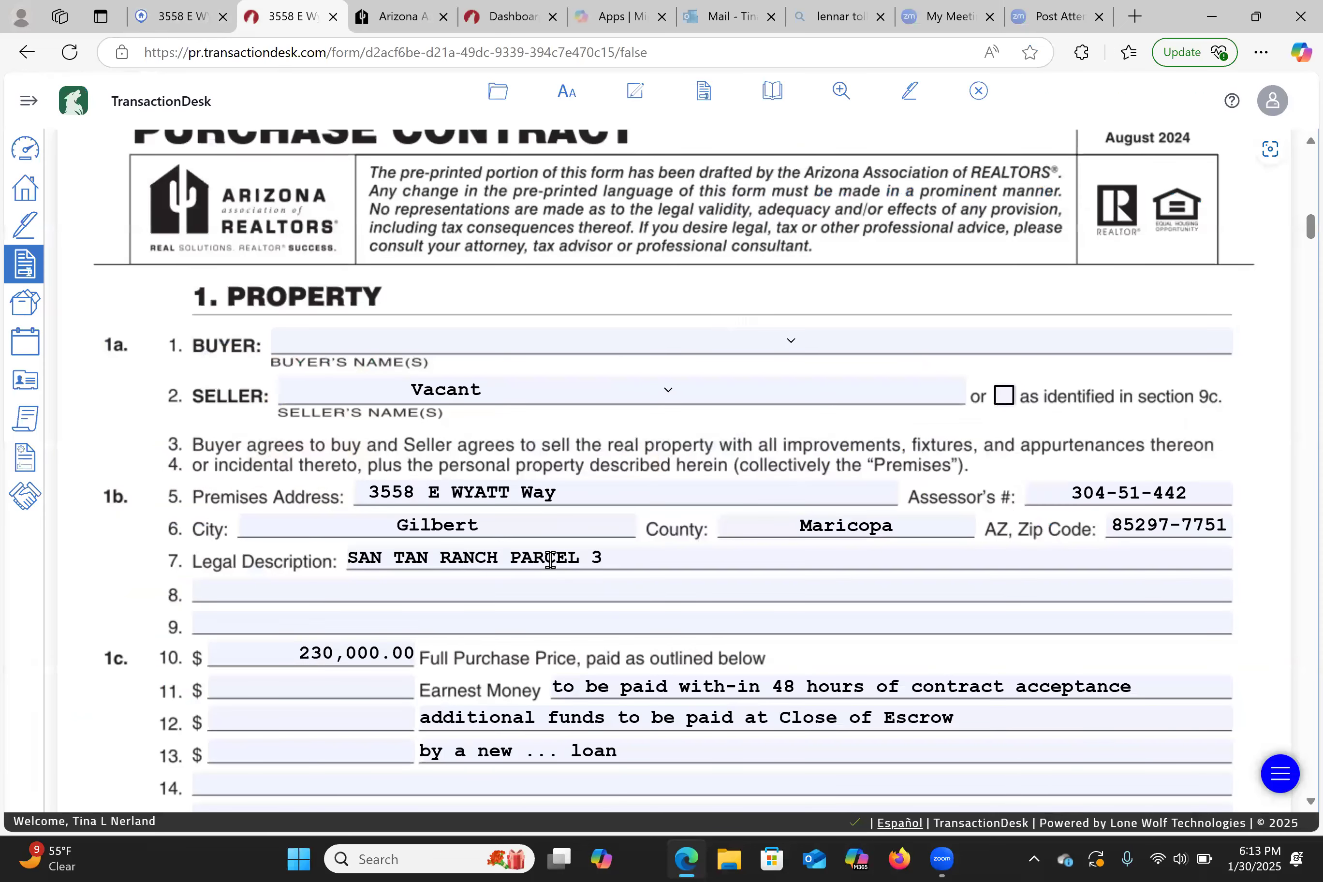
pyautogui.click(372, 556)
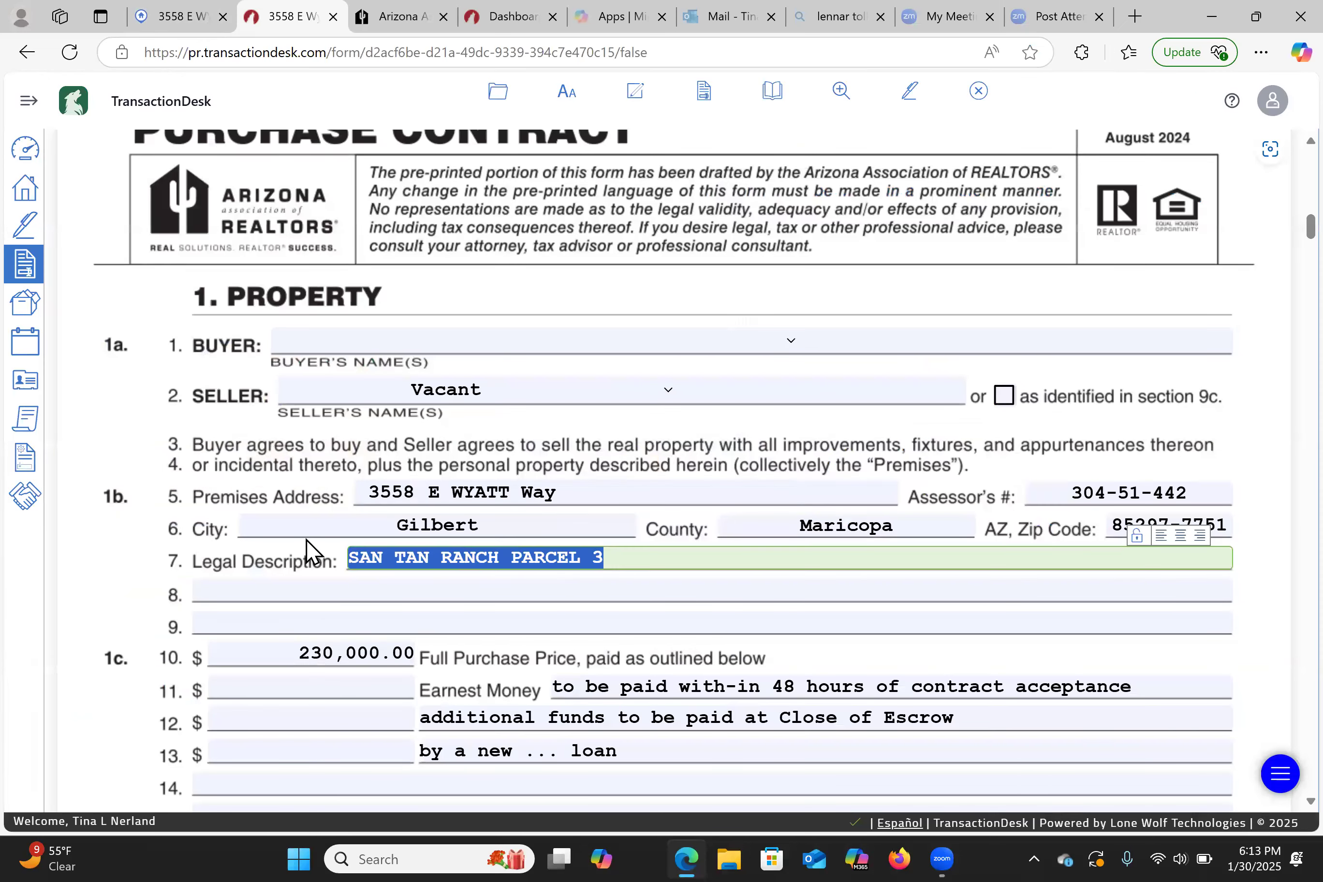
pyautogui.rightClick(382, 560)
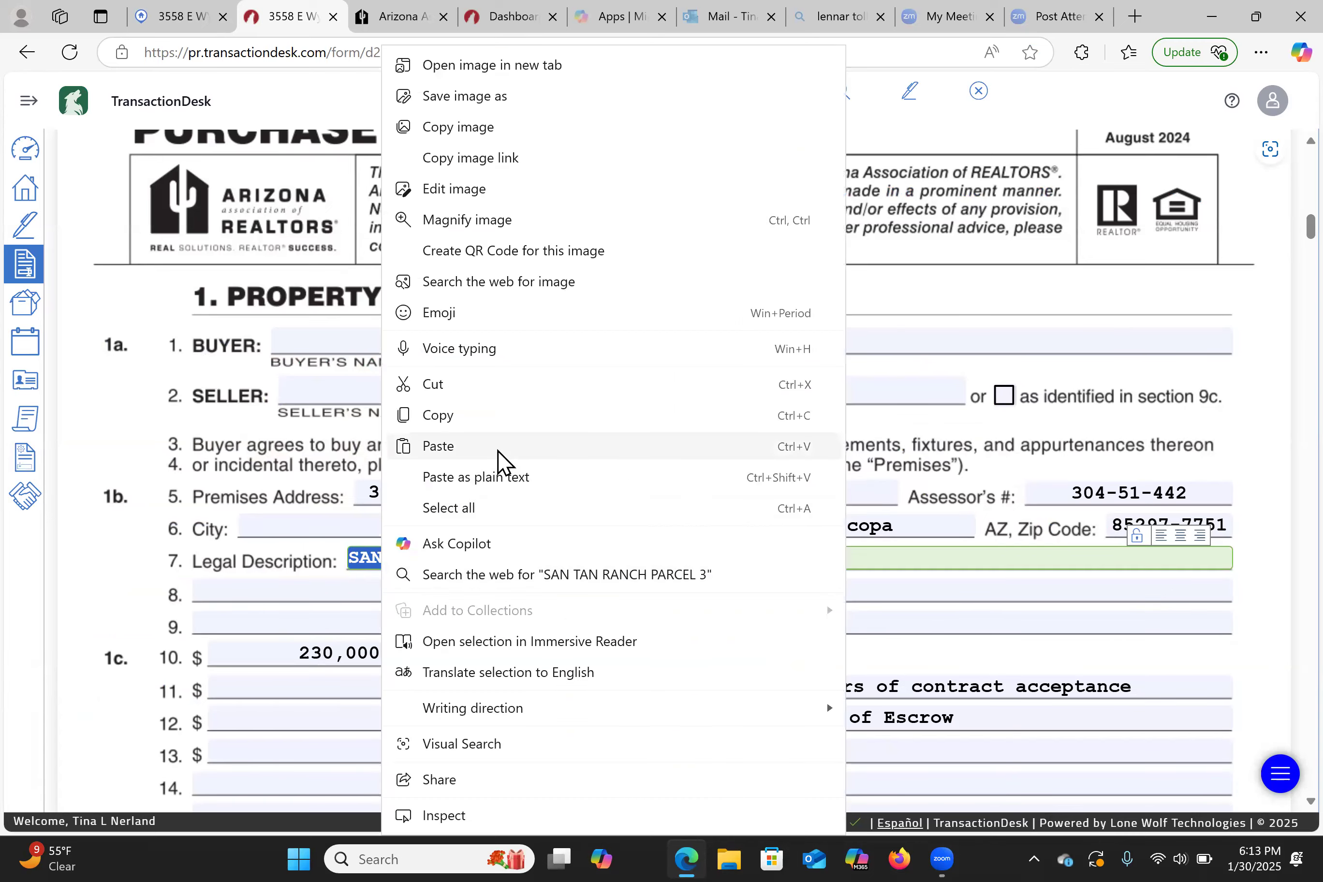
pyautogui.click(498, 446)
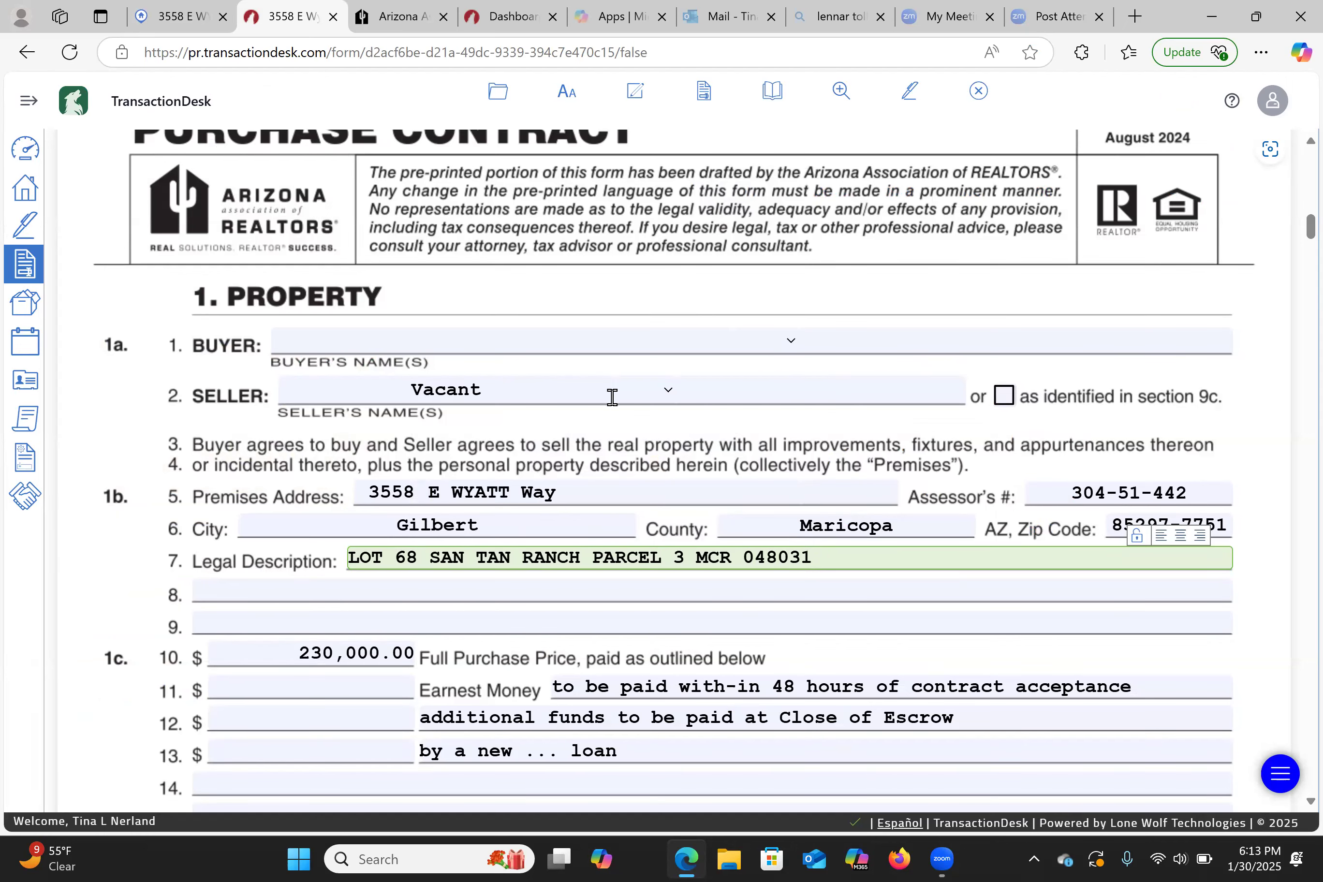
pyautogui.click(142, 13)
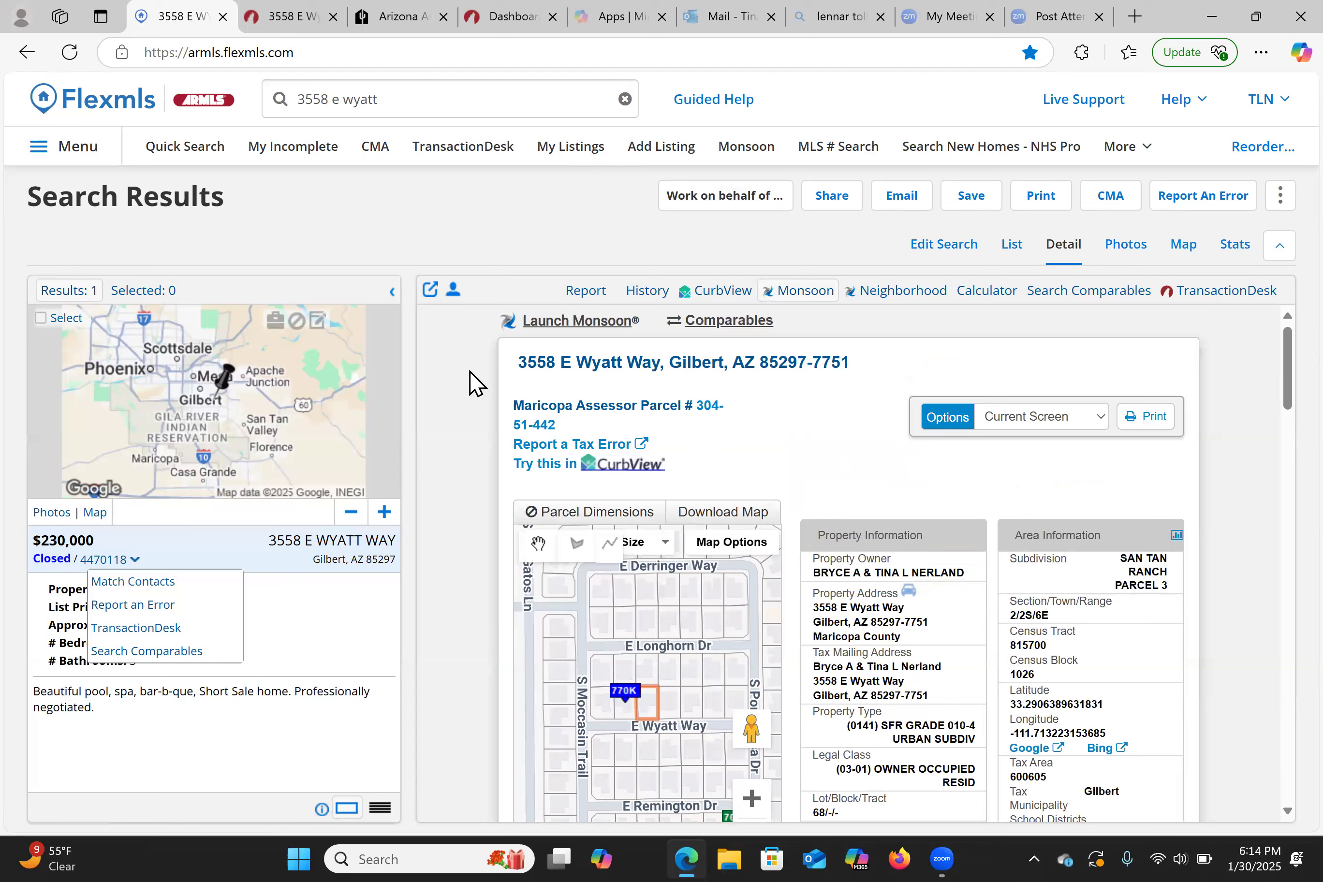
pyautogui.click(297, 21)
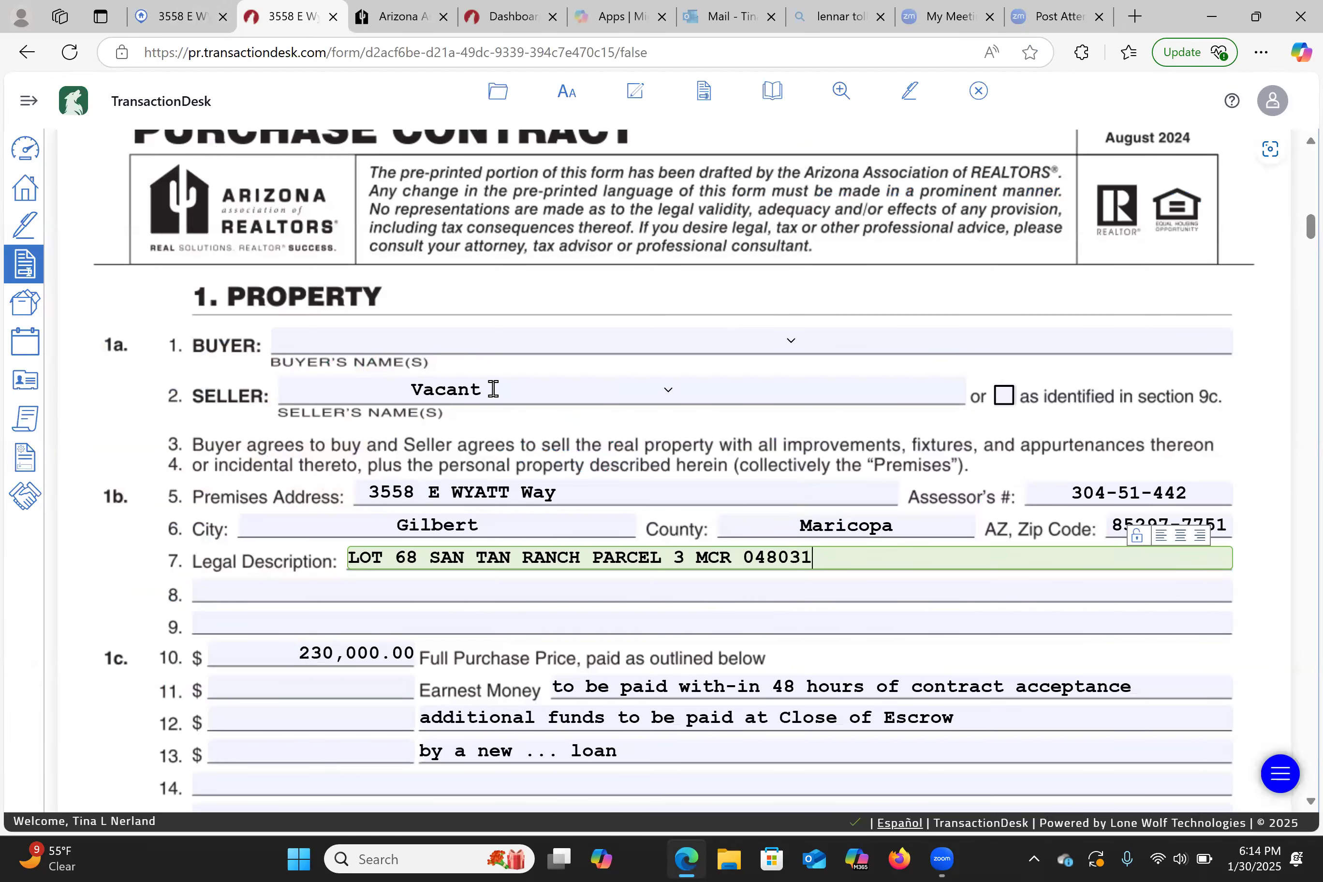
# - Review sections 1c and 1d for price, earnest money and escrow, then go to the Agent Dashboard
pyautogui.scroll(-5, 493, 389)
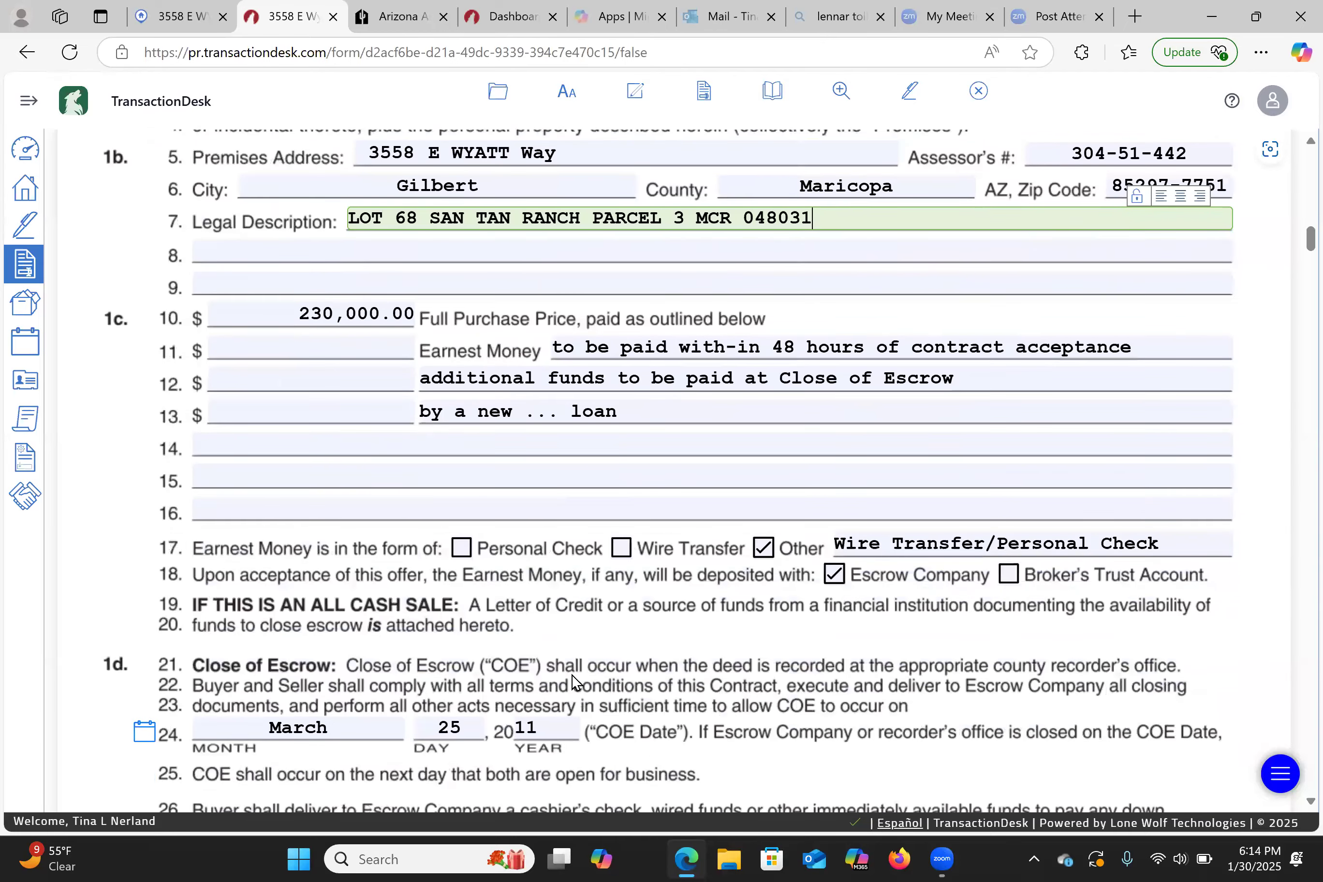
pyautogui.scroll(-2, 575, 685)
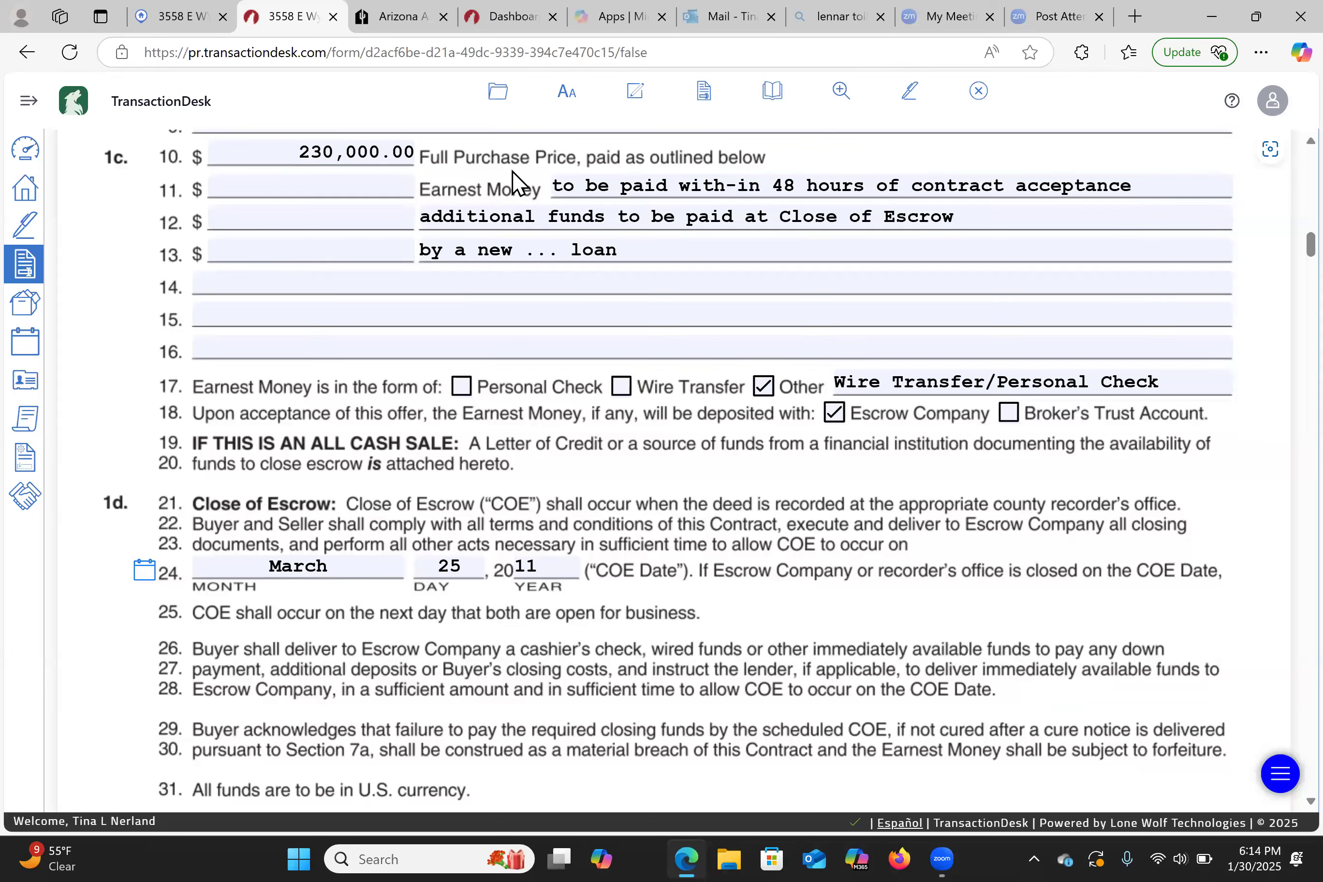
pyautogui.click(26, 150)
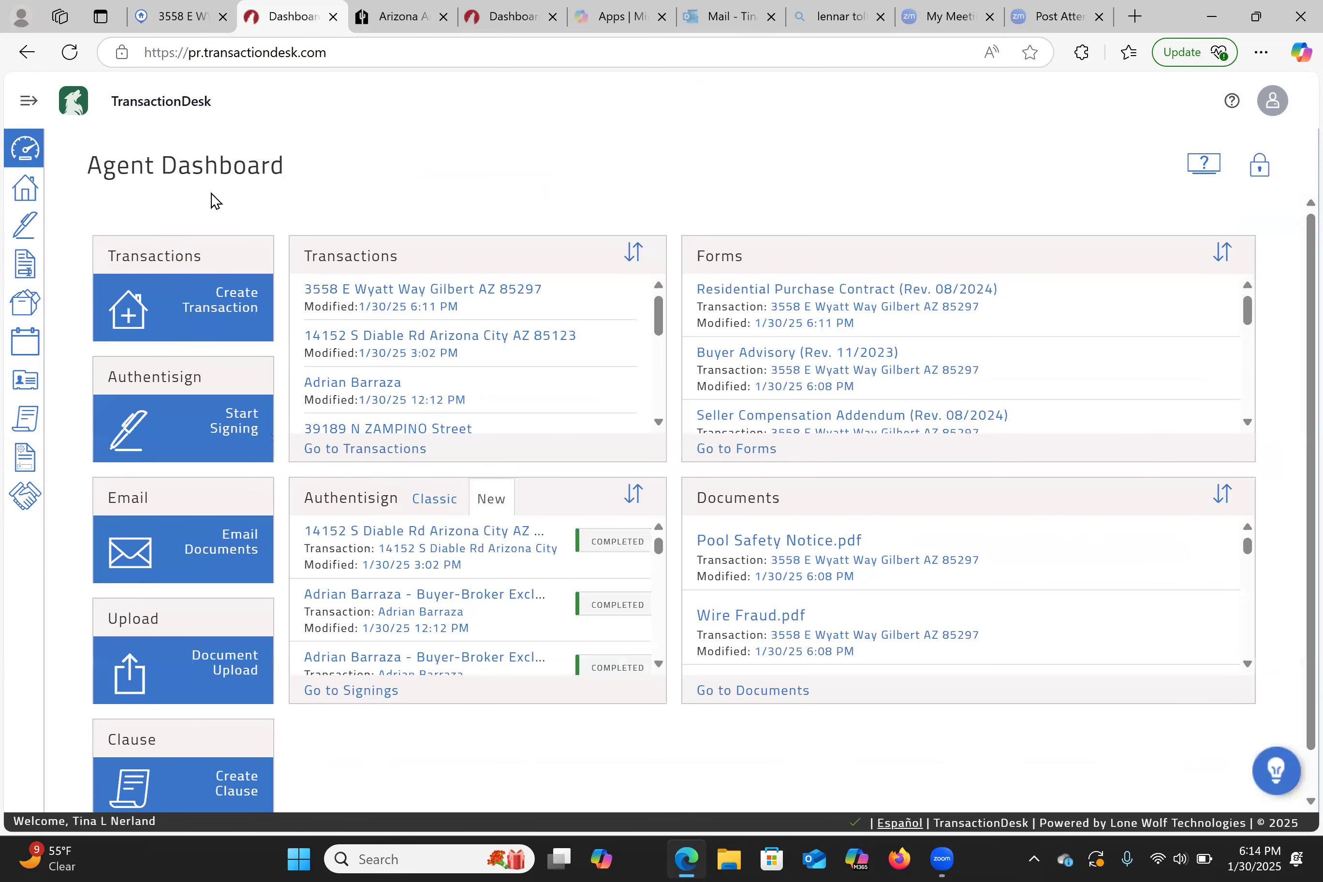
pyautogui.click(255, 312)
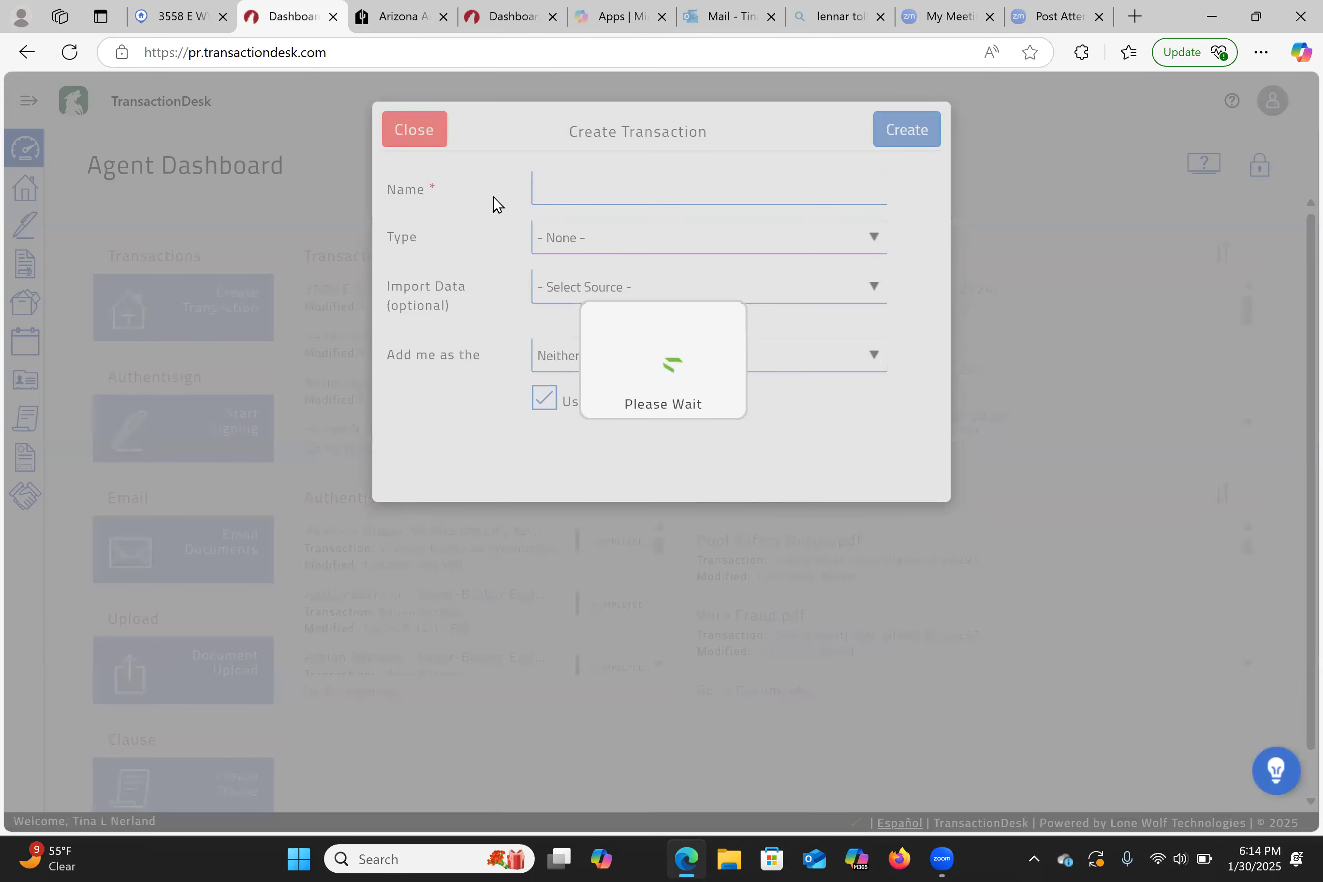
pyautogui.click(602, 179)
pyautogui.click(556, 188)
pyautogui.press('BackSpace')
pyautogui.press('BackSpace')
pyautogui.write('55')
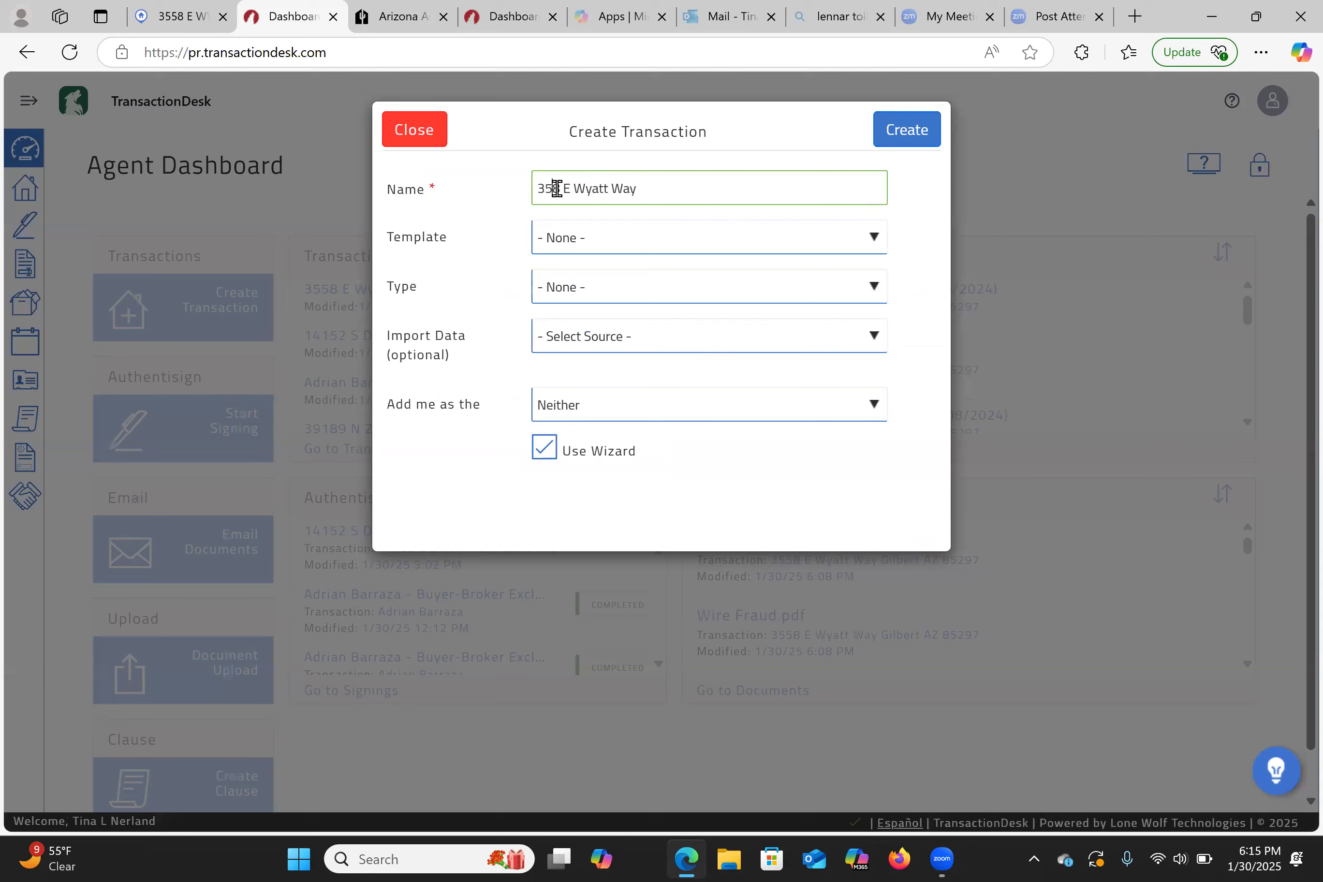
pyautogui.click(600, 238)
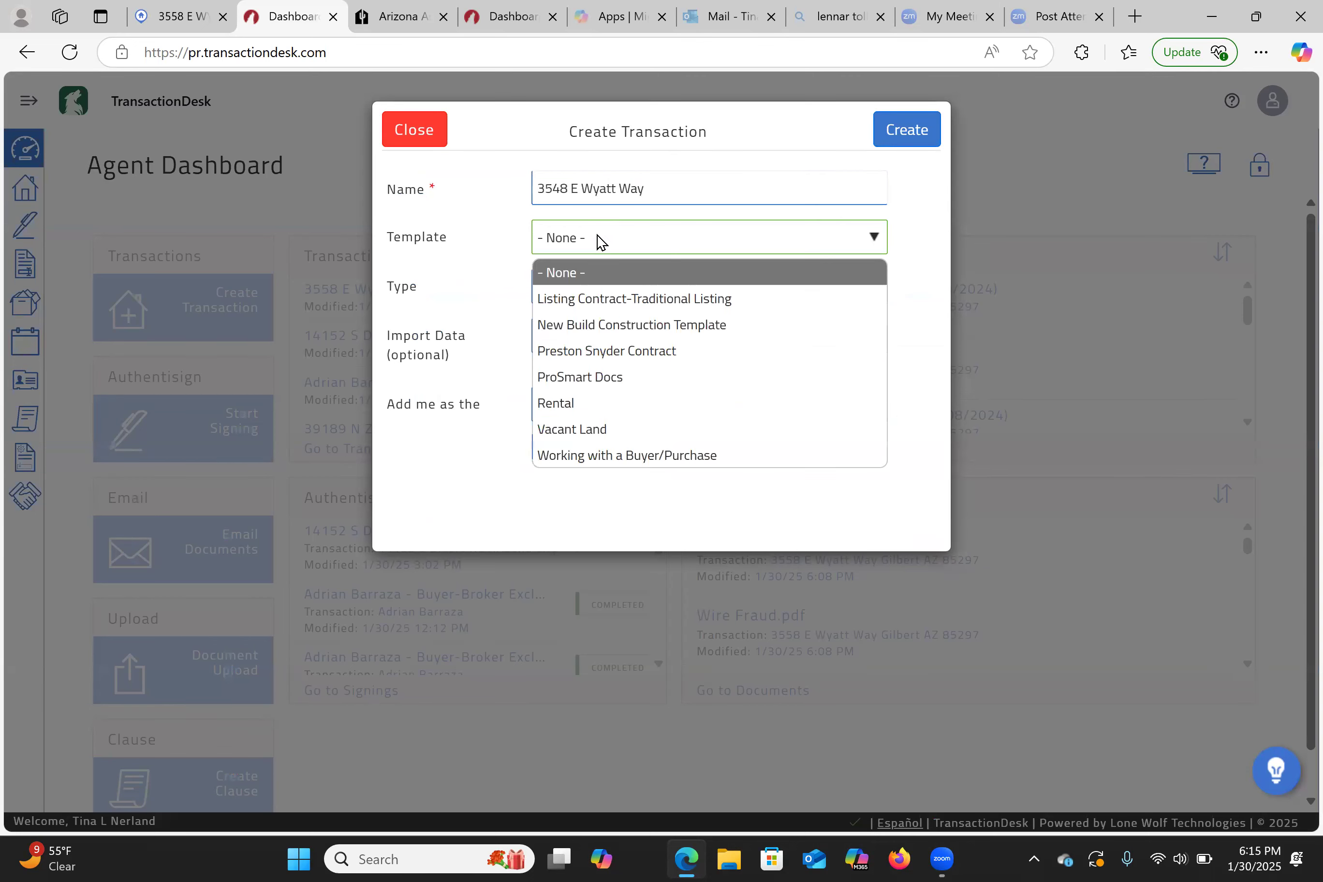
pyautogui.click(600, 458)
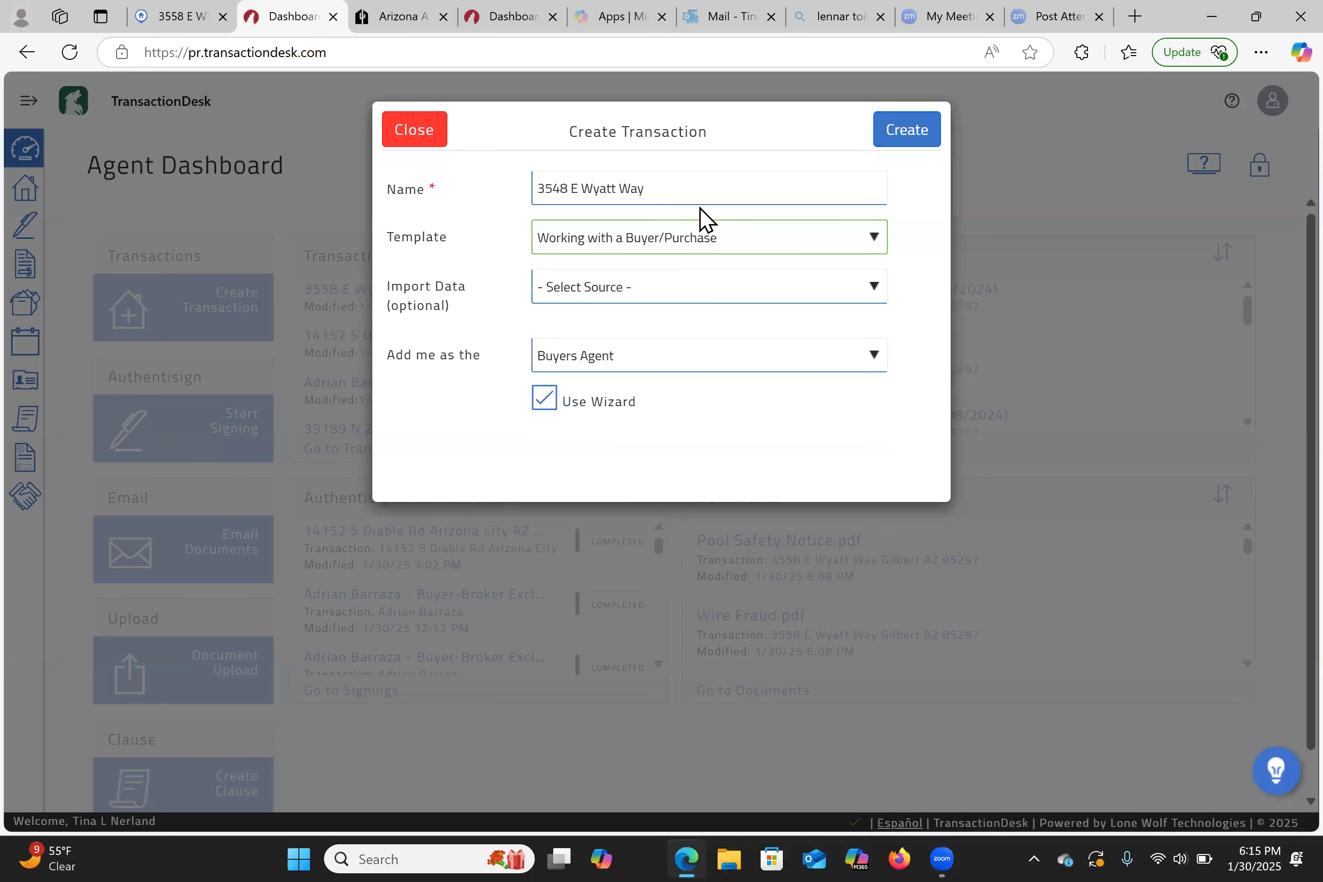
pyautogui.click(686, 192)
pyautogui.write('Gilbert AZ 85297')
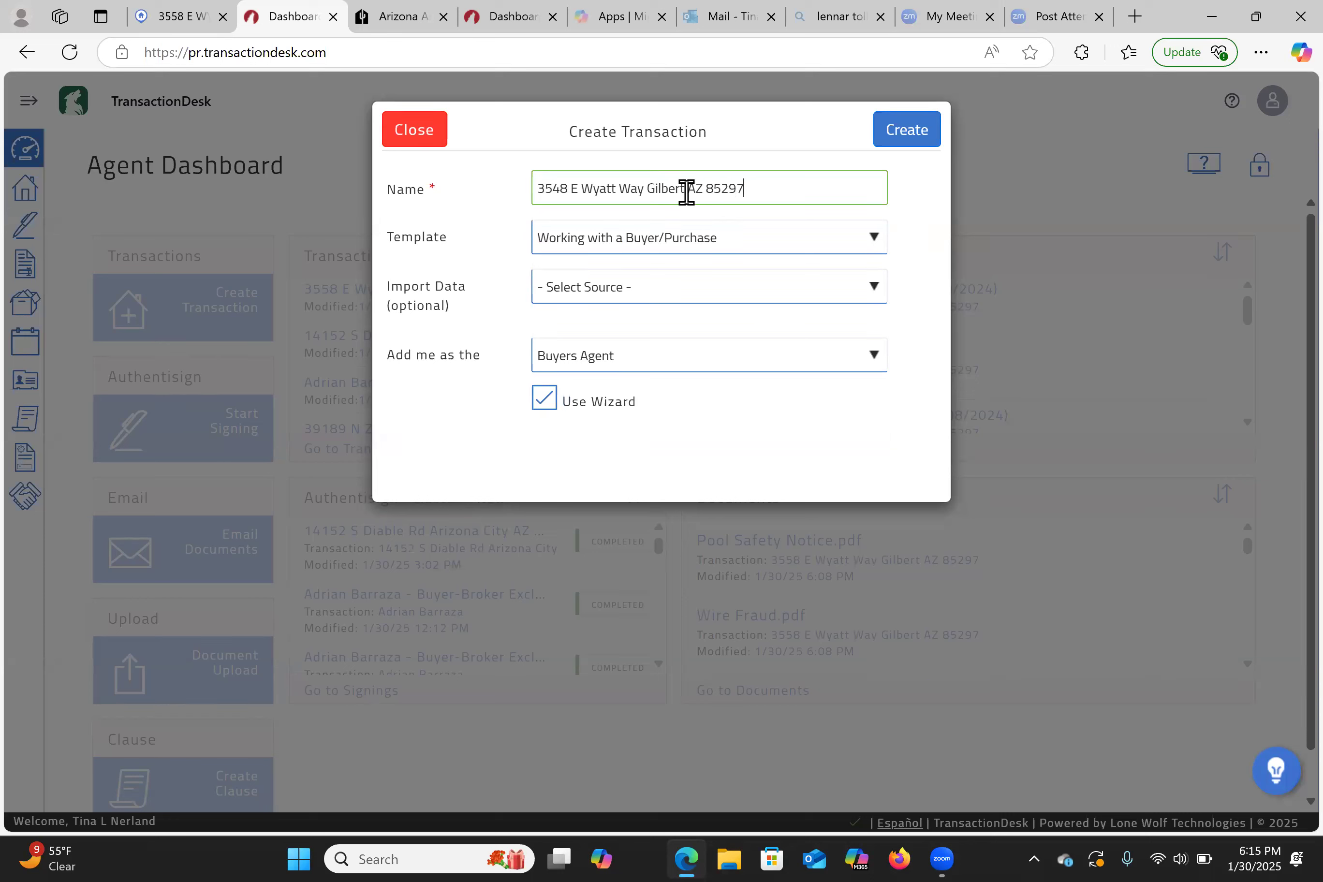
pyautogui.click(578, 289)
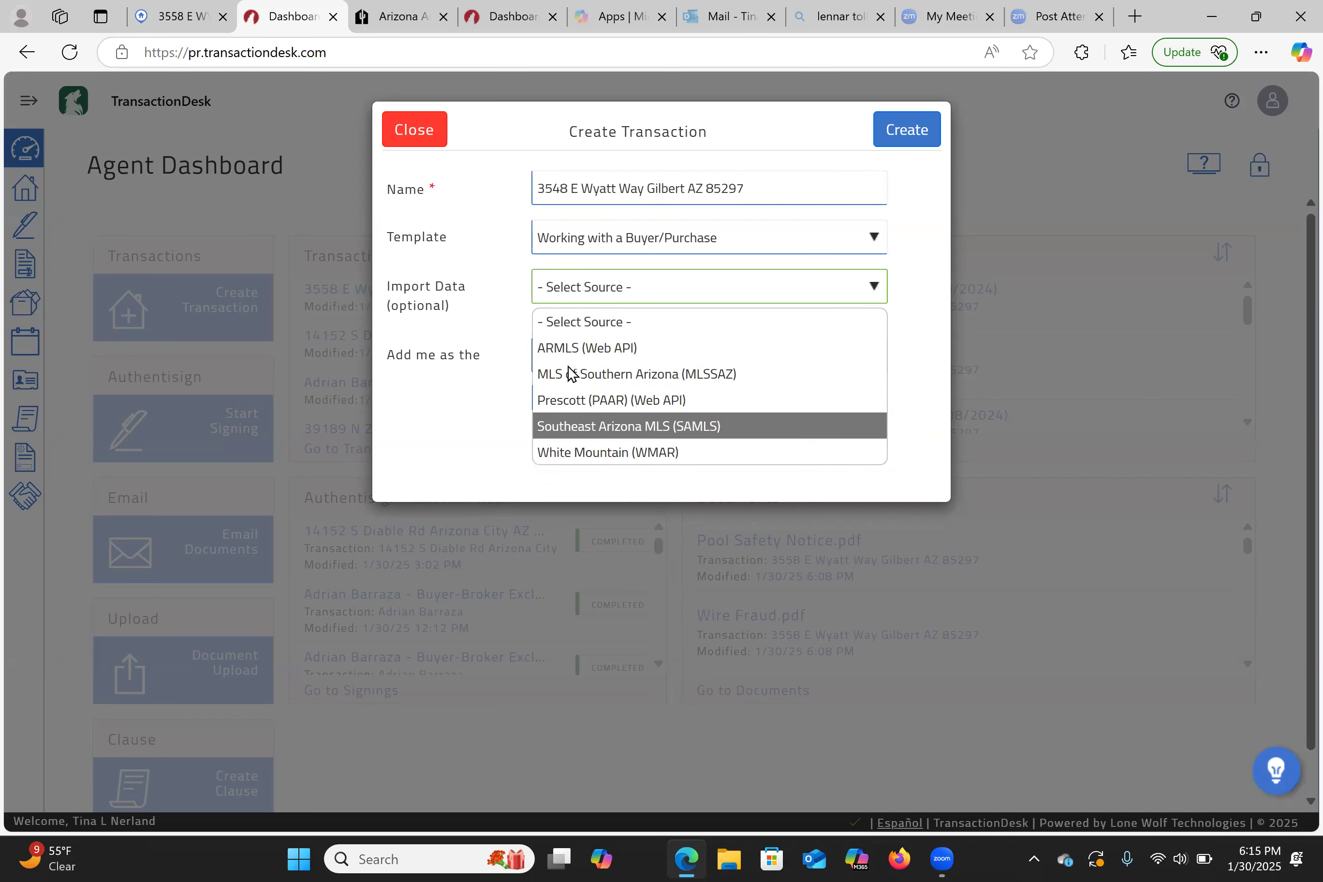
pyautogui.click(482, 419)
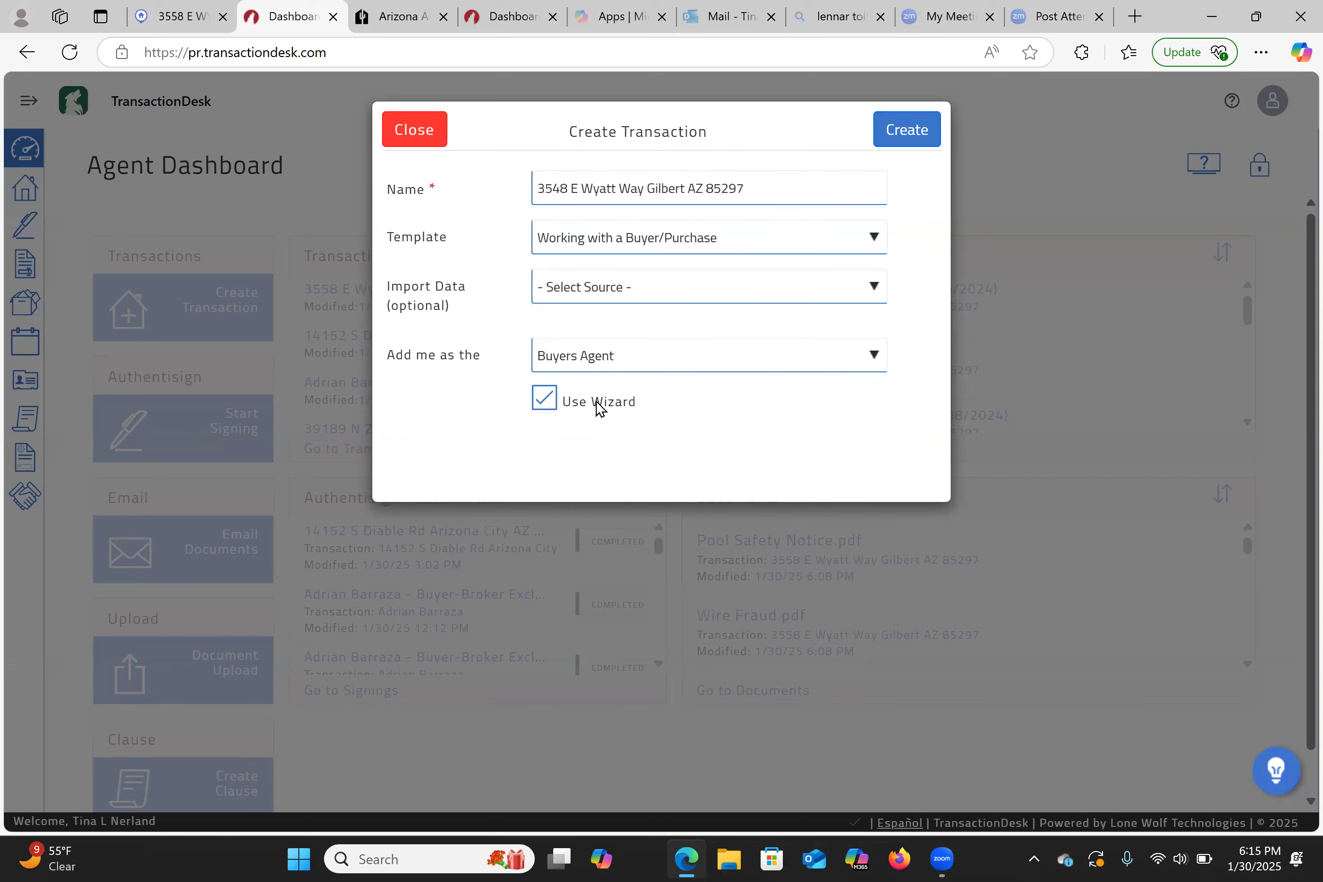
pyautogui.press('Tab')
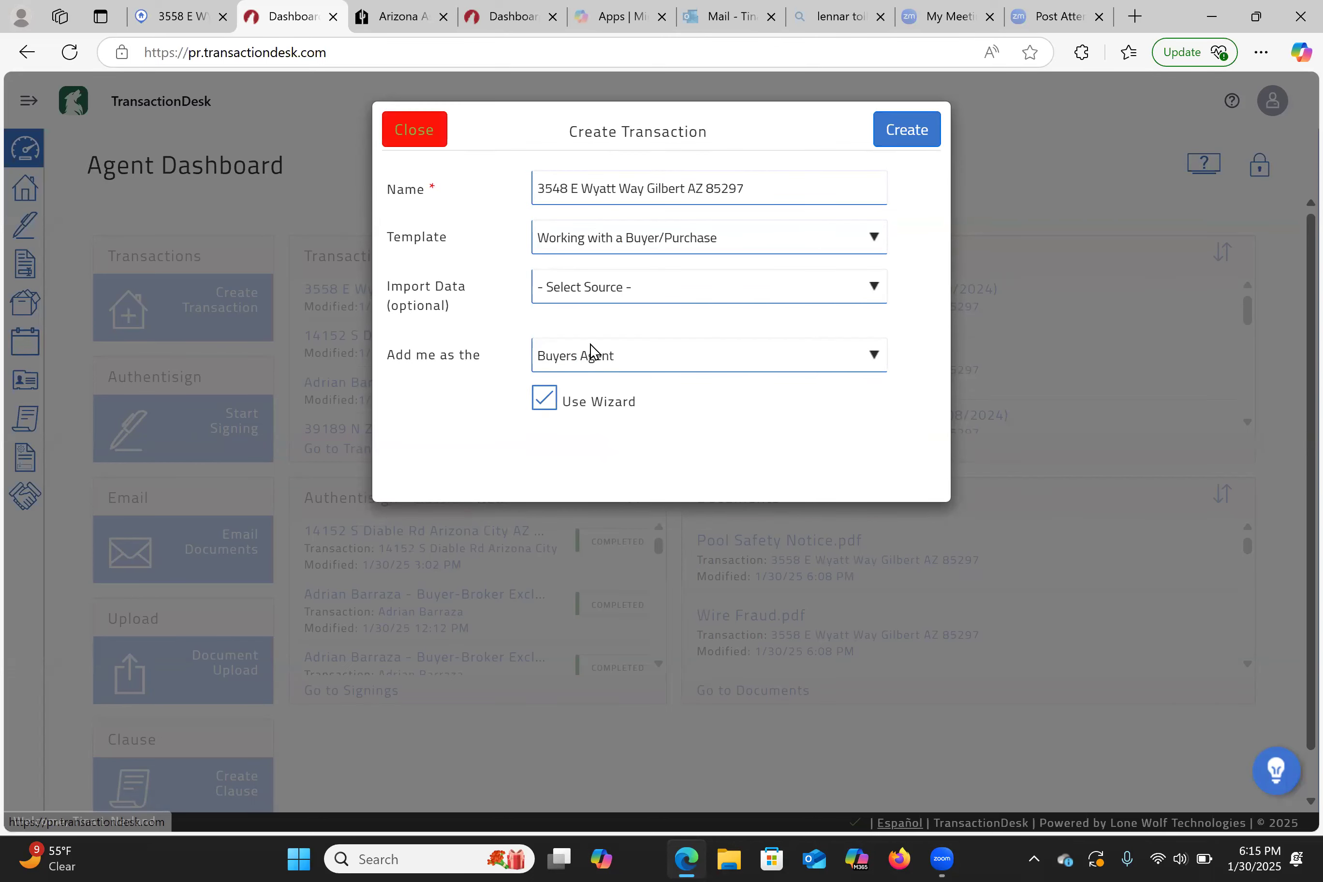
pyautogui.press('Return')
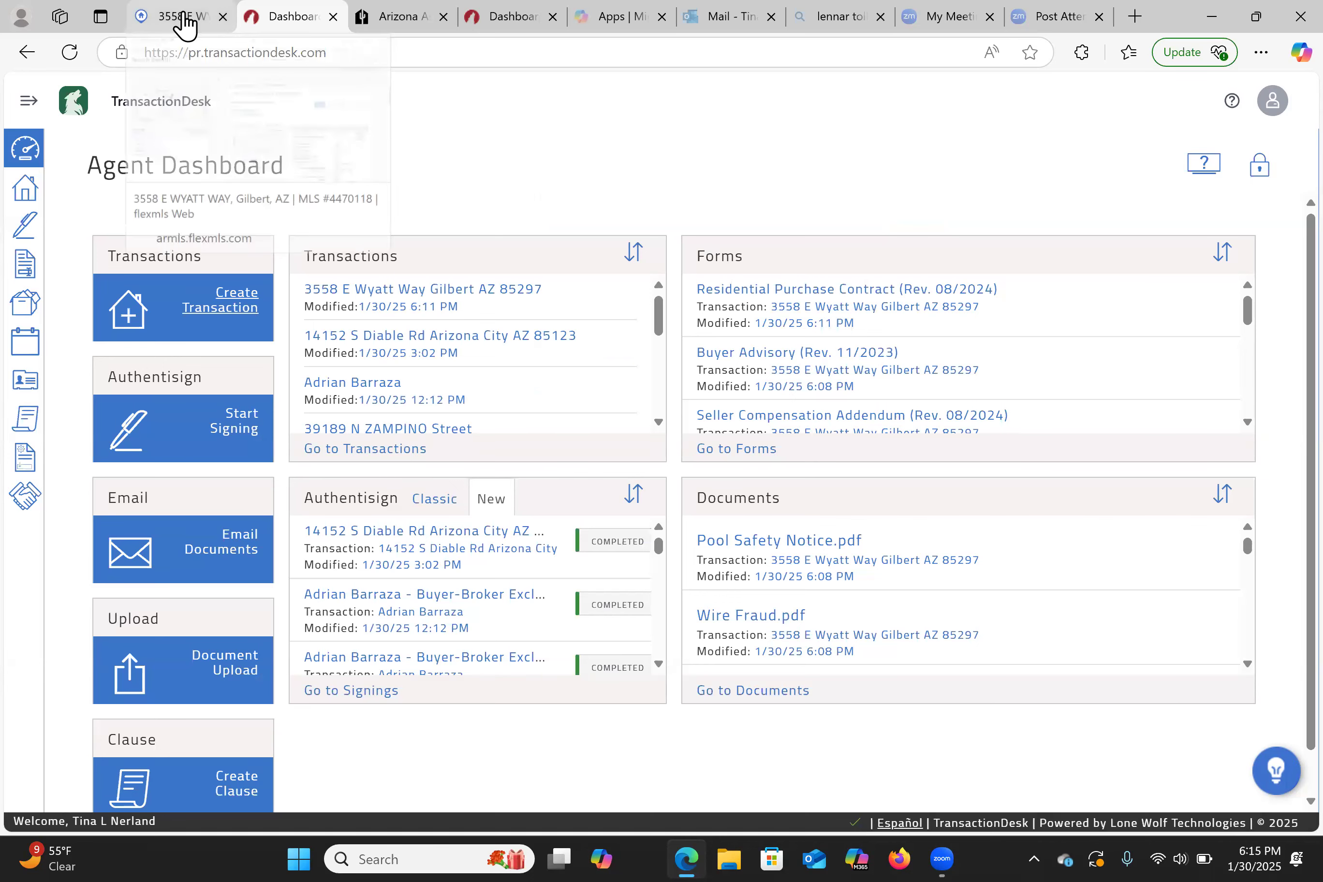
pyautogui.click(181, 17)
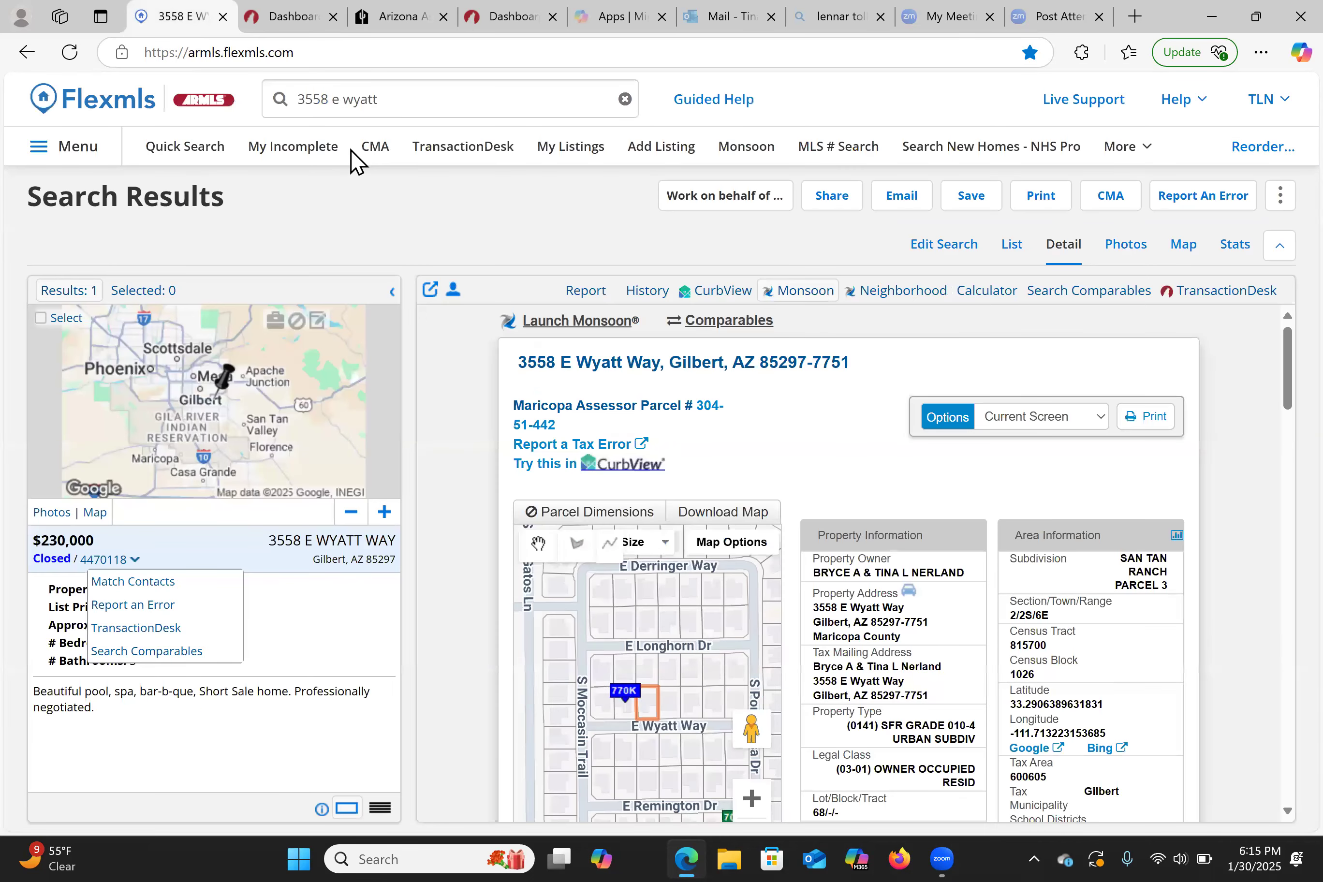
pyautogui.click(350, 106)
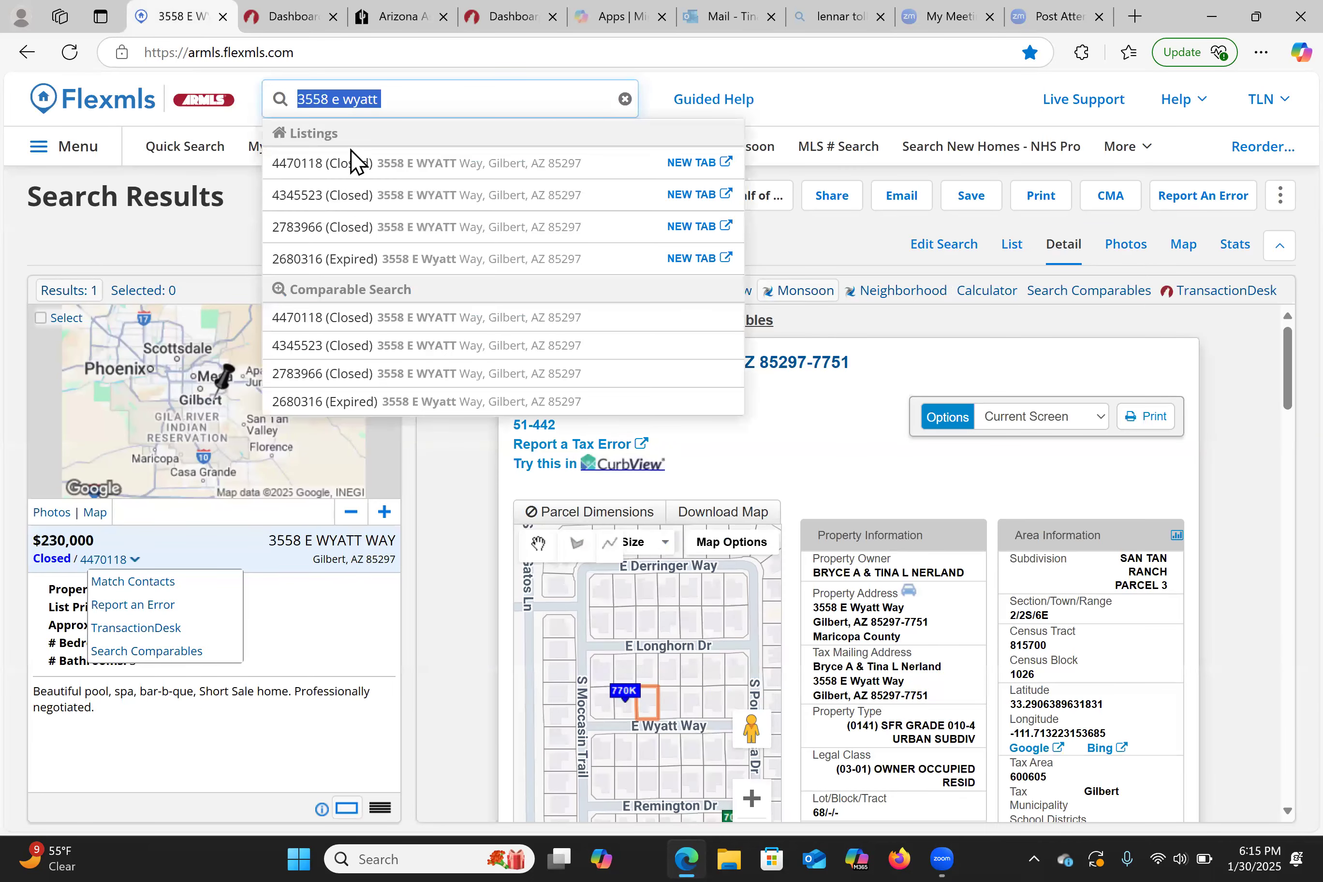
pyautogui.click(408, 169)
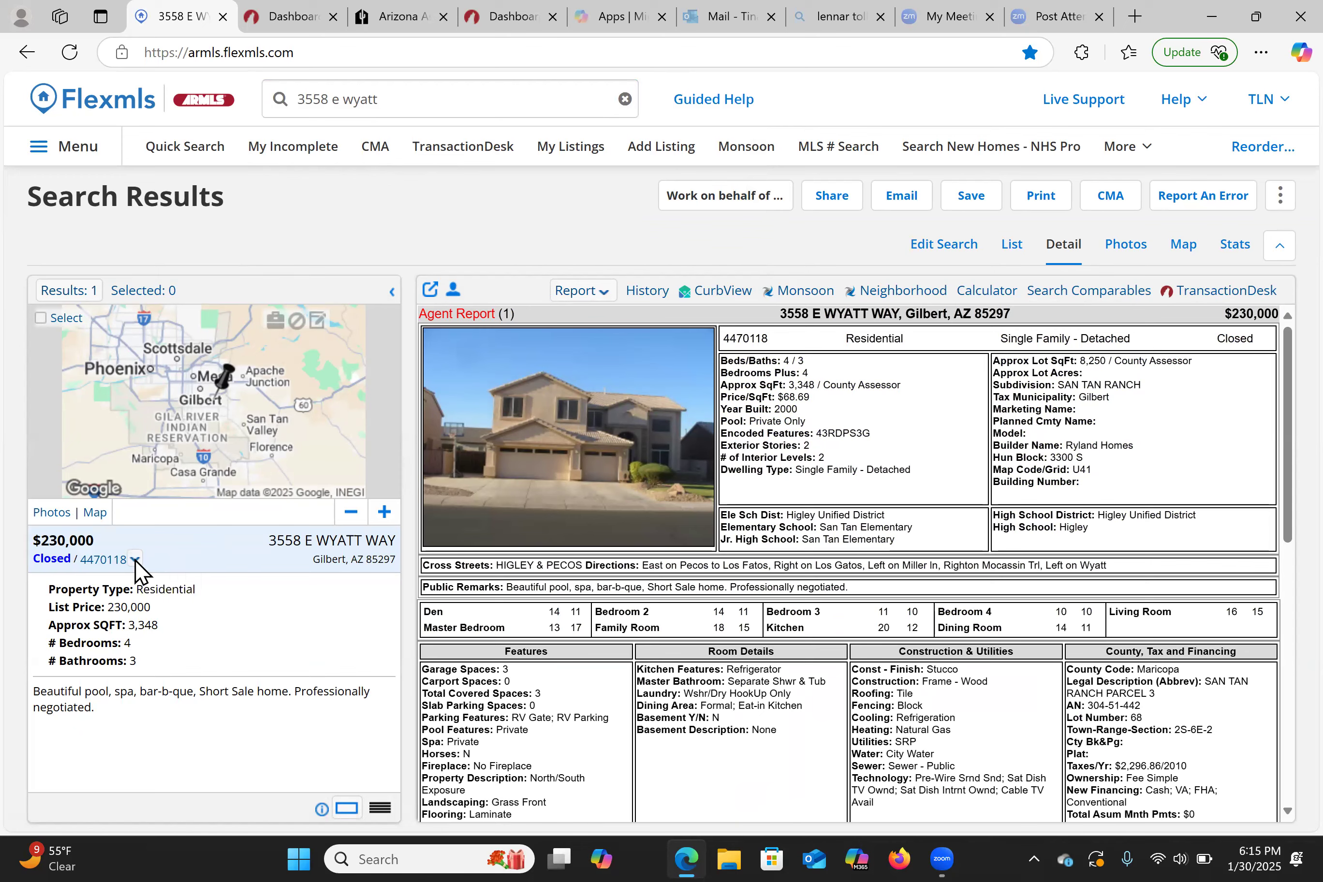
pyautogui.click(136, 561)
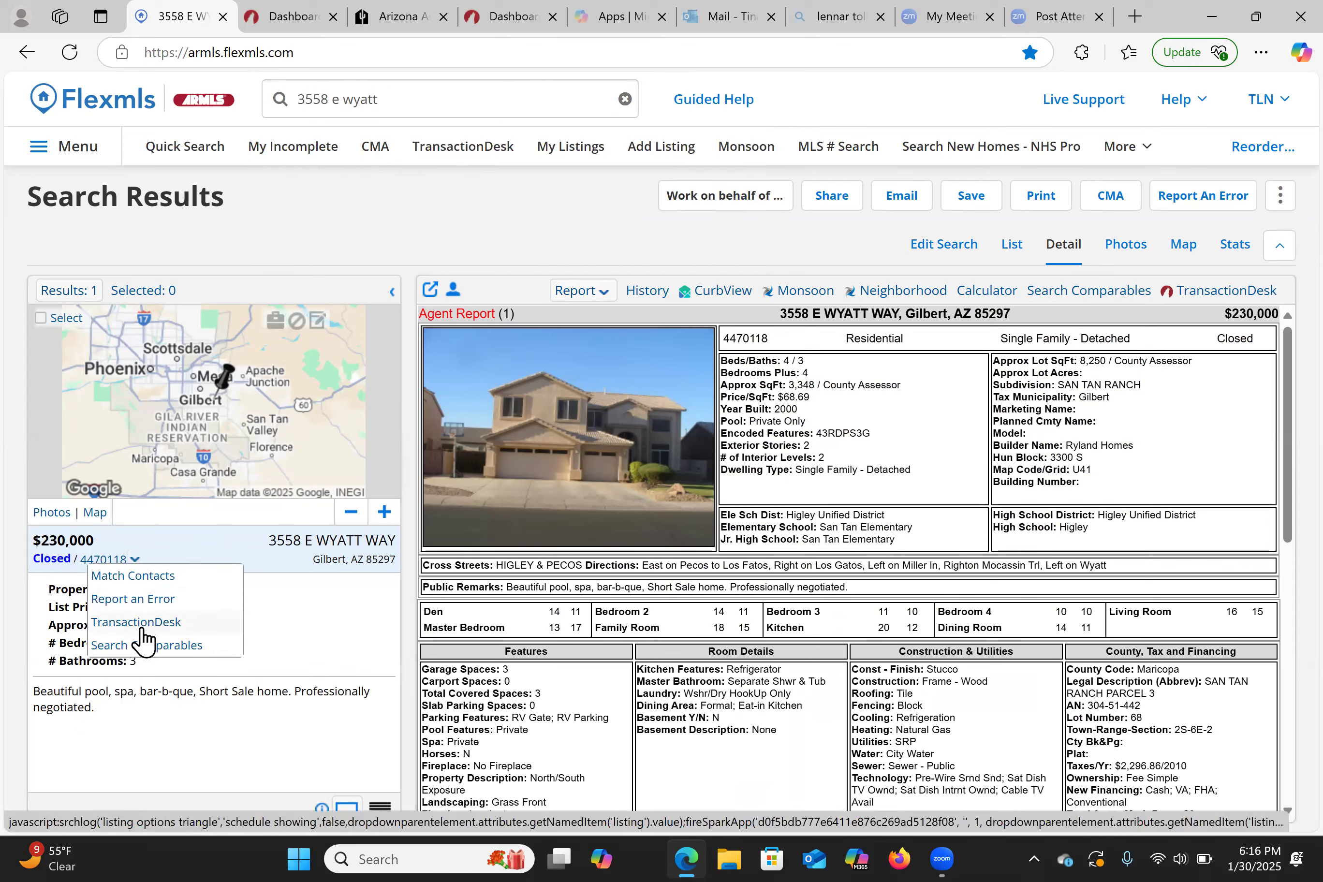
pyautogui.click(139, 626)
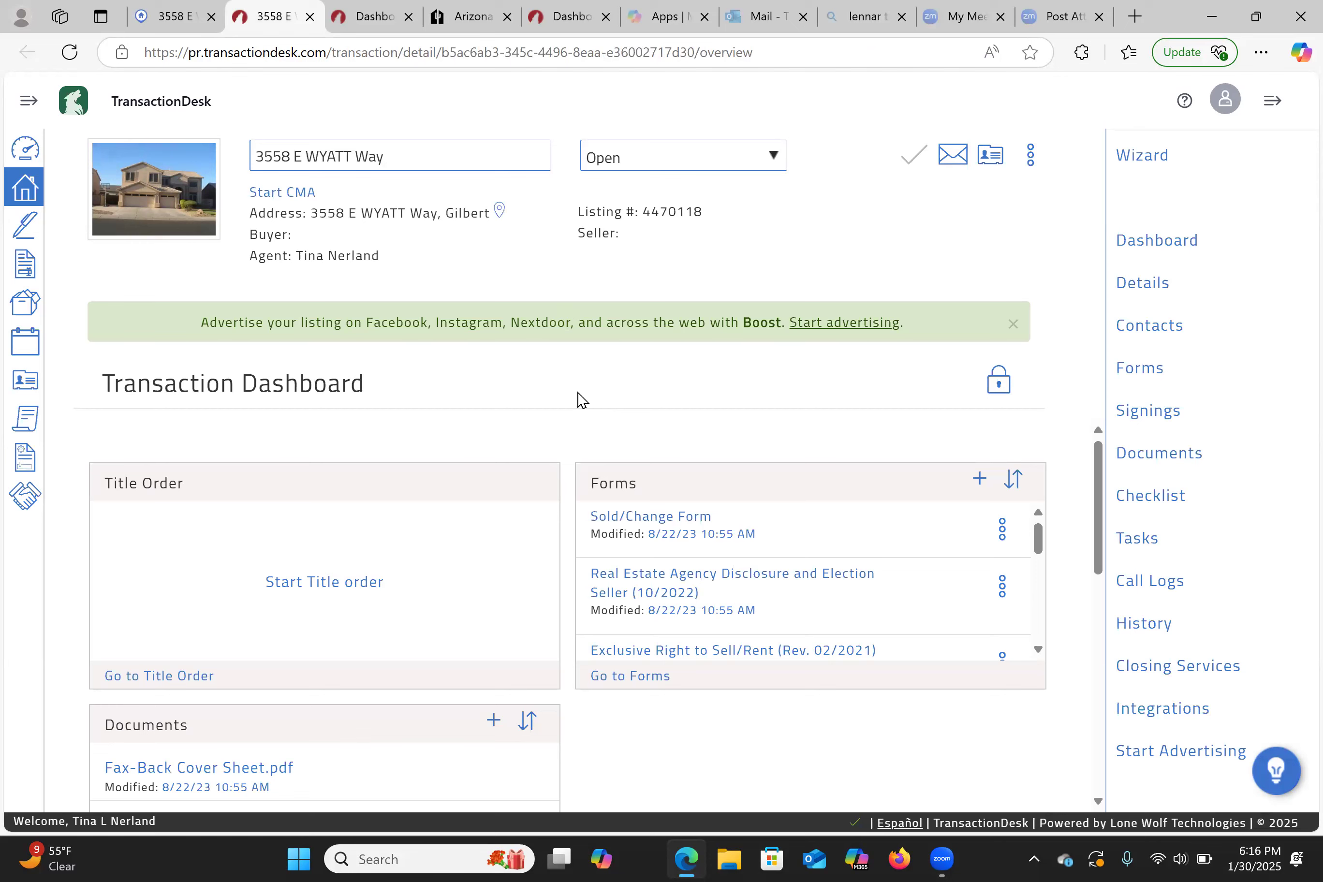
# - Browse the transaction's Sold/Change and Exclusive Right to Sell forms, then close it and return to Flexmls
pyautogui.scroll(-10, 1068, 654)
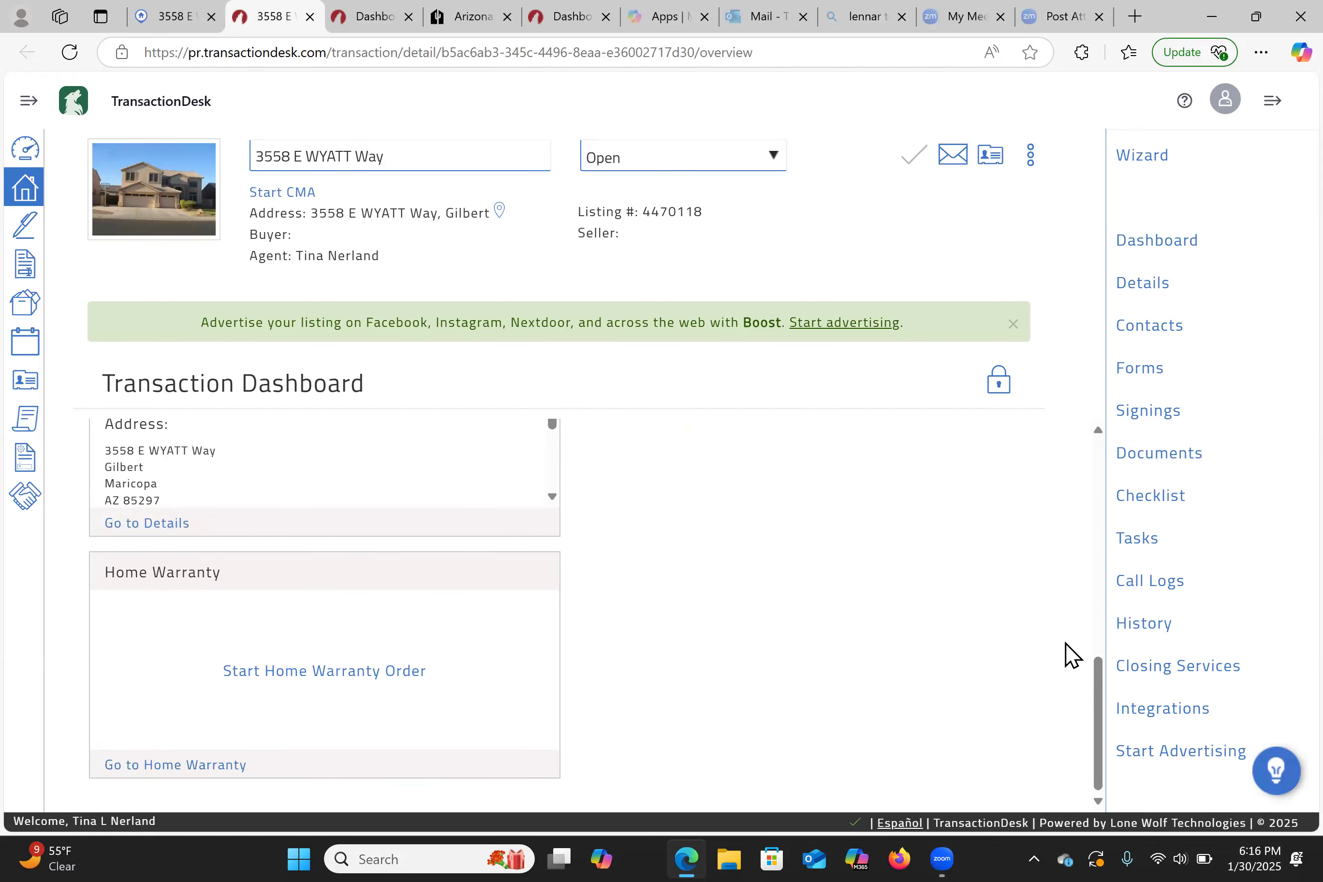
pyautogui.click(1131, 373)
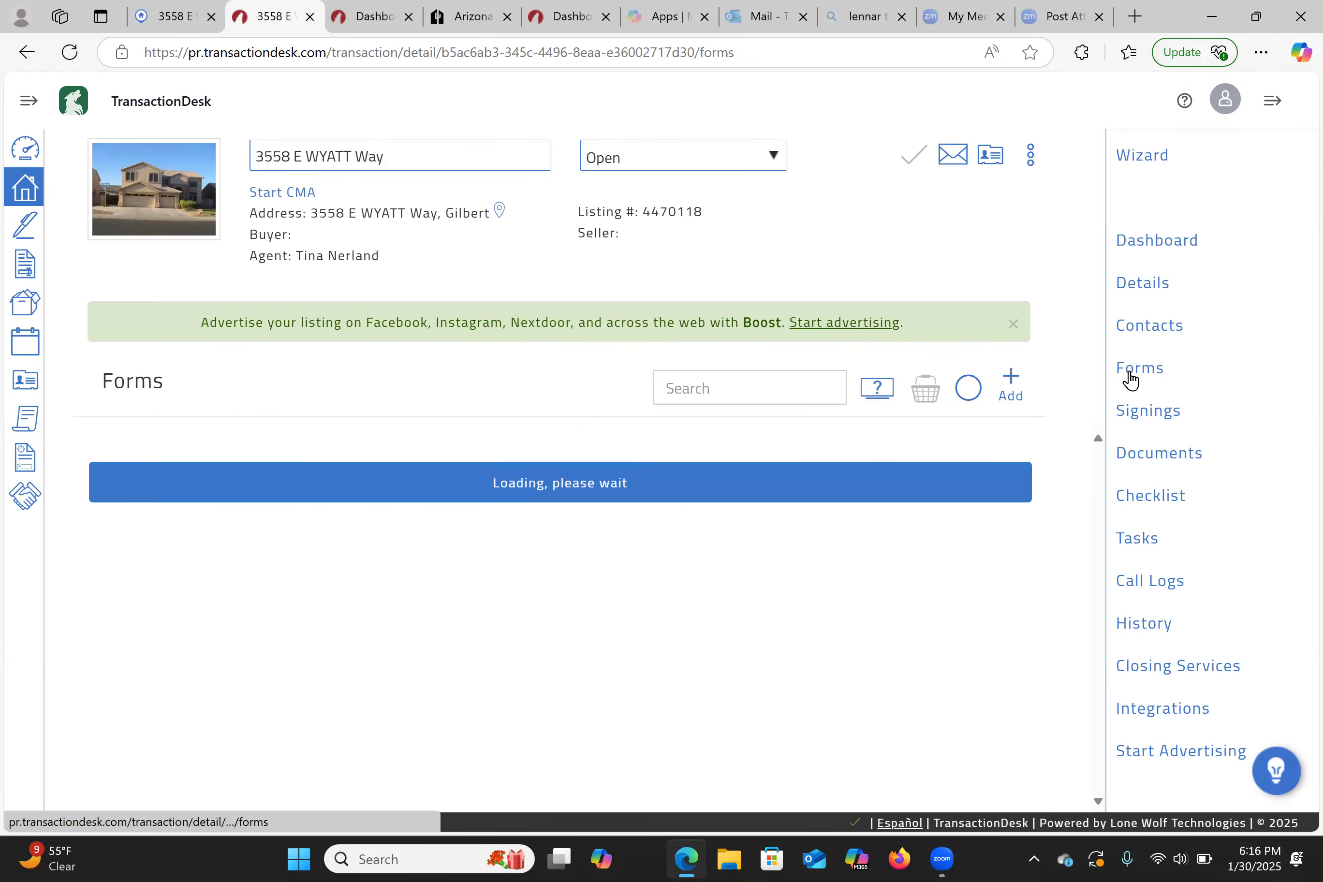
pyautogui.scroll(-5, 481, 540)
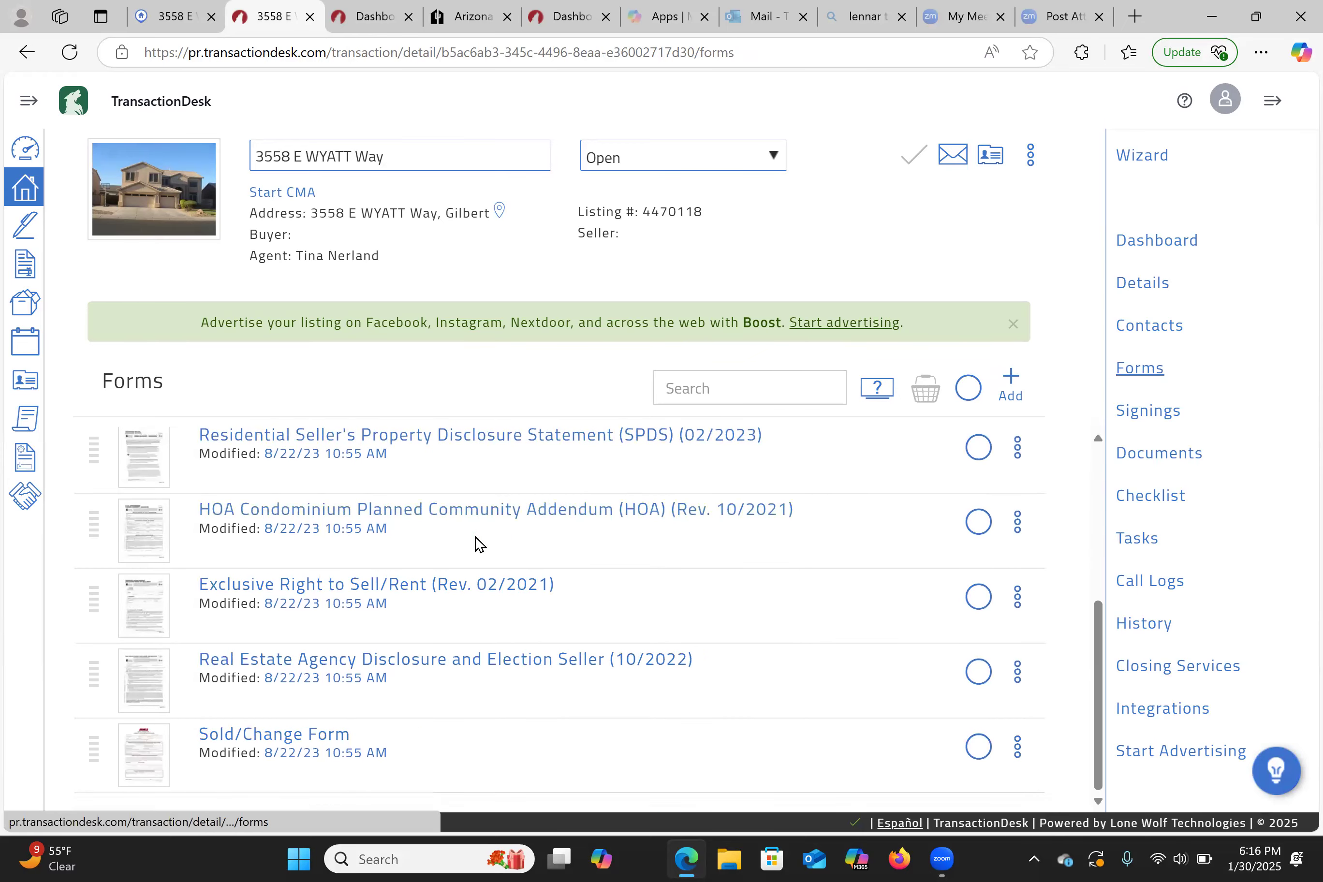
pyautogui.scroll(5, 458, 547)
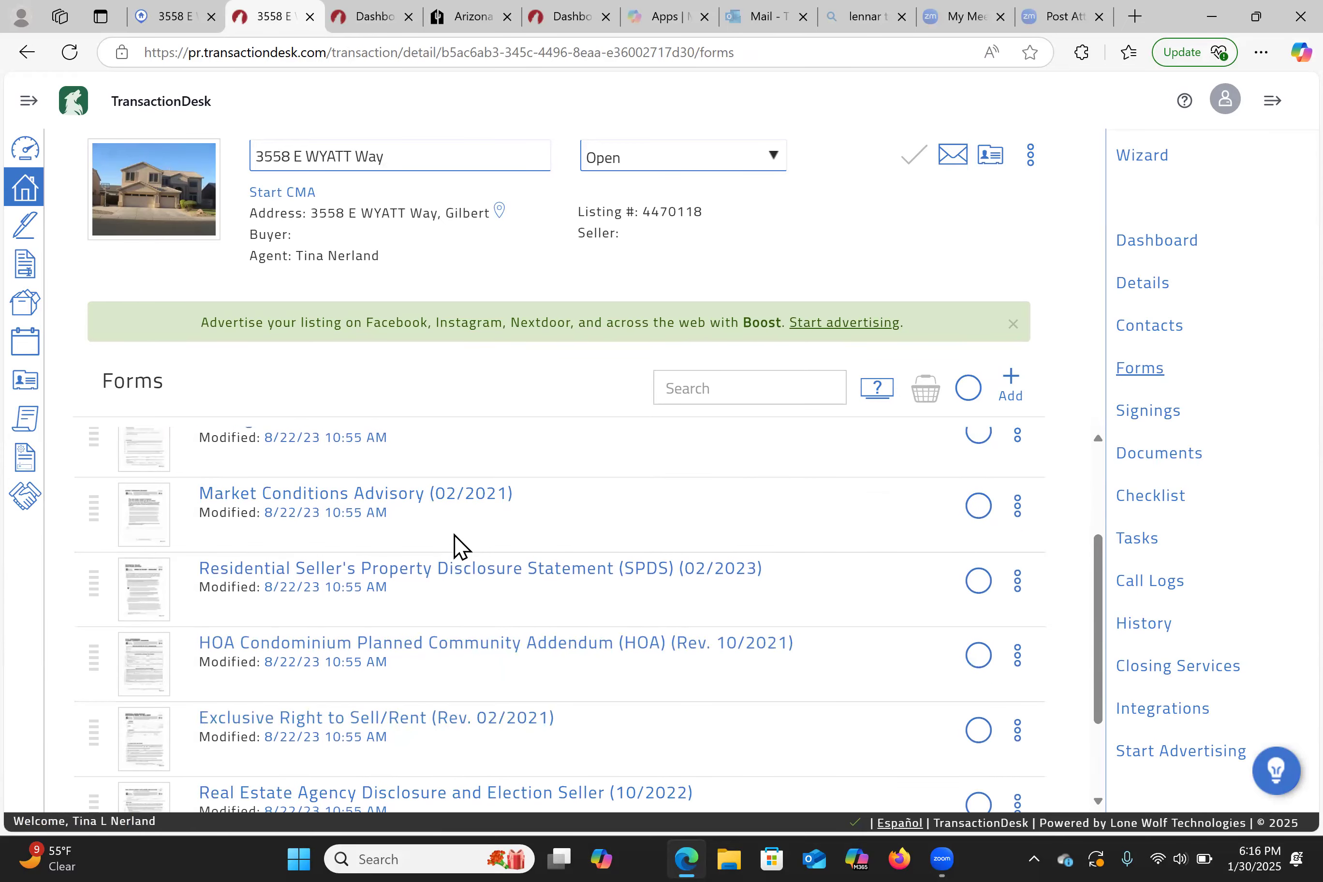
pyautogui.scroll(-3, 458, 546)
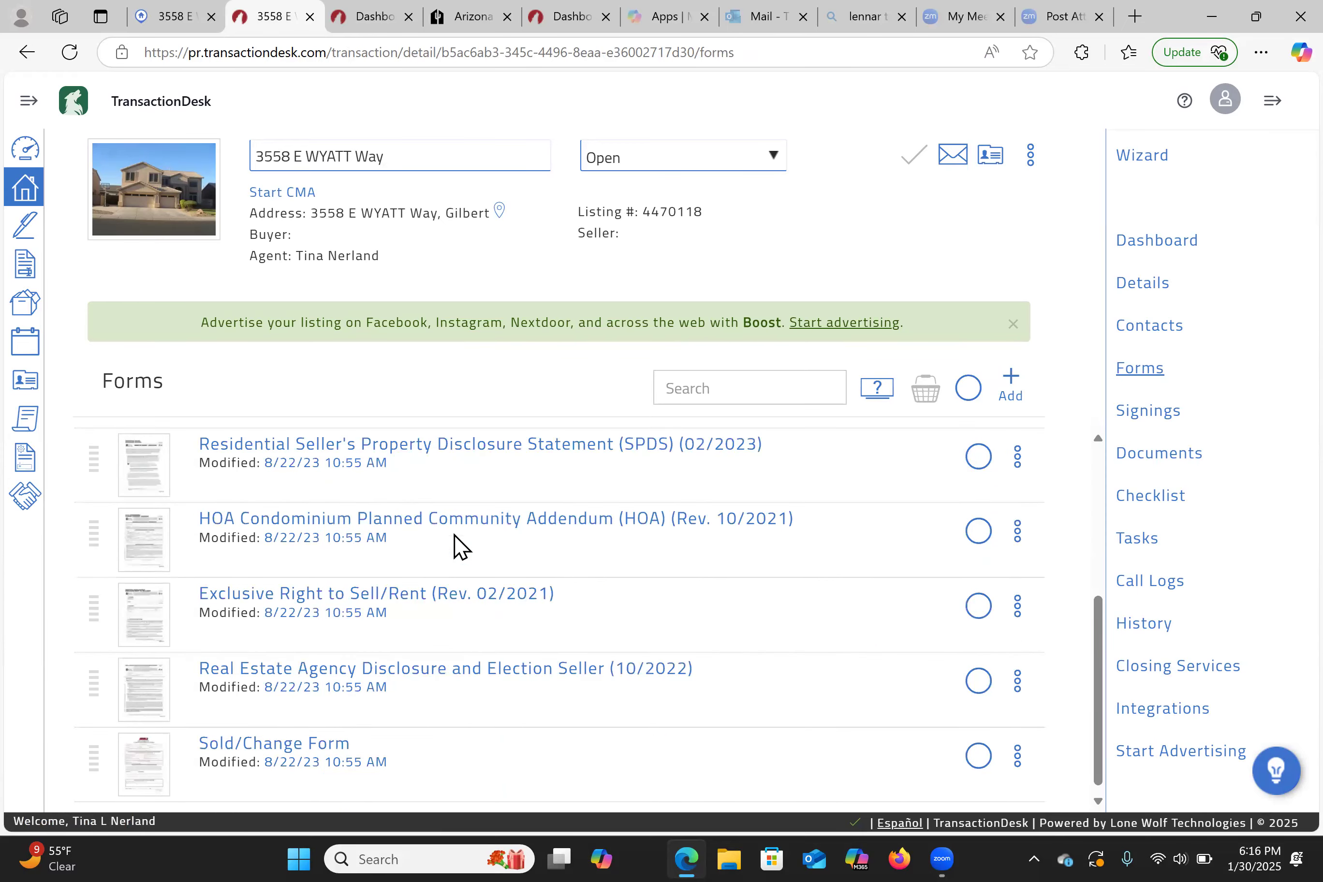
pyautogui.scroll(1, 458, 546)
pyautogui.scroll(1, 454, 542)
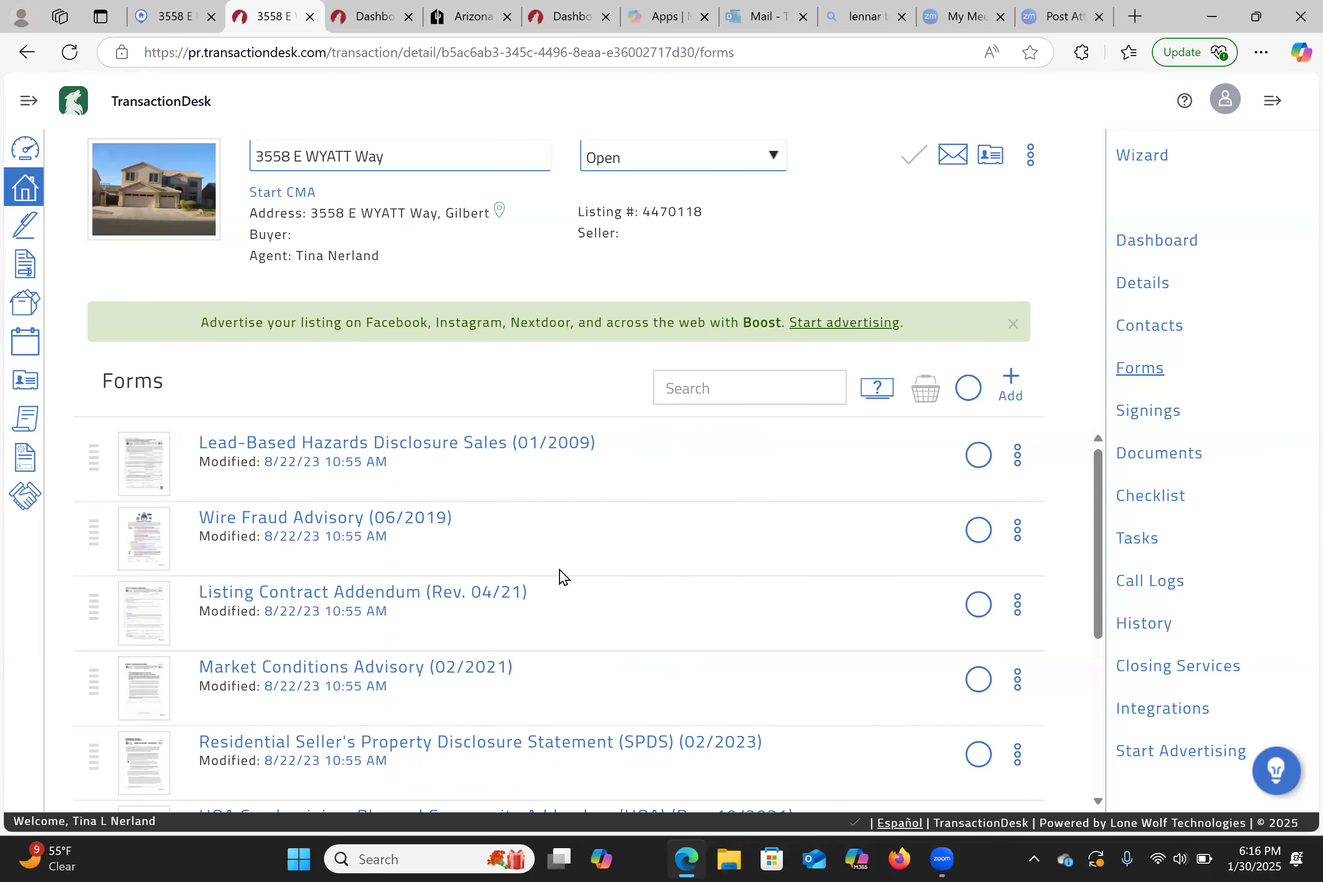
pyautogui.click(171, 16)
pyautogui.click(308, 16)
pyautogui.click(309, 16)
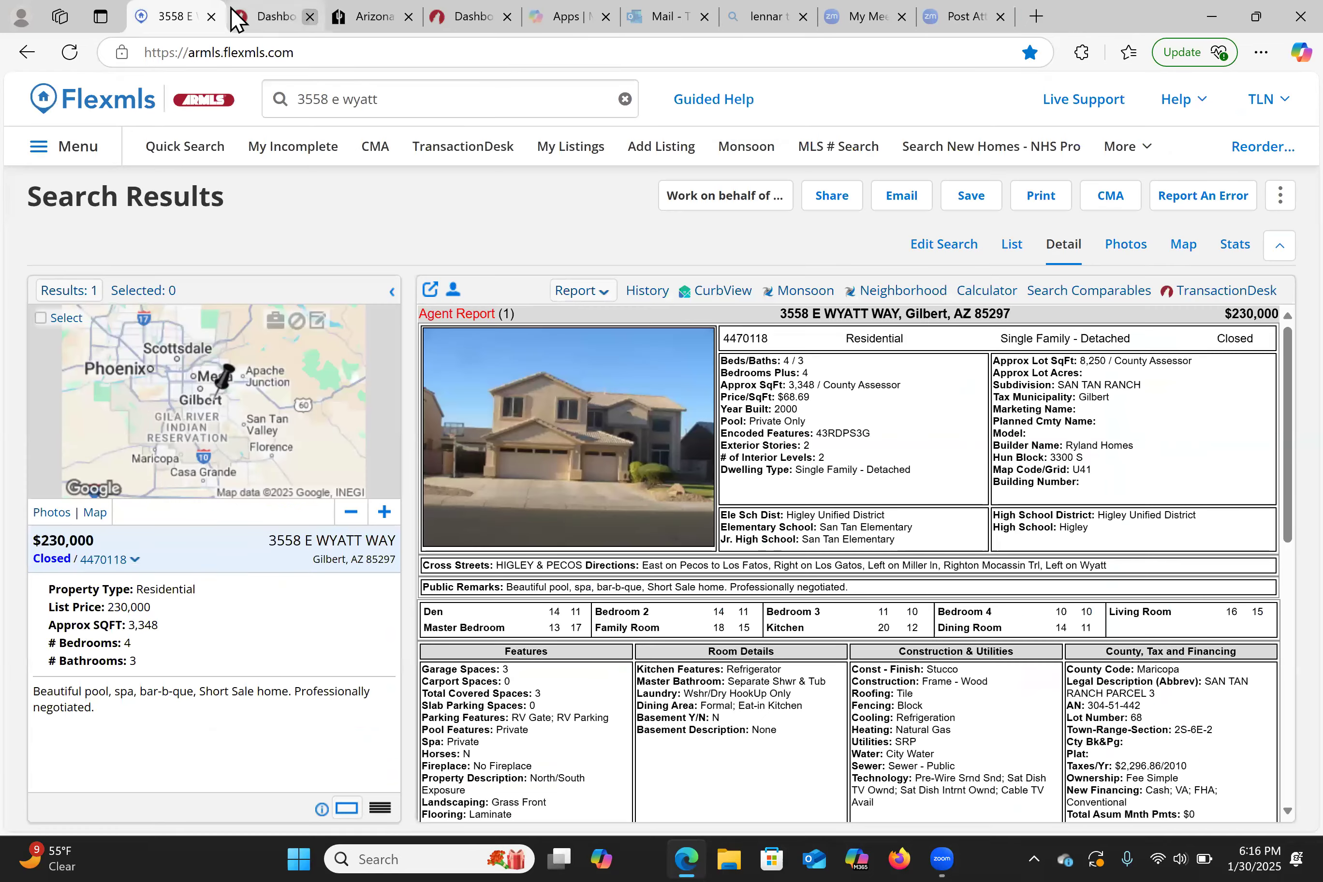
pyautogui.click(424, 101)
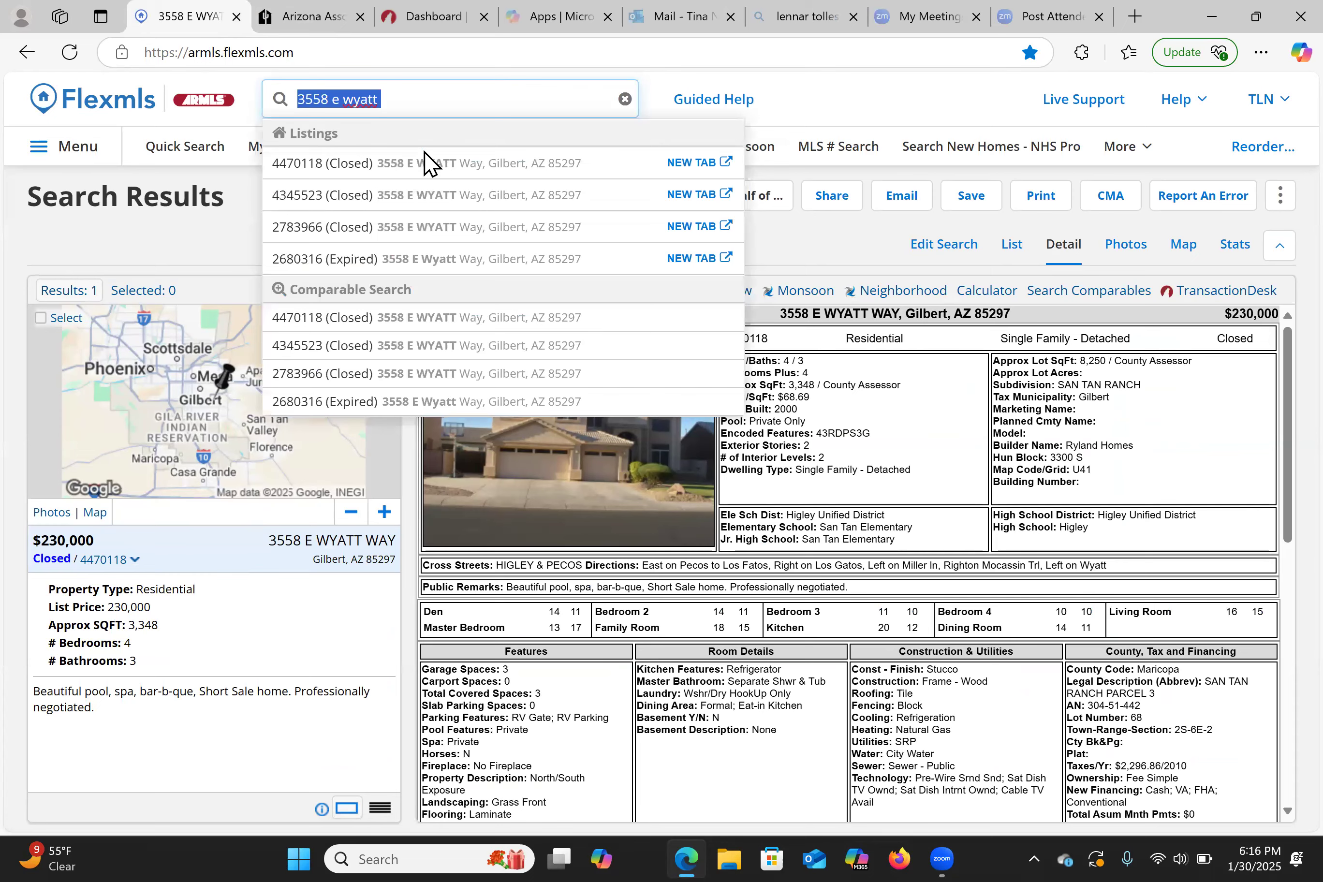
pyautogui.press('BackSpace')
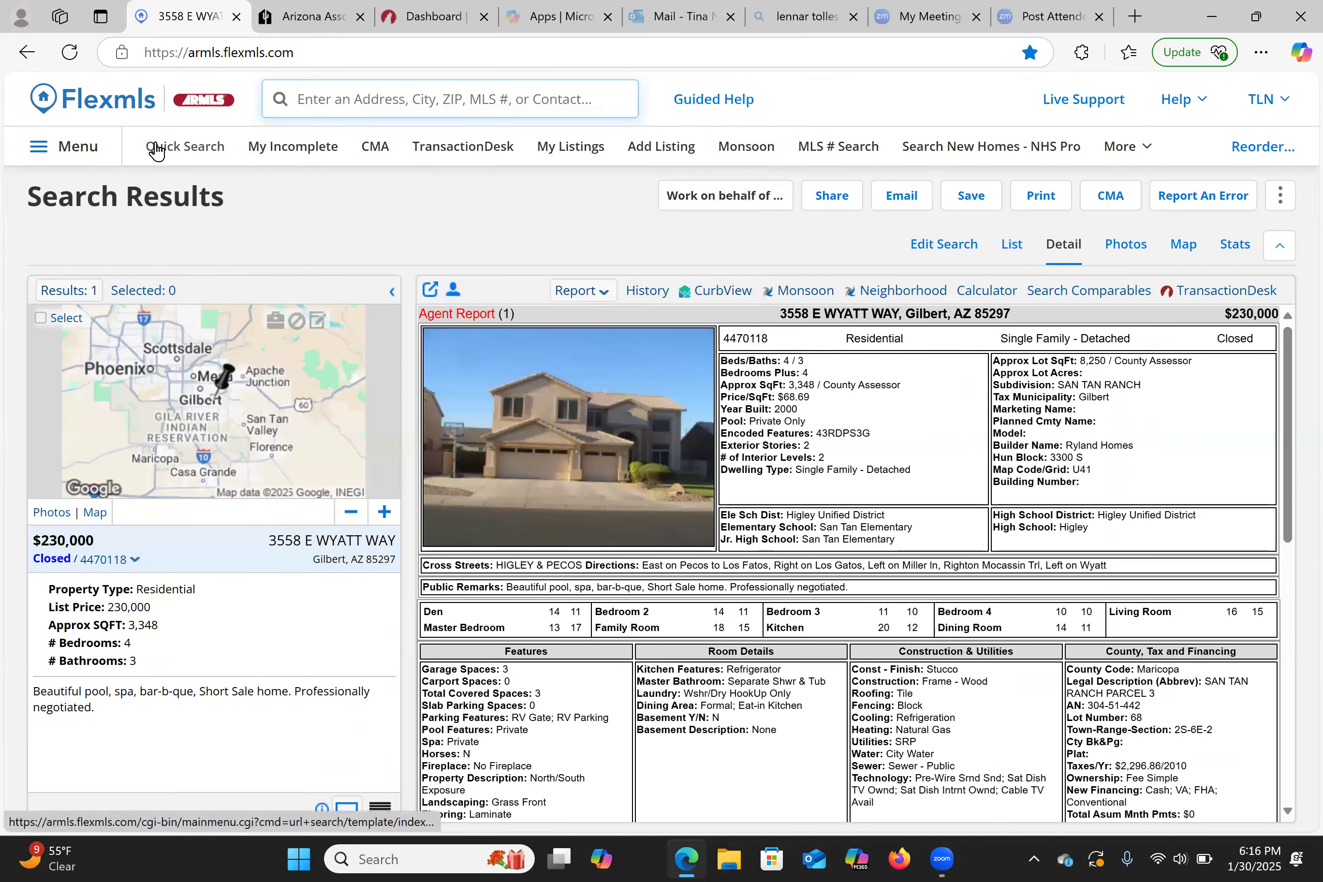
pyautogui.click(160, 152)
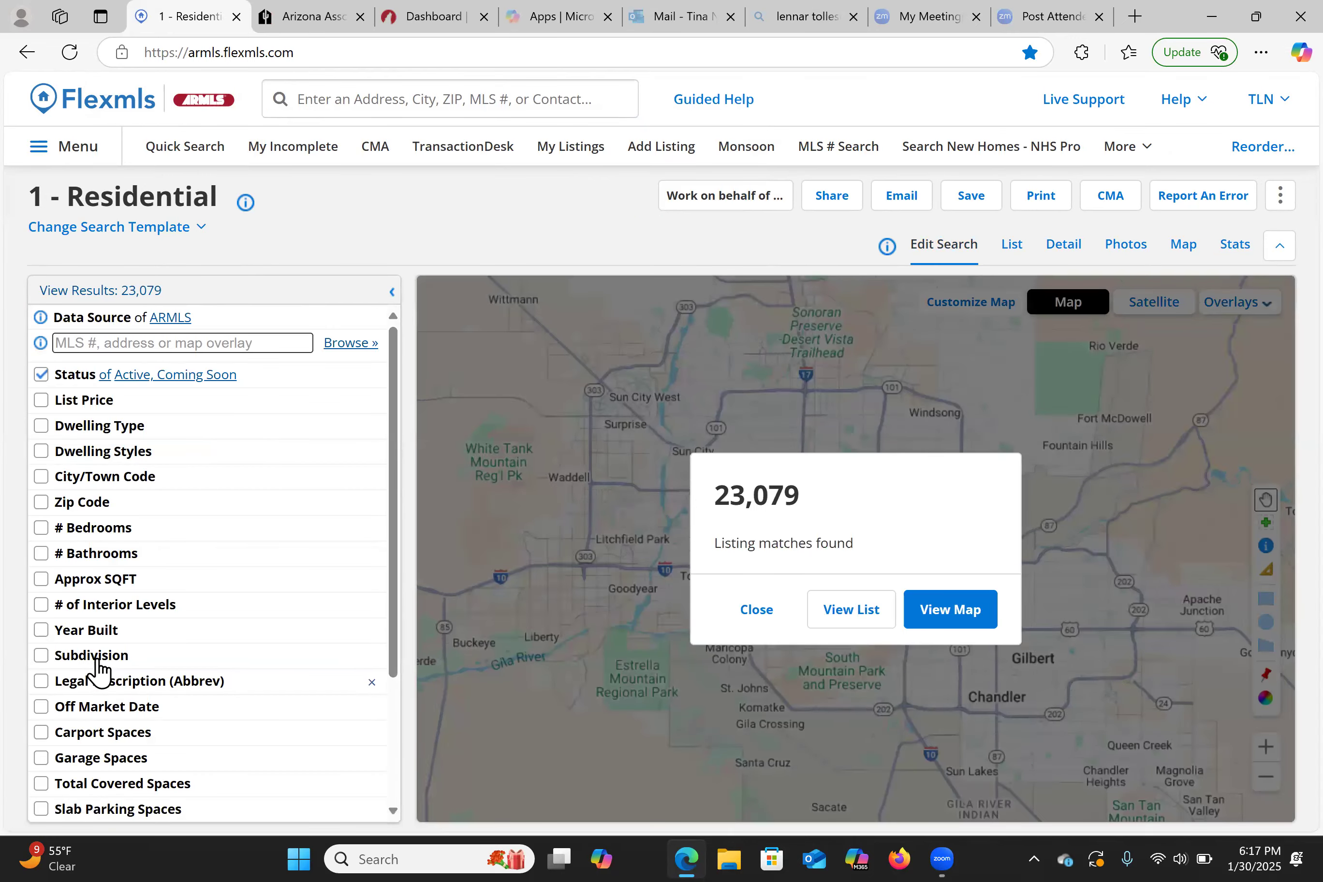
pyautogui.click(99, 657)
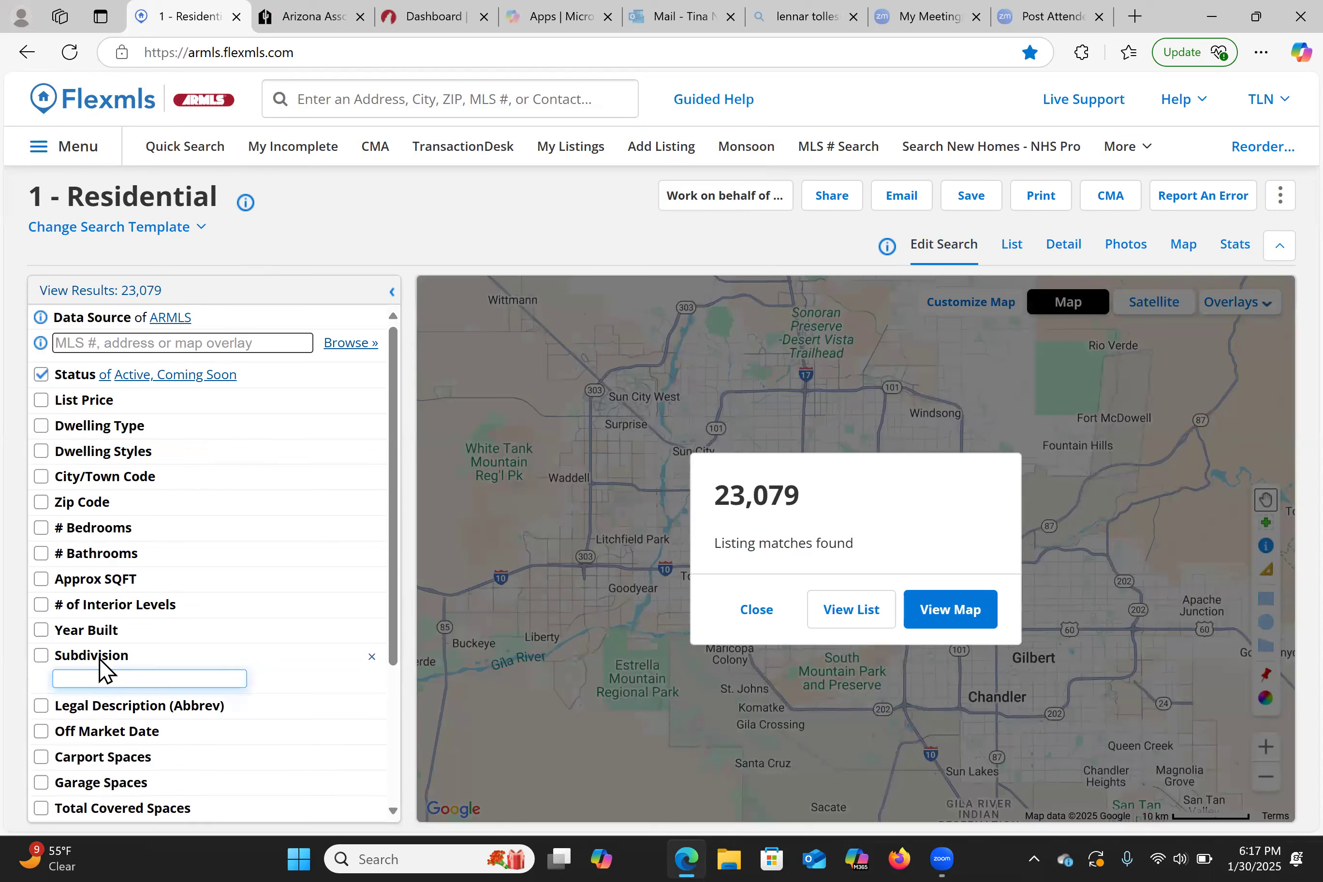
pyautogui.write('san tan')
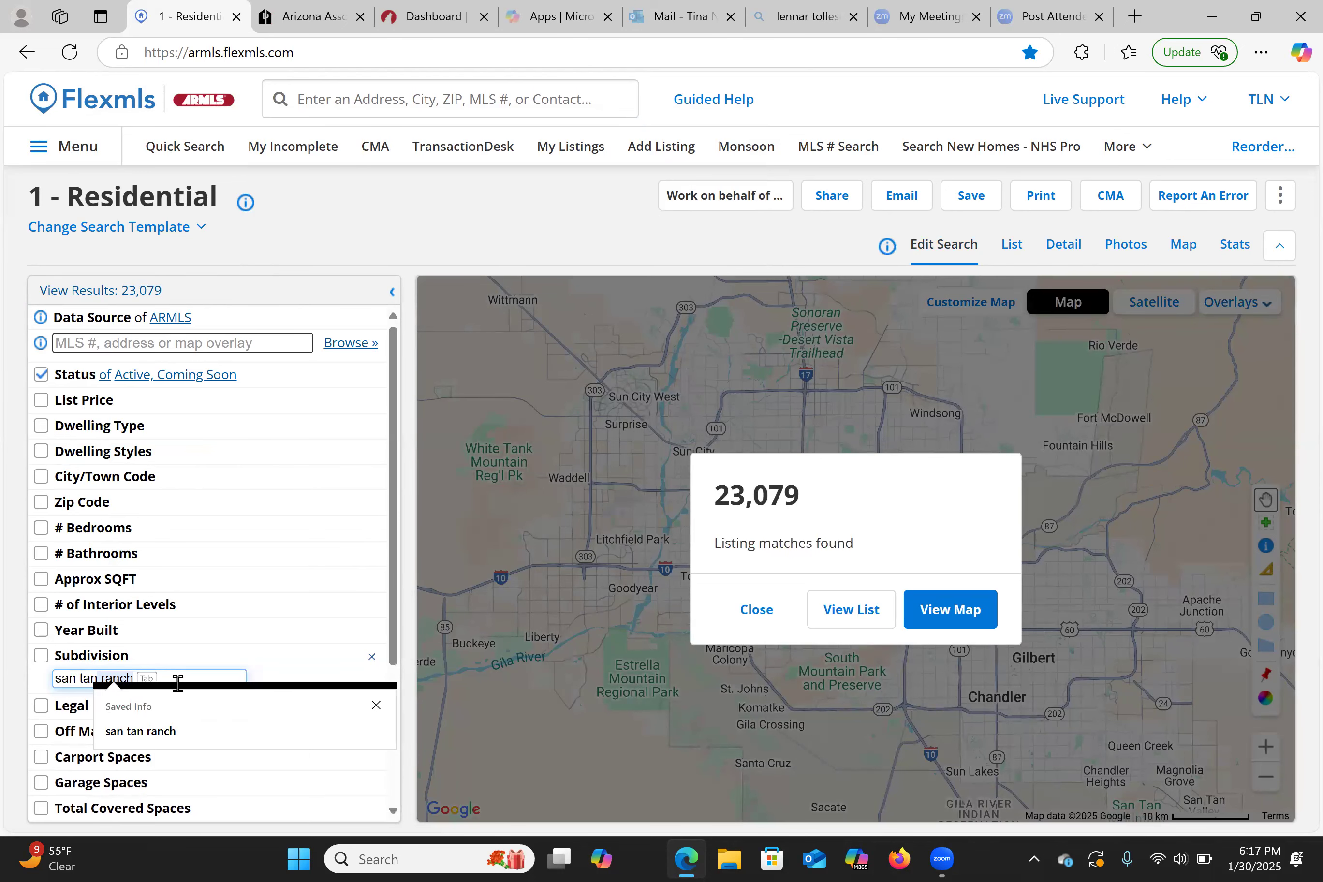
pyautogui.click(758, 609)
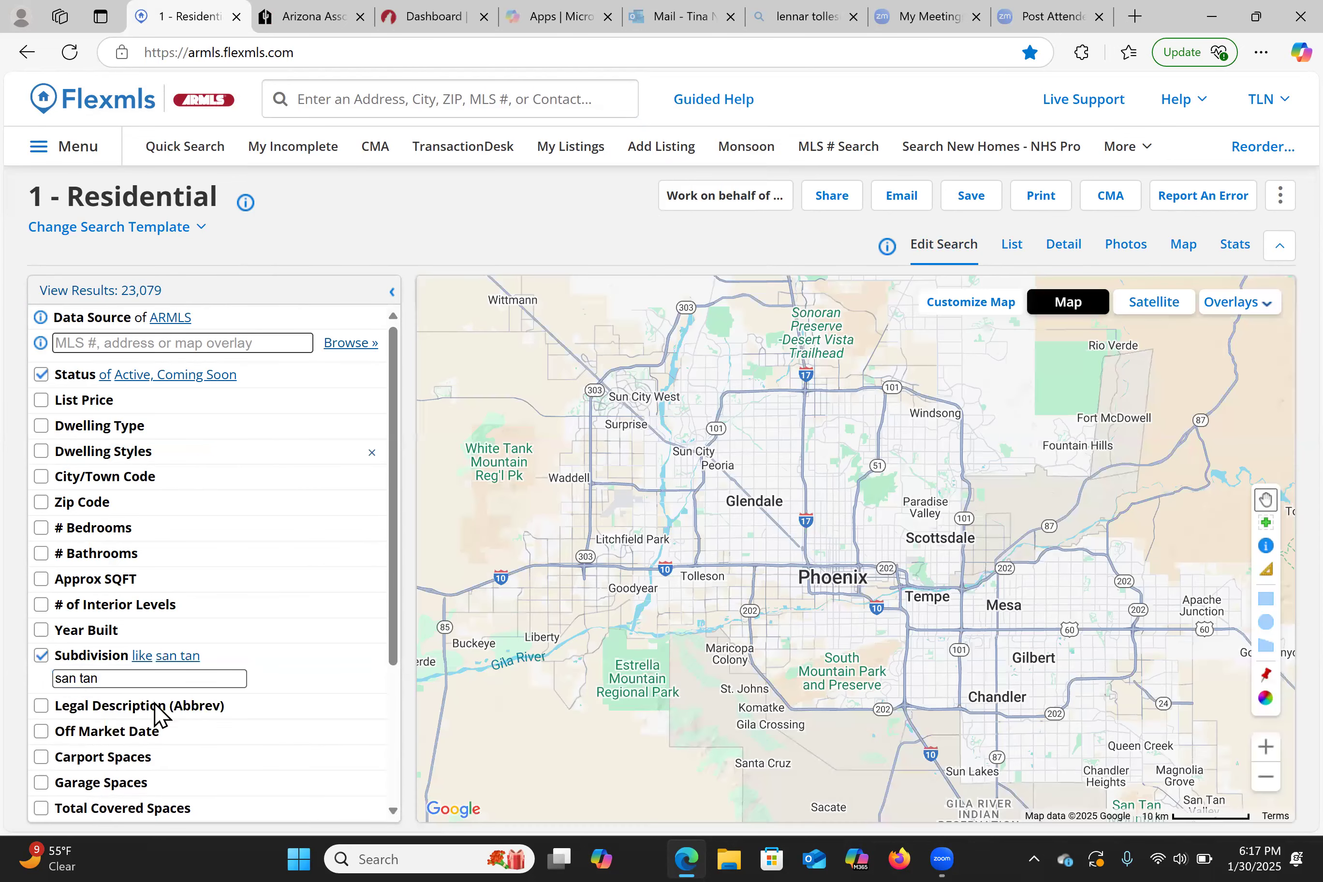
pyautogui.click(139, 677)
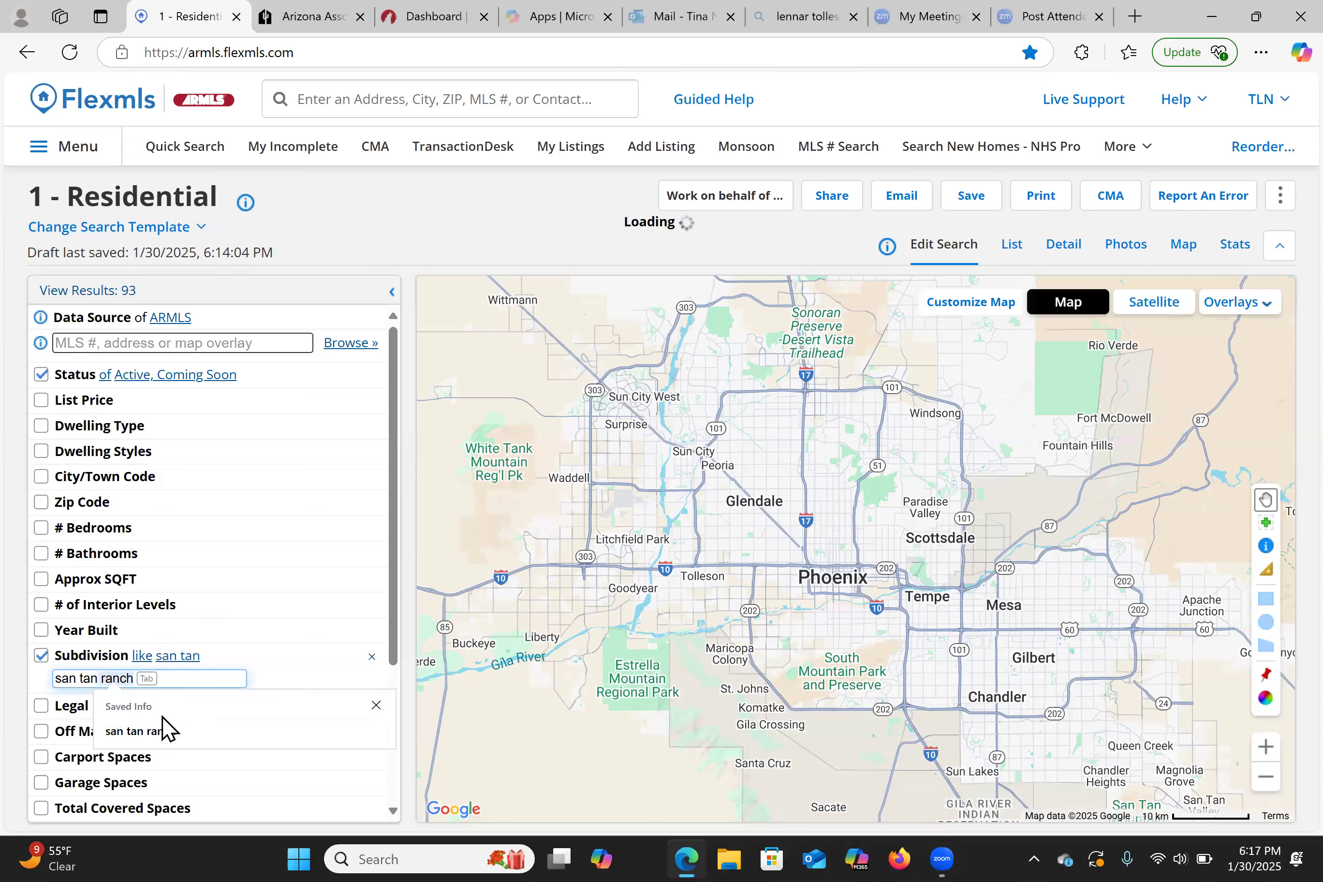
pyautogui.click(169, 733)
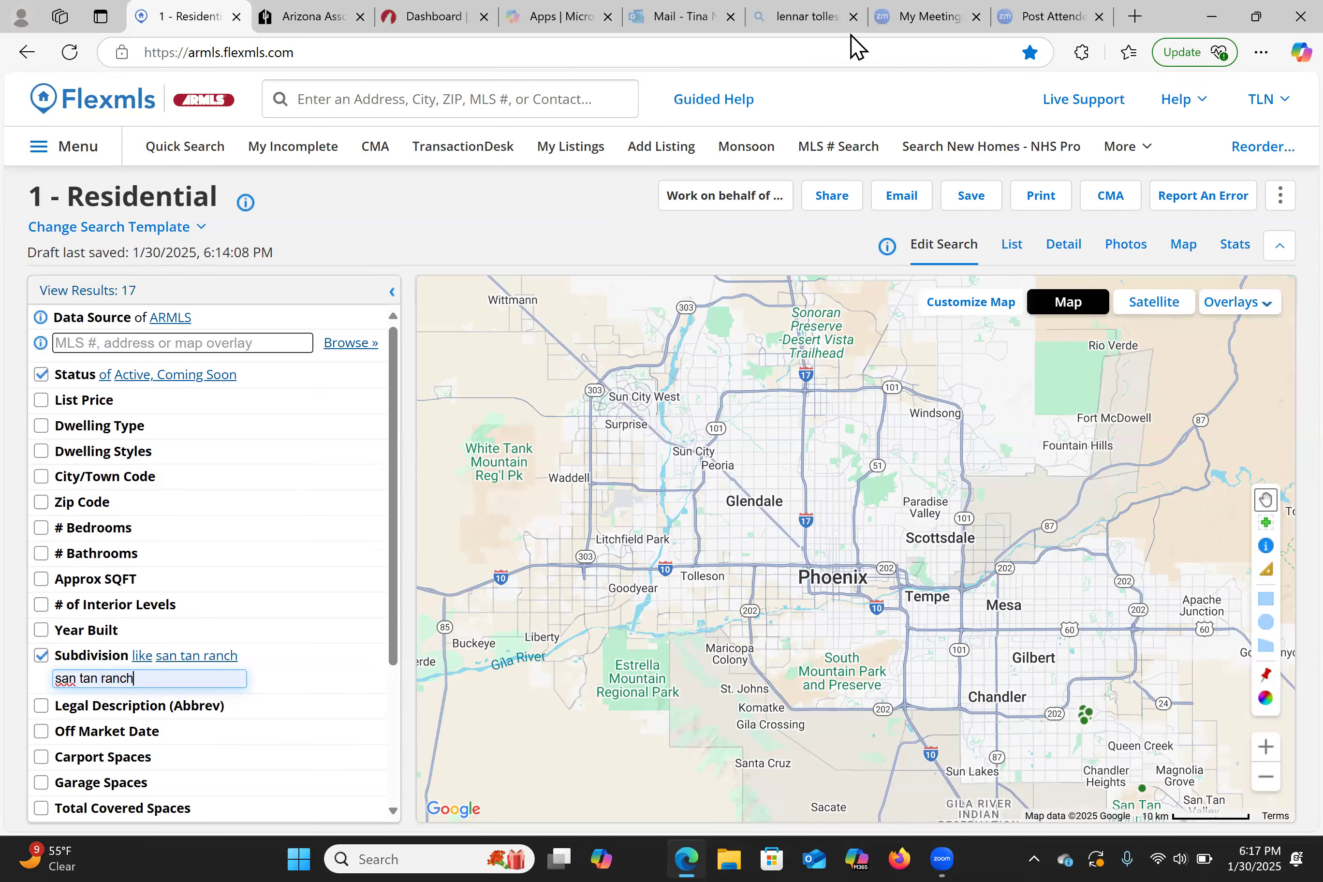
pyautogui.click(1011, 244)
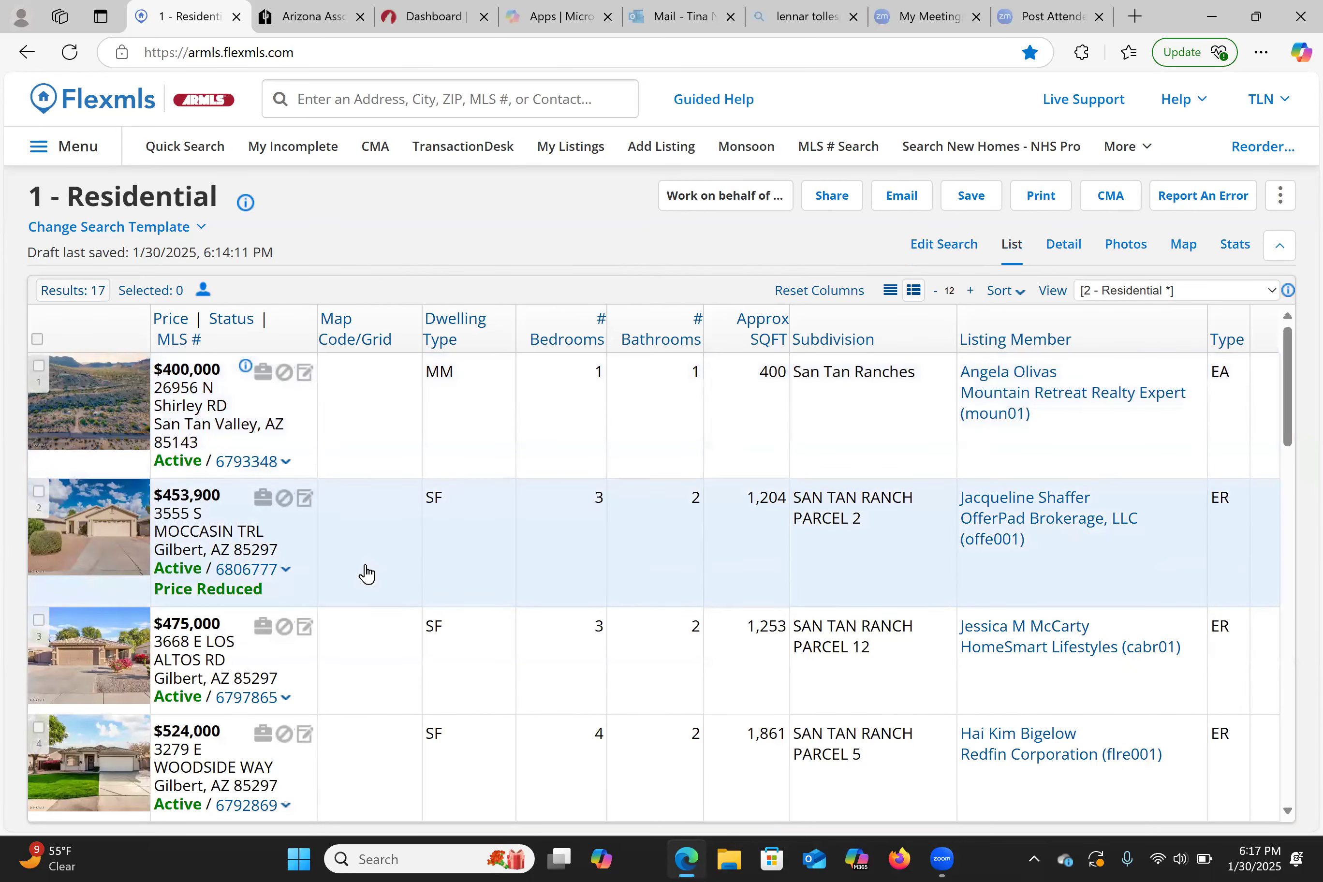
pyautogui.click(937, 252)
pyautogui.click(1062, 246)
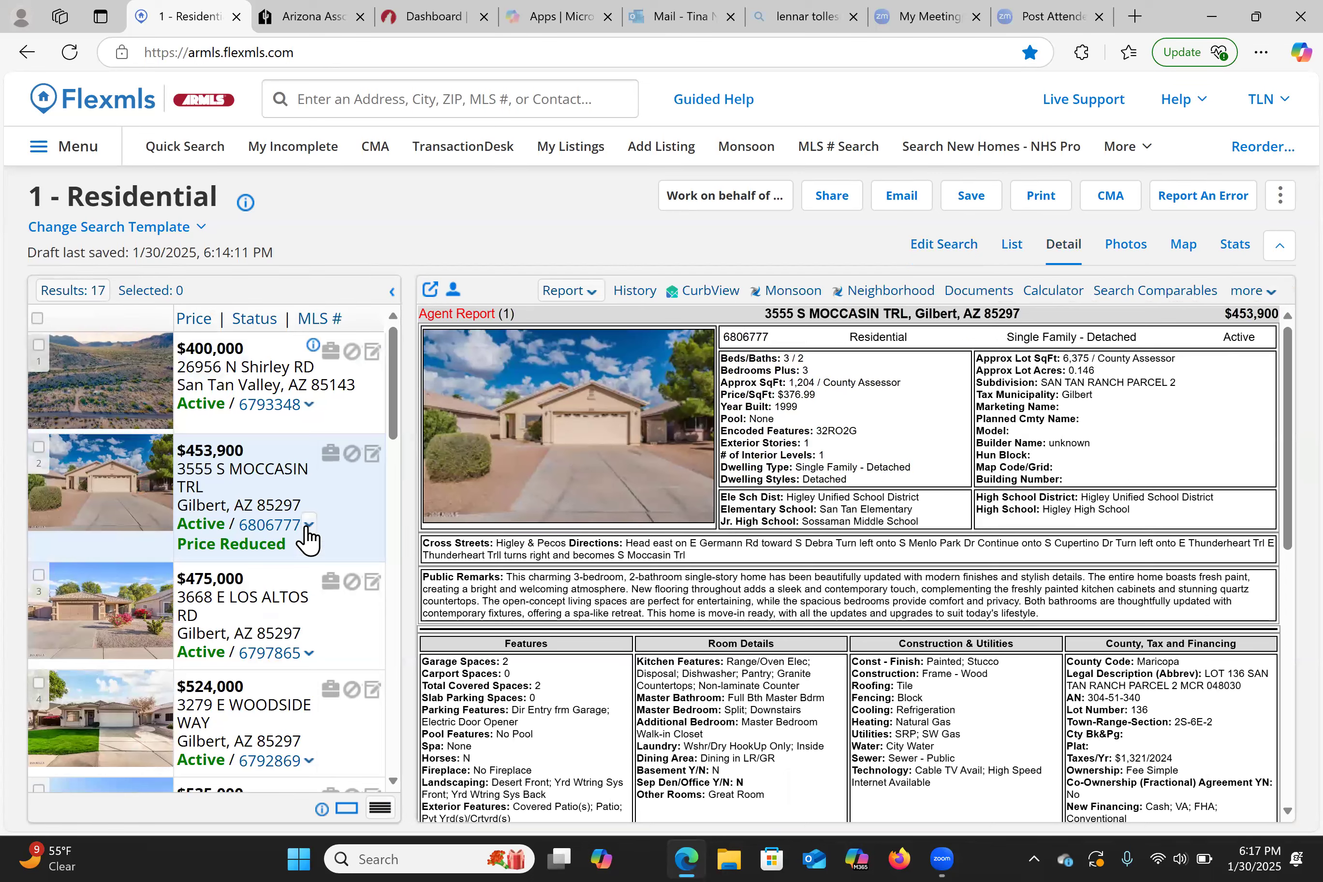
pyautogui.click(450, 99)
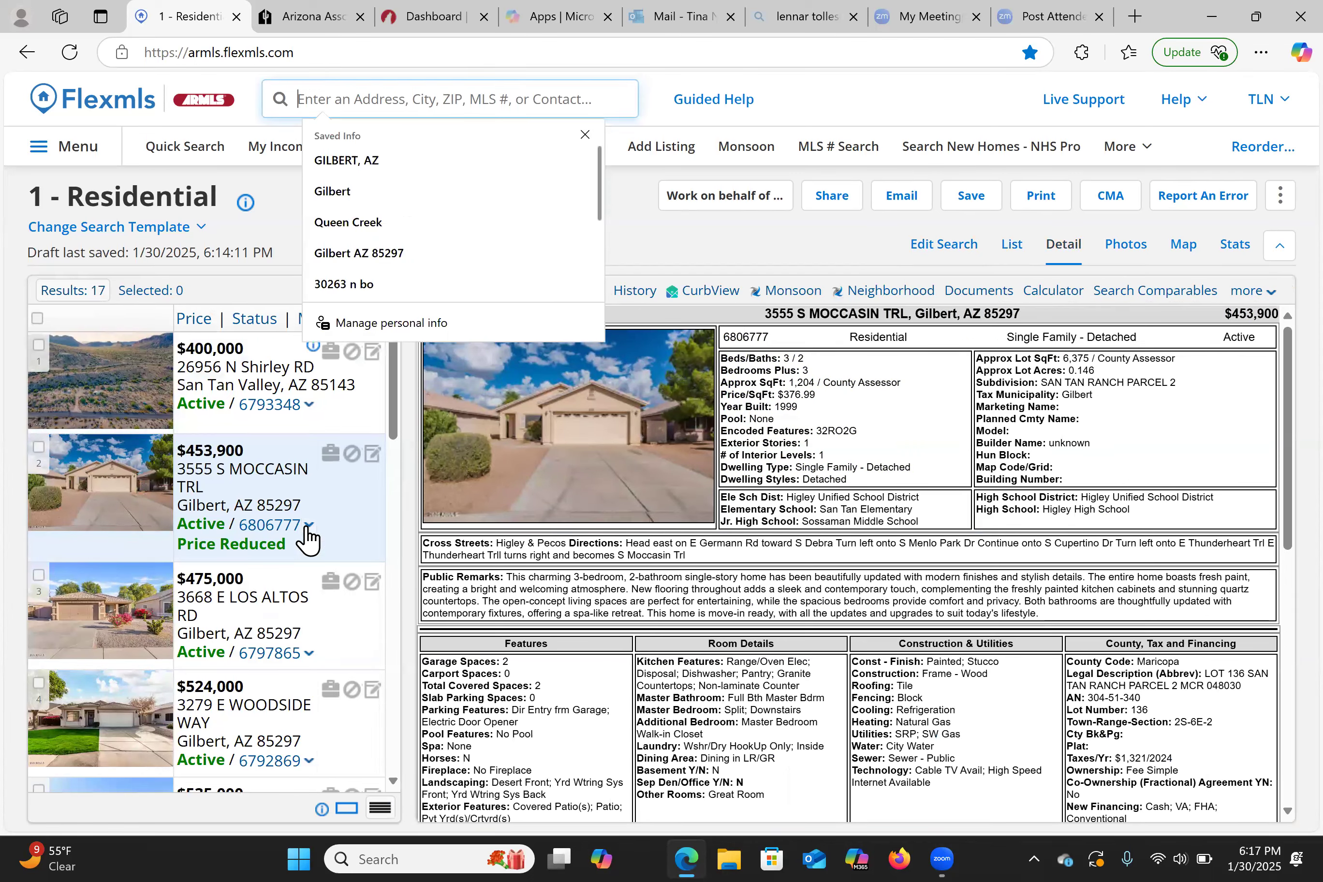
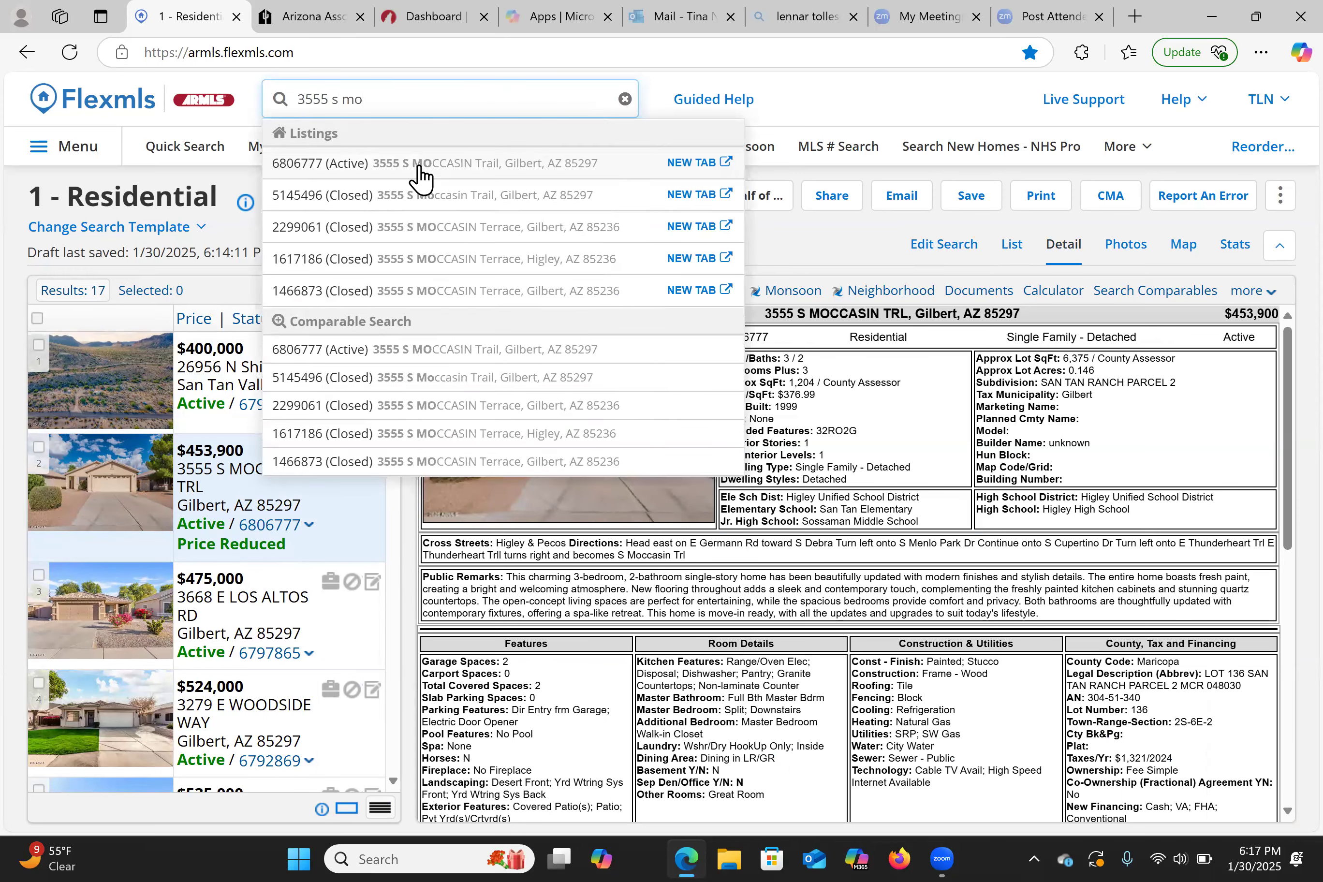
pyautogui.click(419, 165)
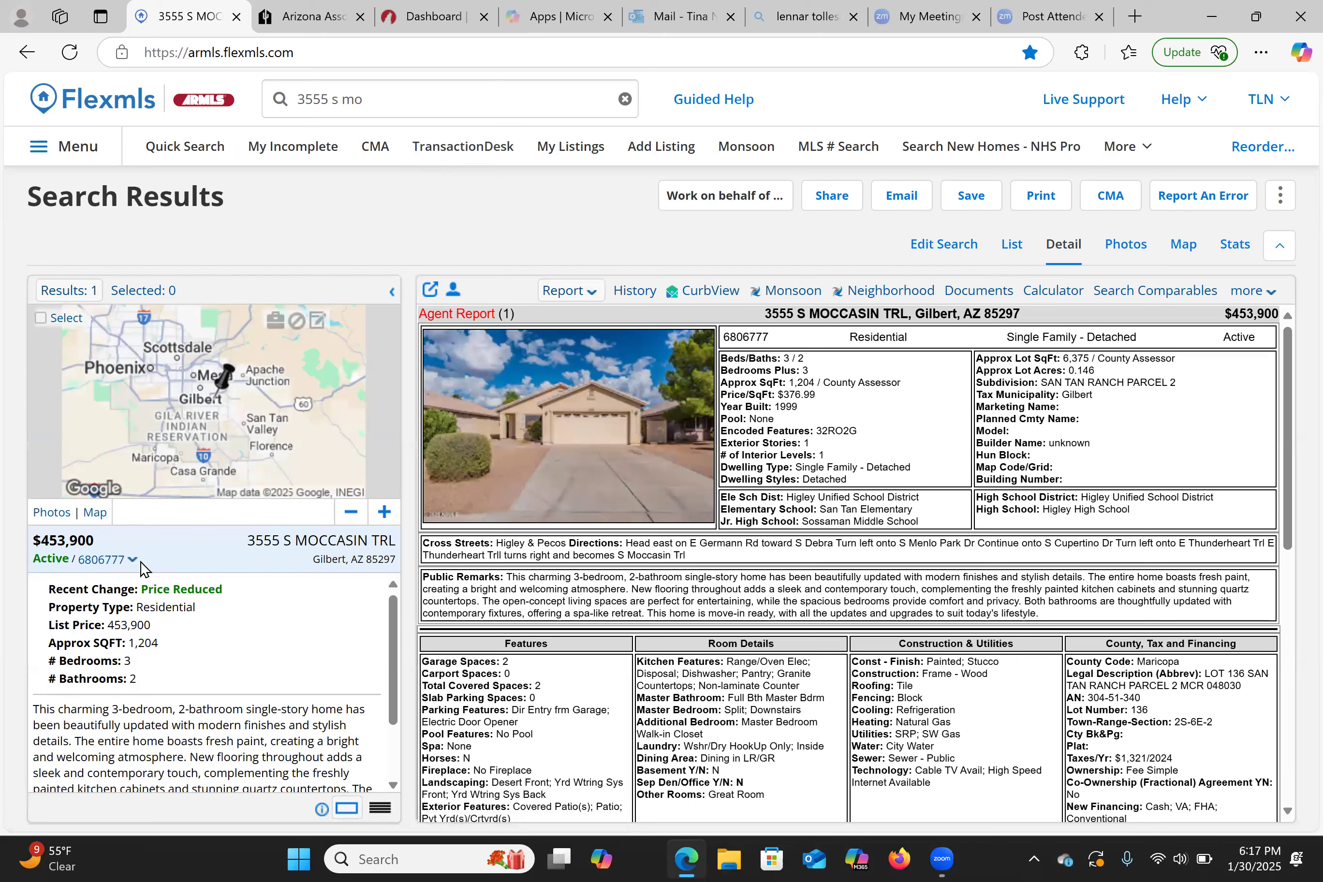
pyautogui.click(131, 560)
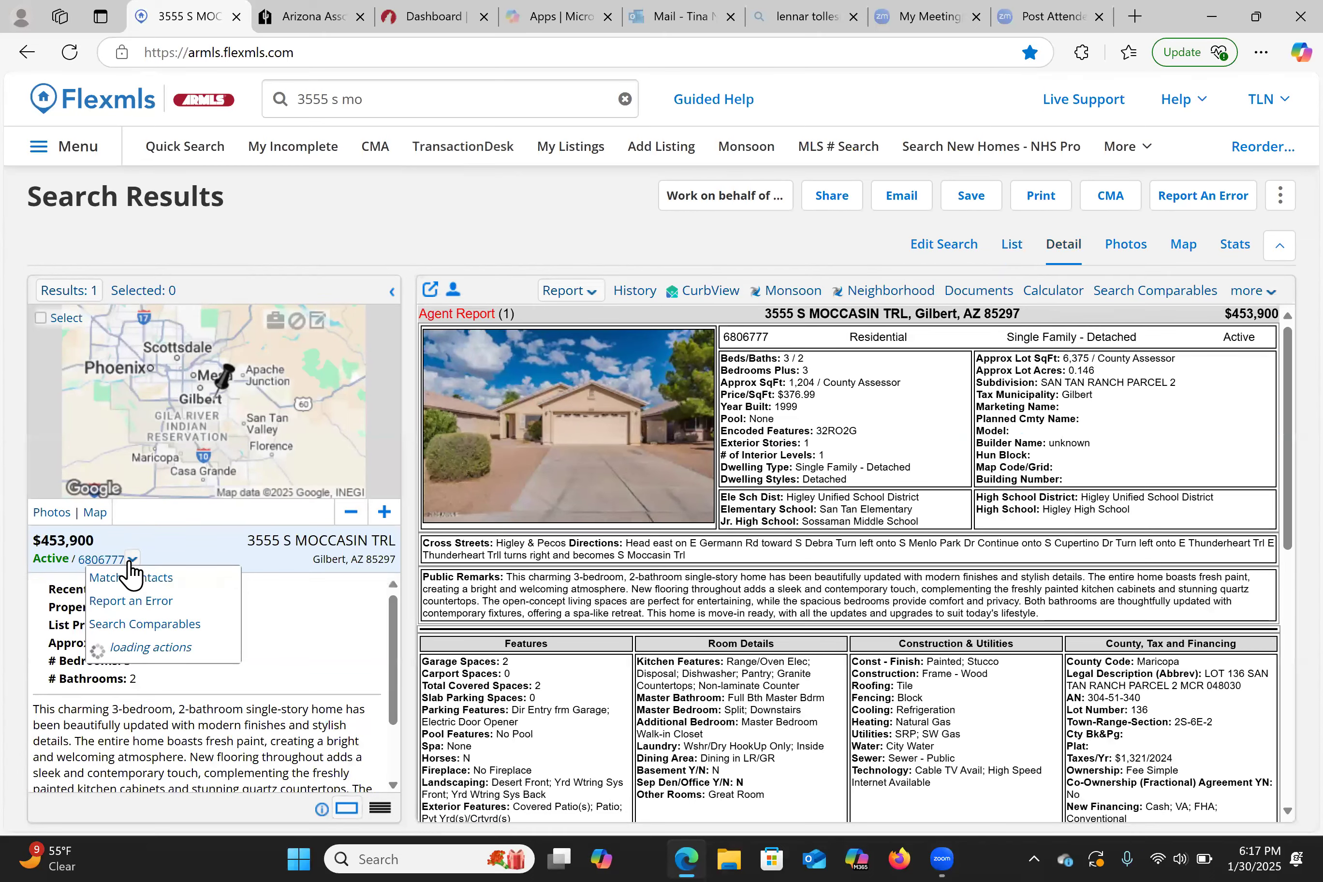
pyautogui.click(138, 654)
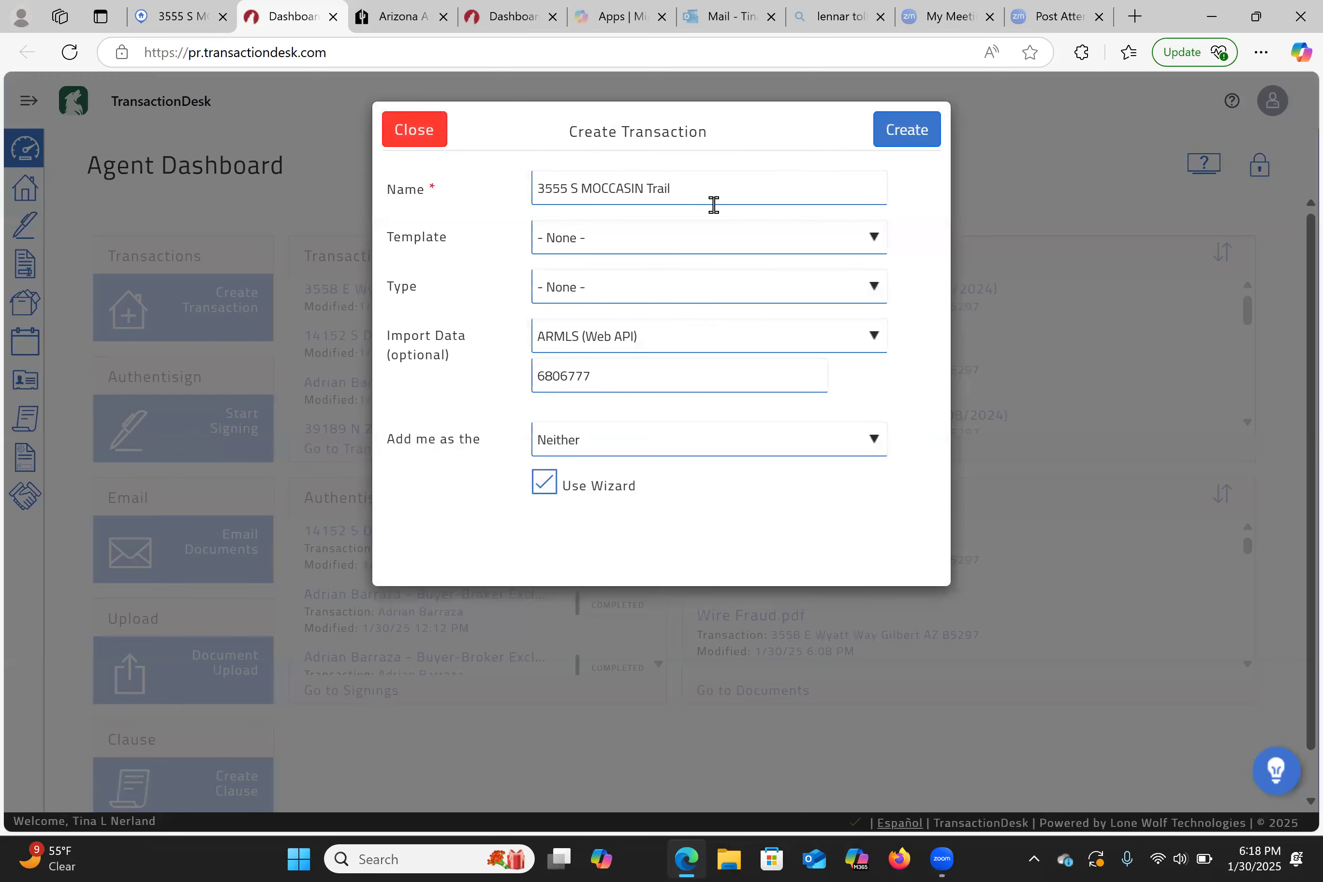
# - Create the transaction with Gilbert AZ 85297 in the name, template Working with a Buyer/Purchase, role Neither, wizard off
pyautogui.click(718, 196)
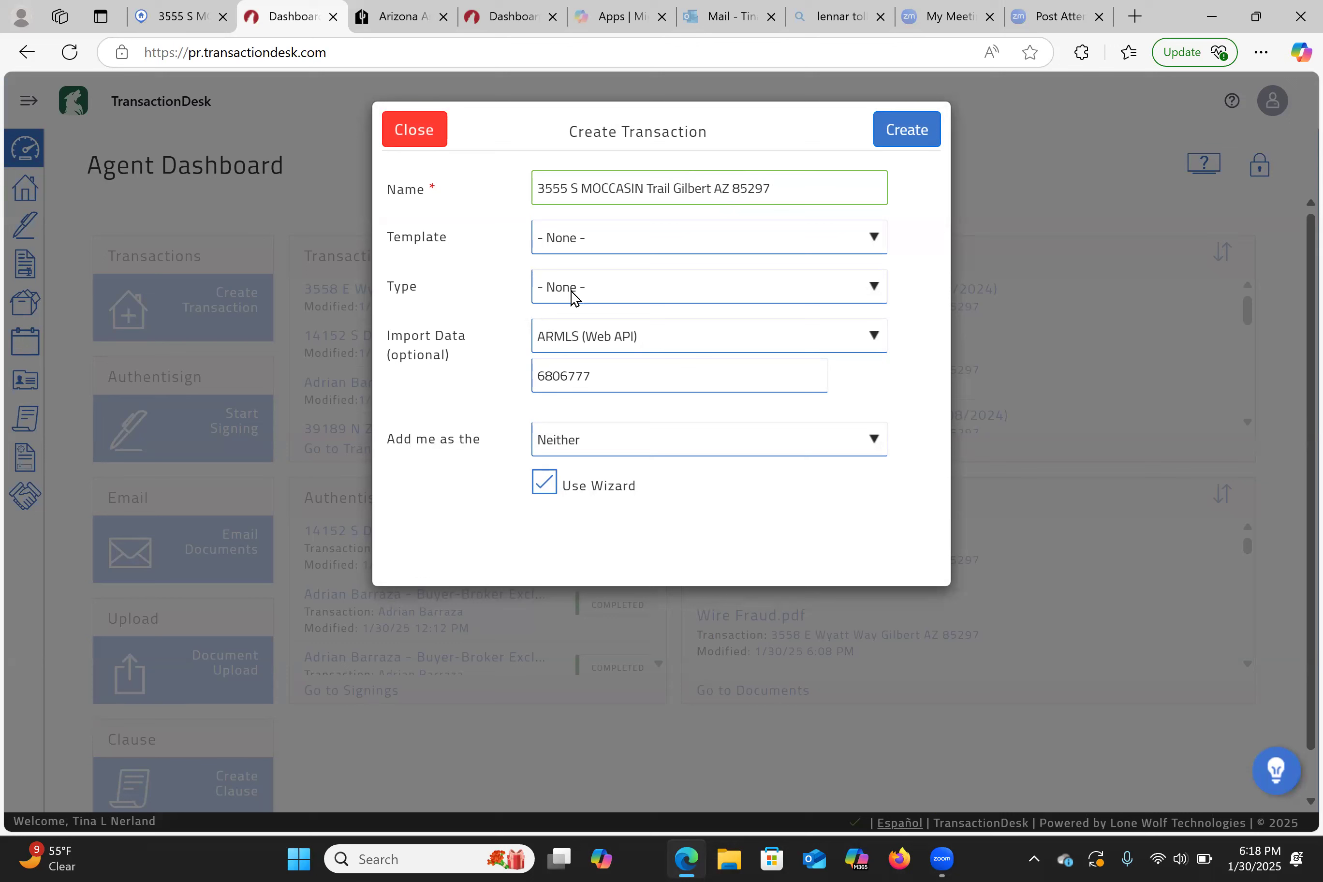
pyautogui.click(589, 244)
pyautogui.click(599, 454)
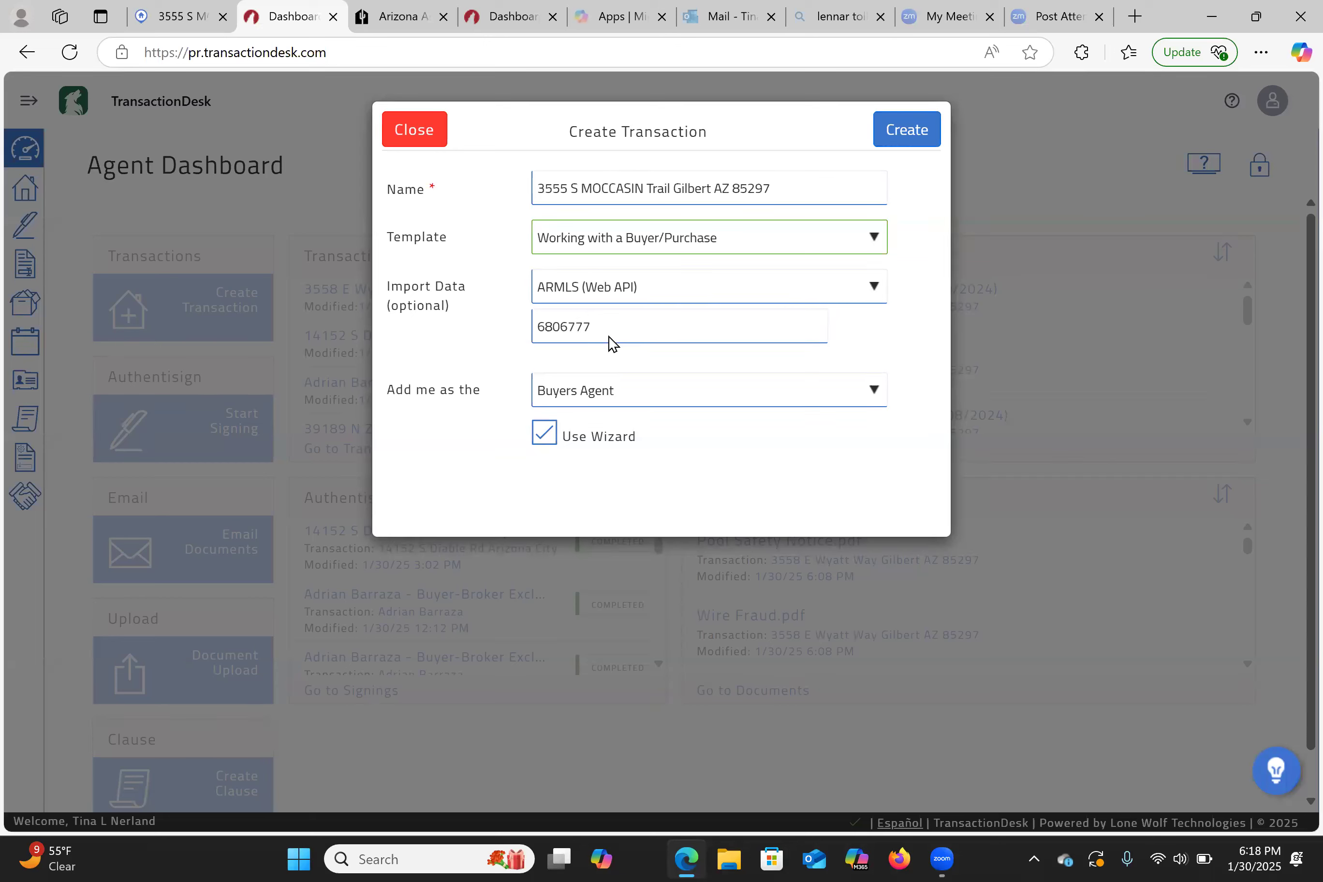
pyautogui.click(561, 395)
pyautogui.click(561, 477)
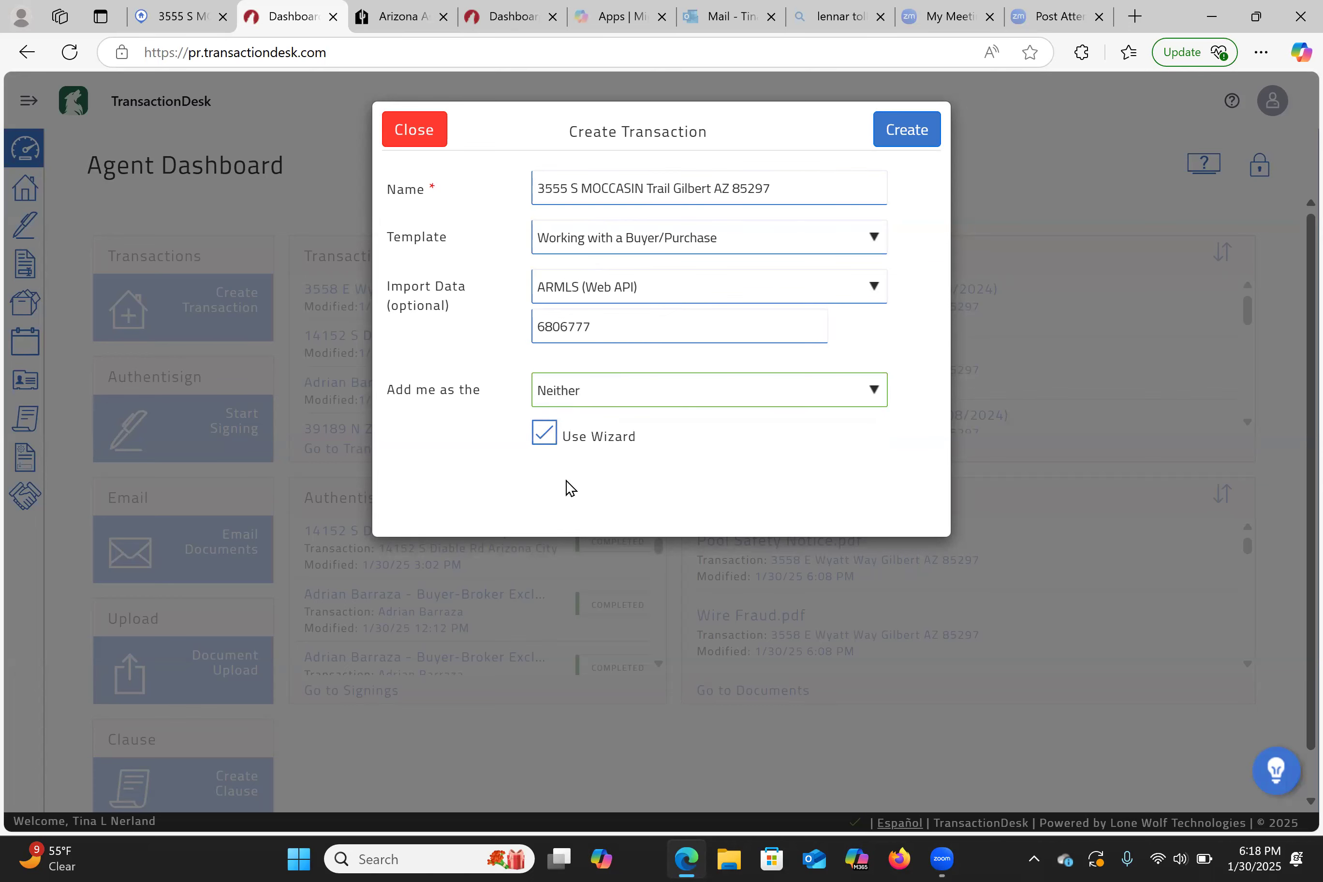
pyautogui.rightClick(542, 433)
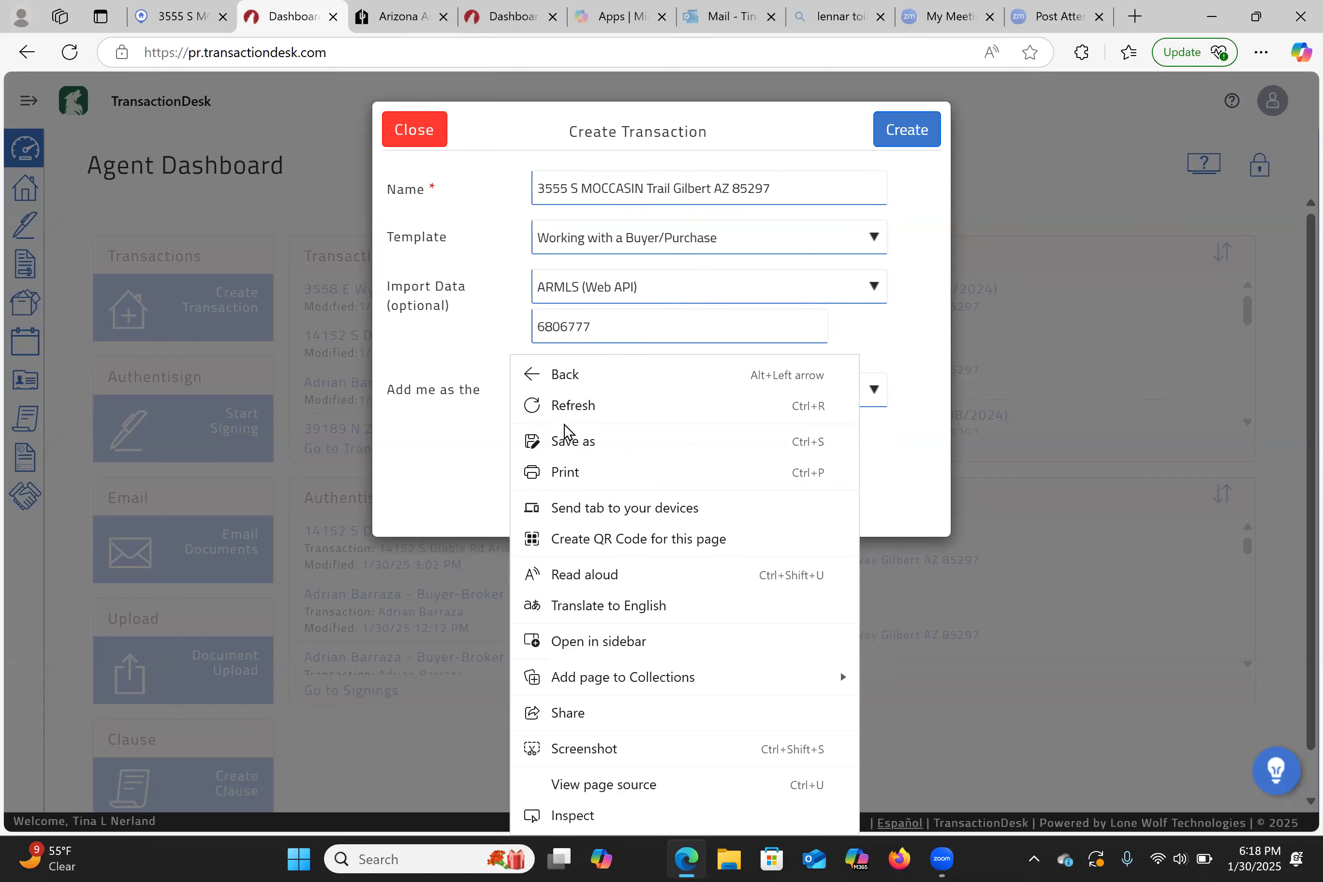
pyautogui.click(407, 481)
pyautogui.click(546, 432)
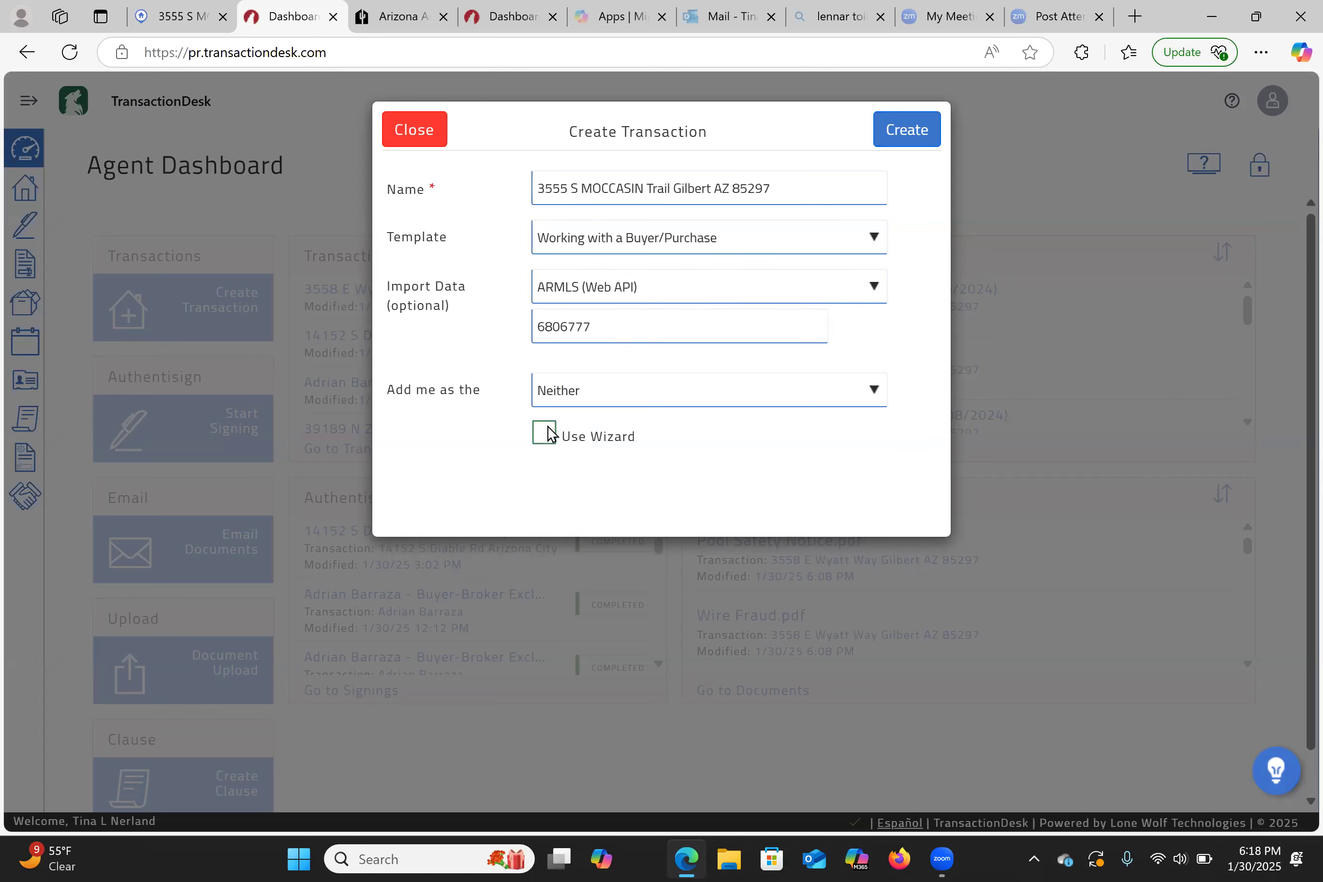
pyautogui.click(906, 129)
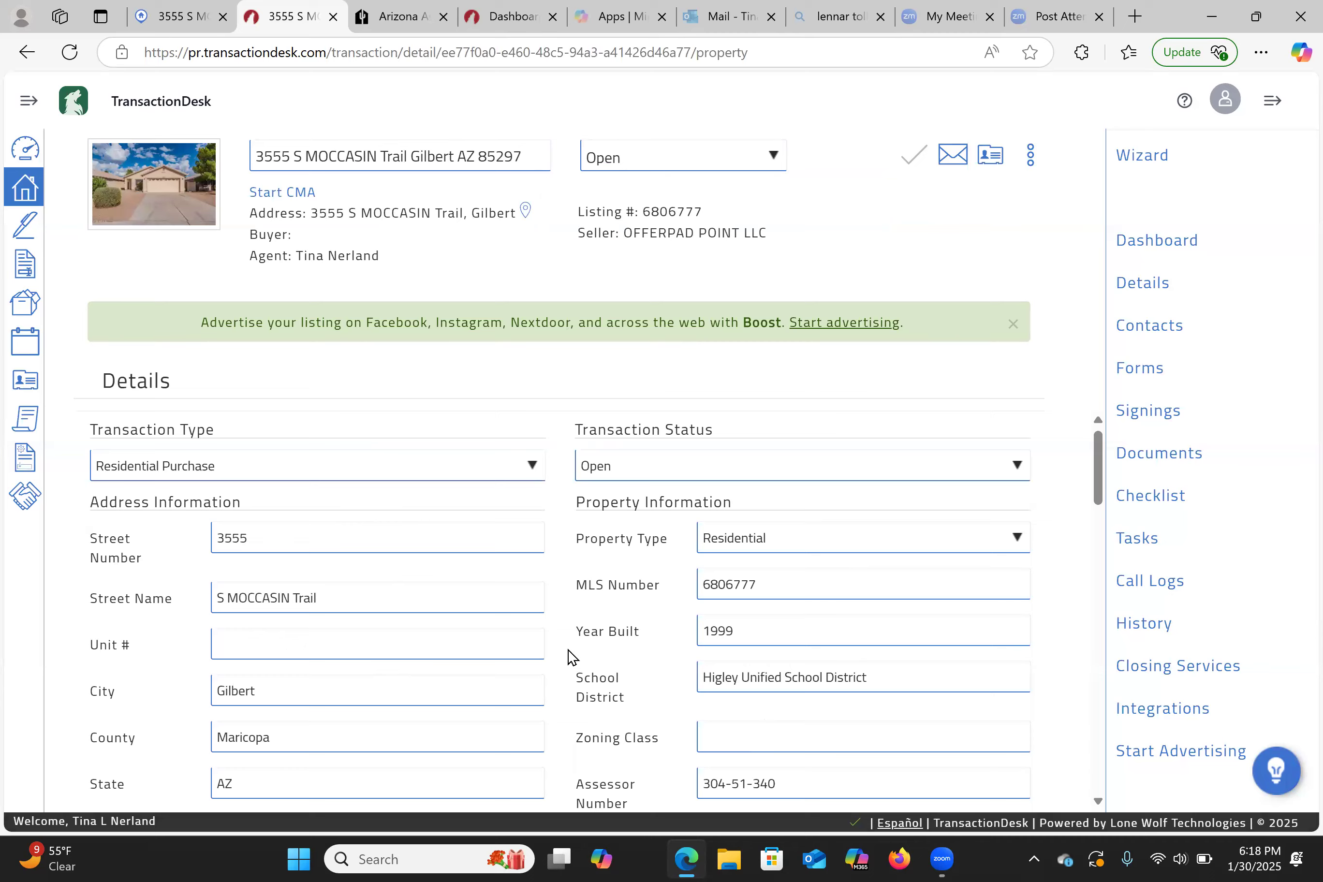
# - Open Residential Purchase Contract (Rev. 08/2024) from the transaction's Forms list
pyautogui.scroll(-5, 569, 655)
pyautogui.scroll(-5, 570, 655)
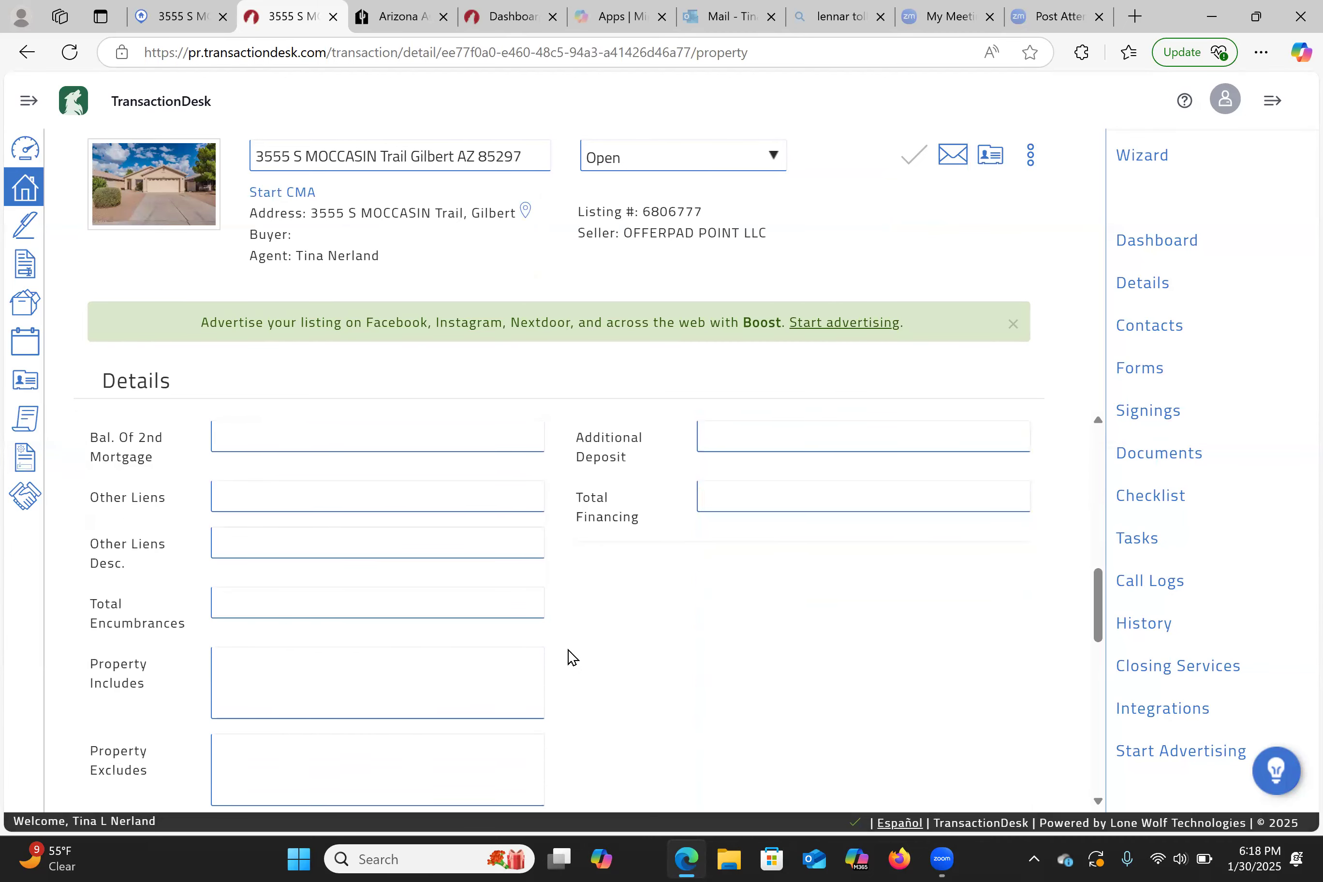
pyautogui.scroll(3, 572, 657)
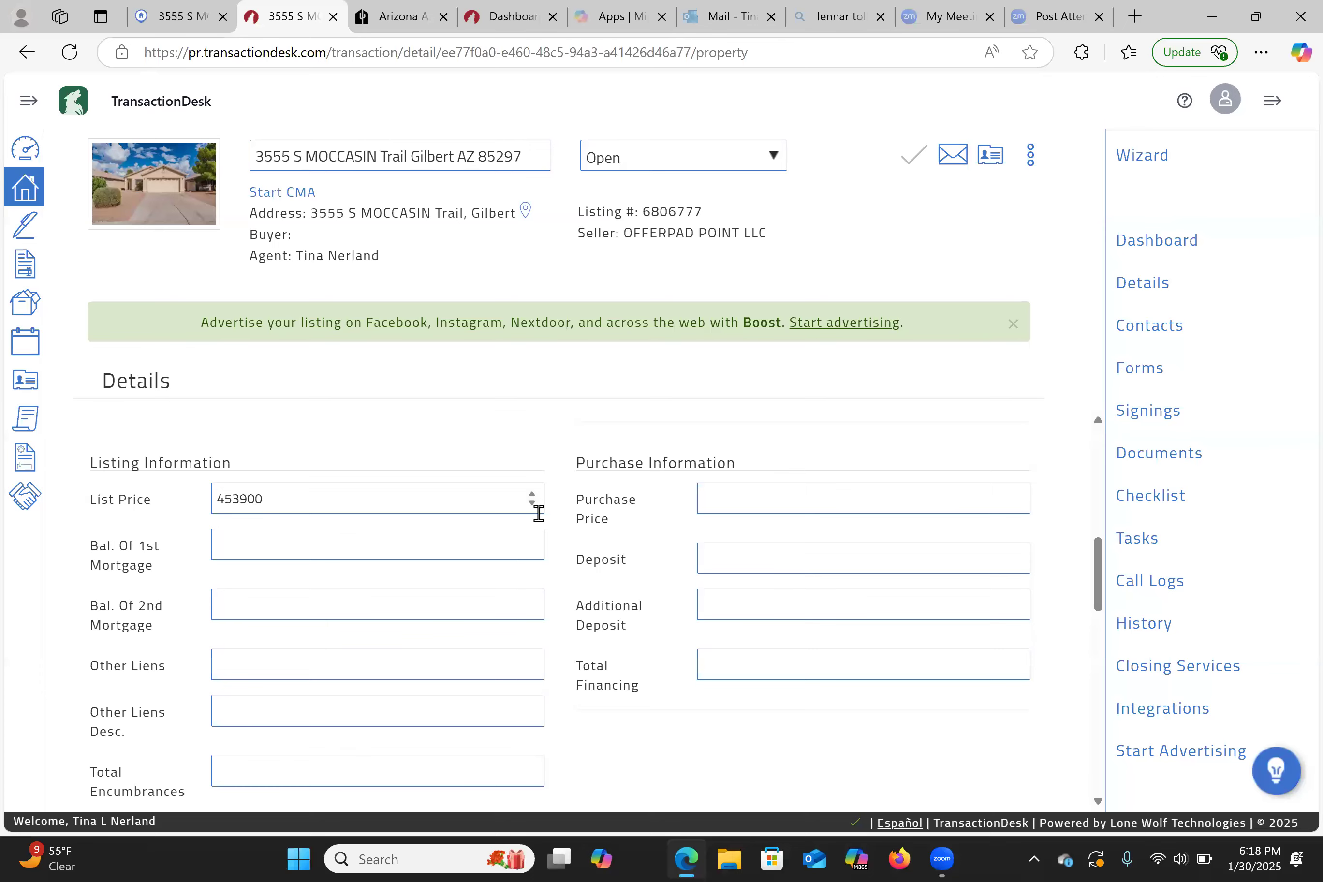
pyautogui.scroll(3, 537, 512)
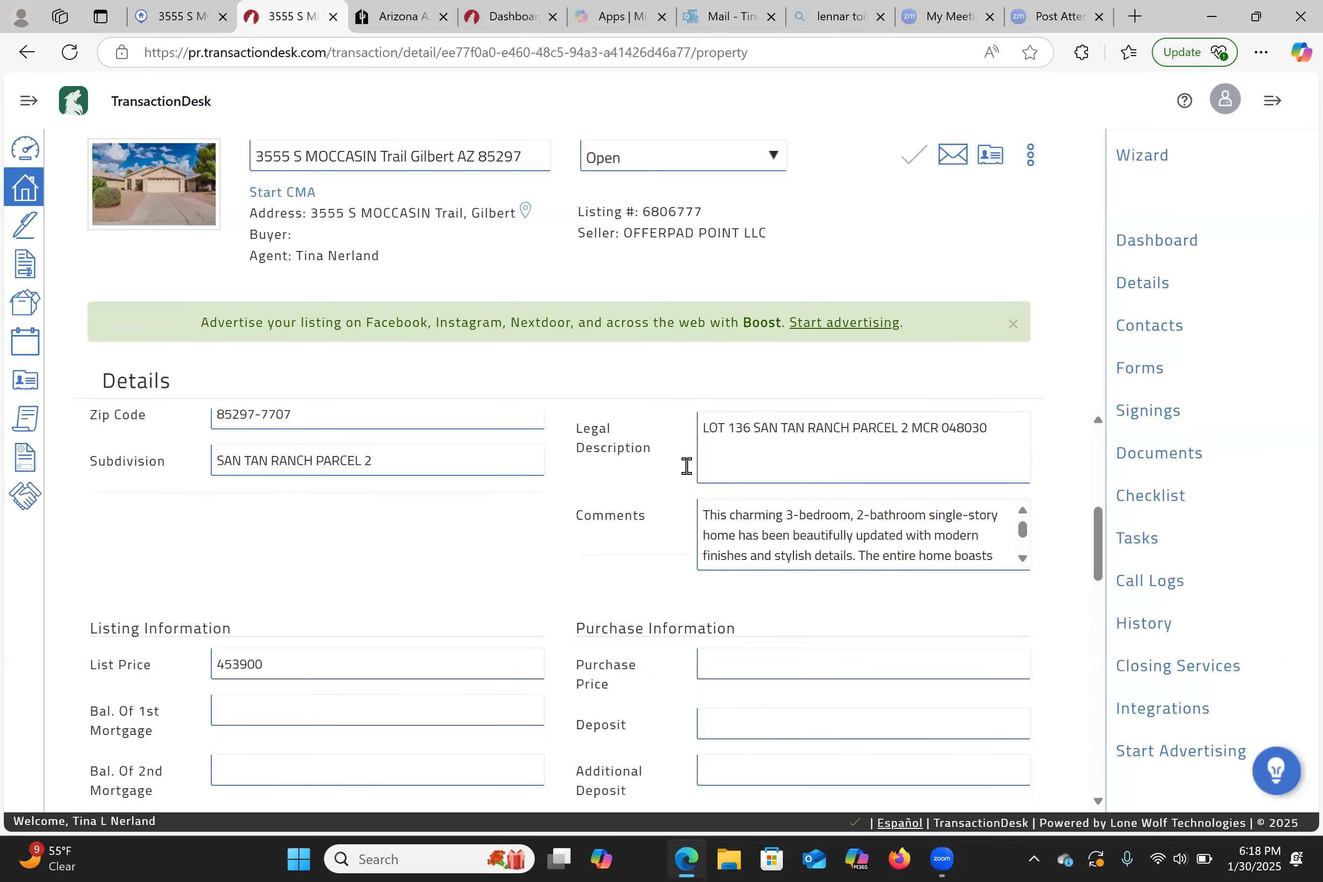
pyautogui.click(1125, 375)
pyautogui.scroll(-7, 521, 537)
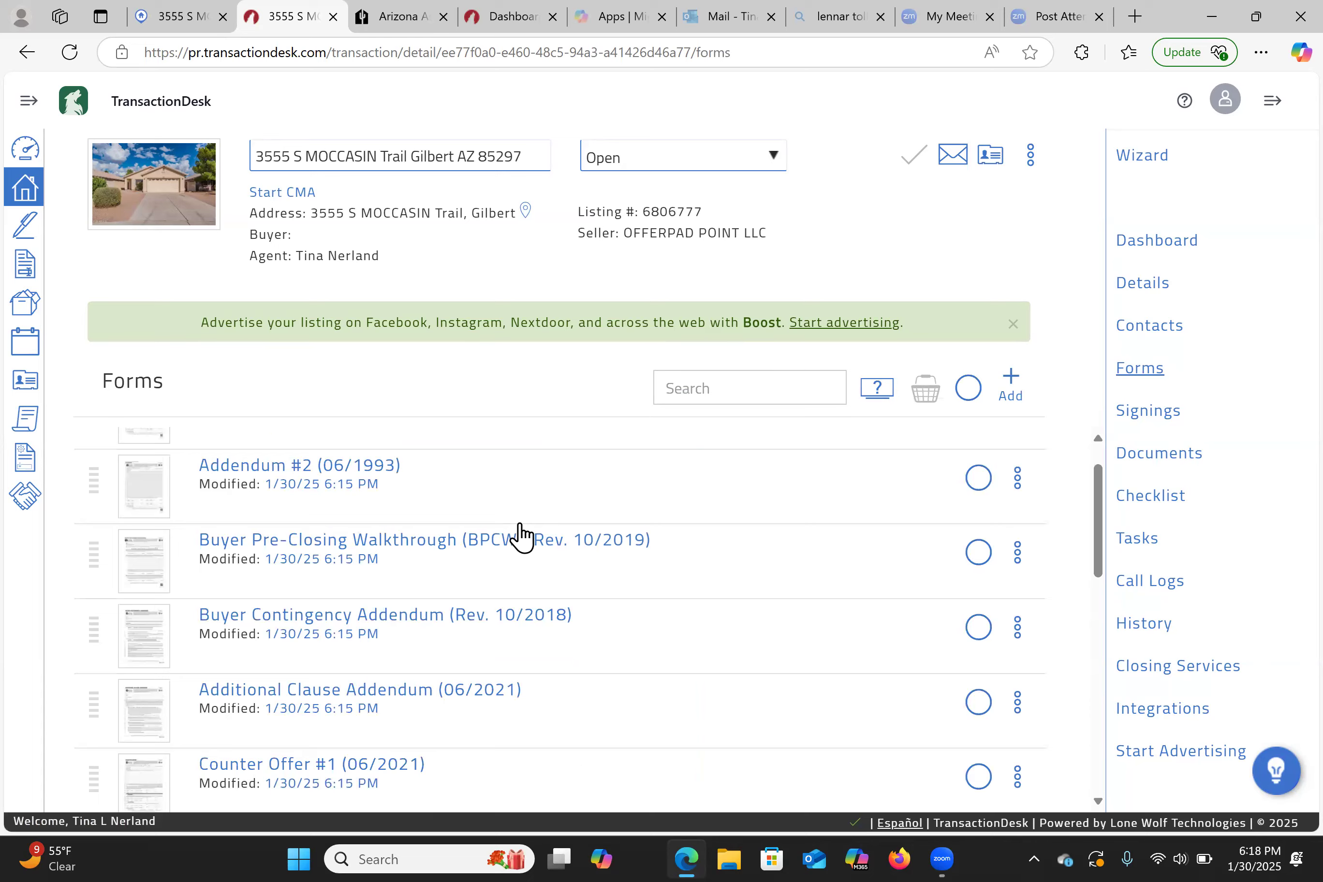
pyautogui.scroll(-6, 521, 536)
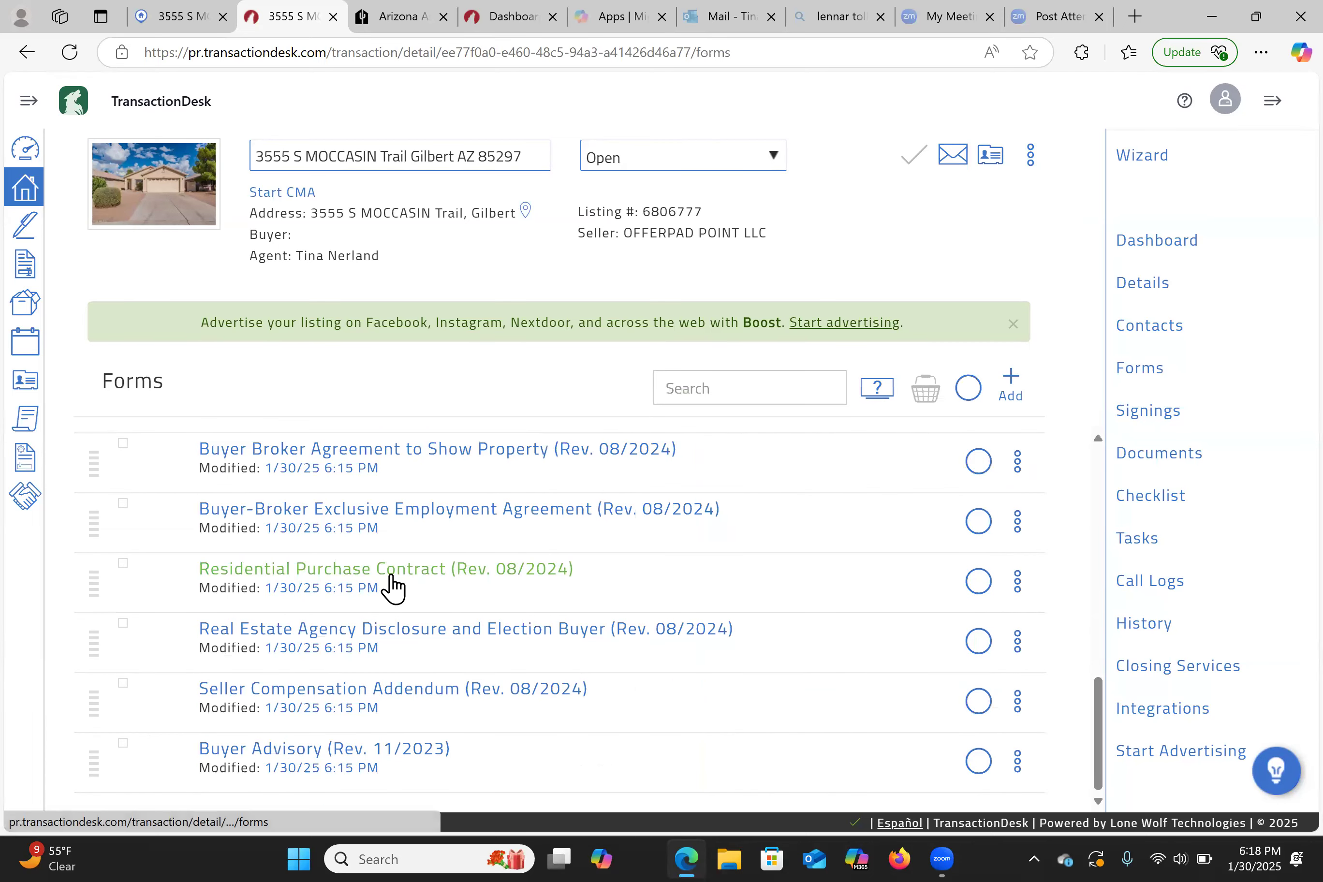
pyautogui.scroll(2, 391, 586)
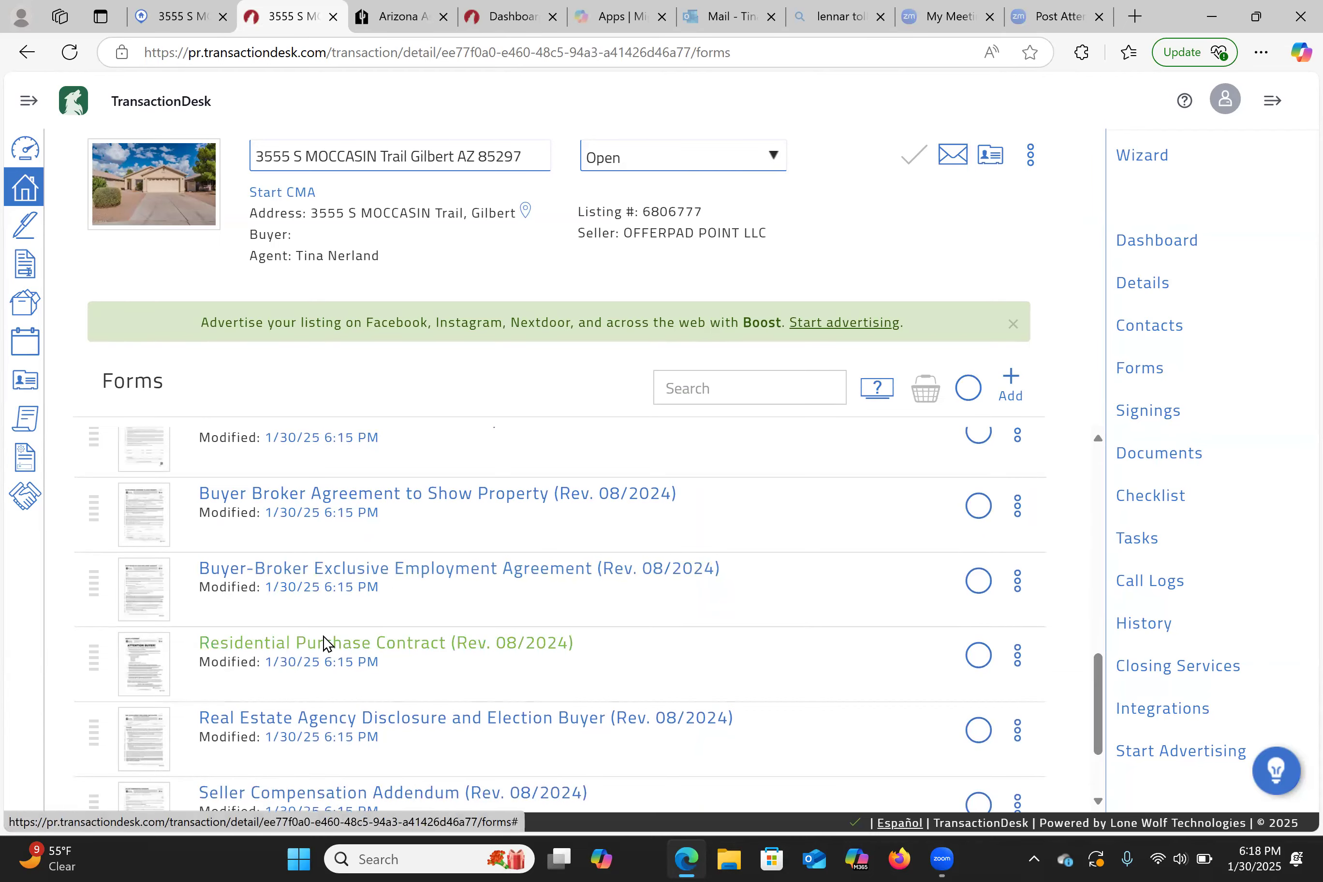
pyautogui.click(324, 637)
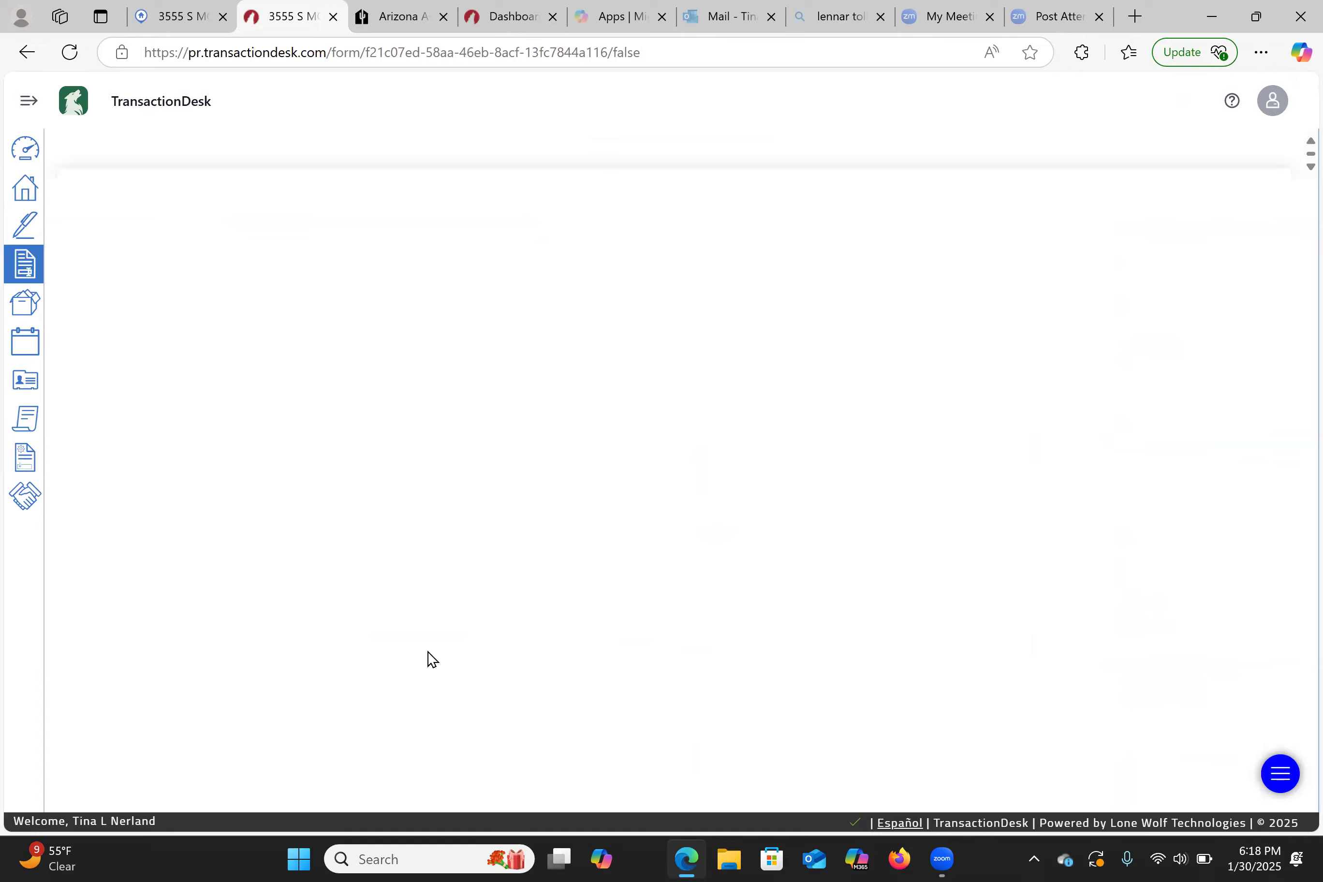
# - Inspect the contract's legal description, line 10 purchase price, COE year and line 11 earnest money fields
pyautogui.scroll(-12, 369, 517)
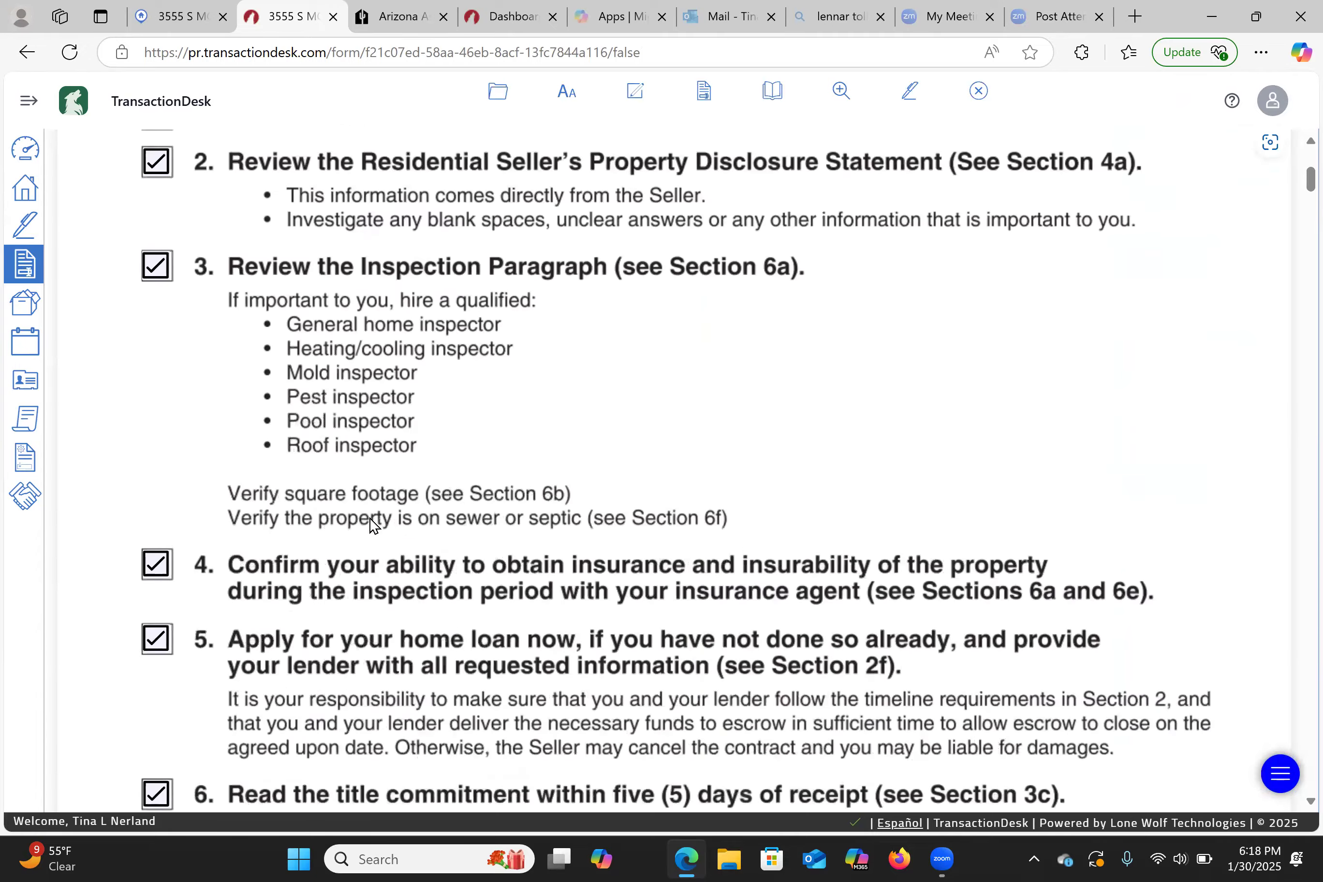
pyautogui.scroll(-15, 369, 518)
pyautogui.scroll(3, 369, 521)
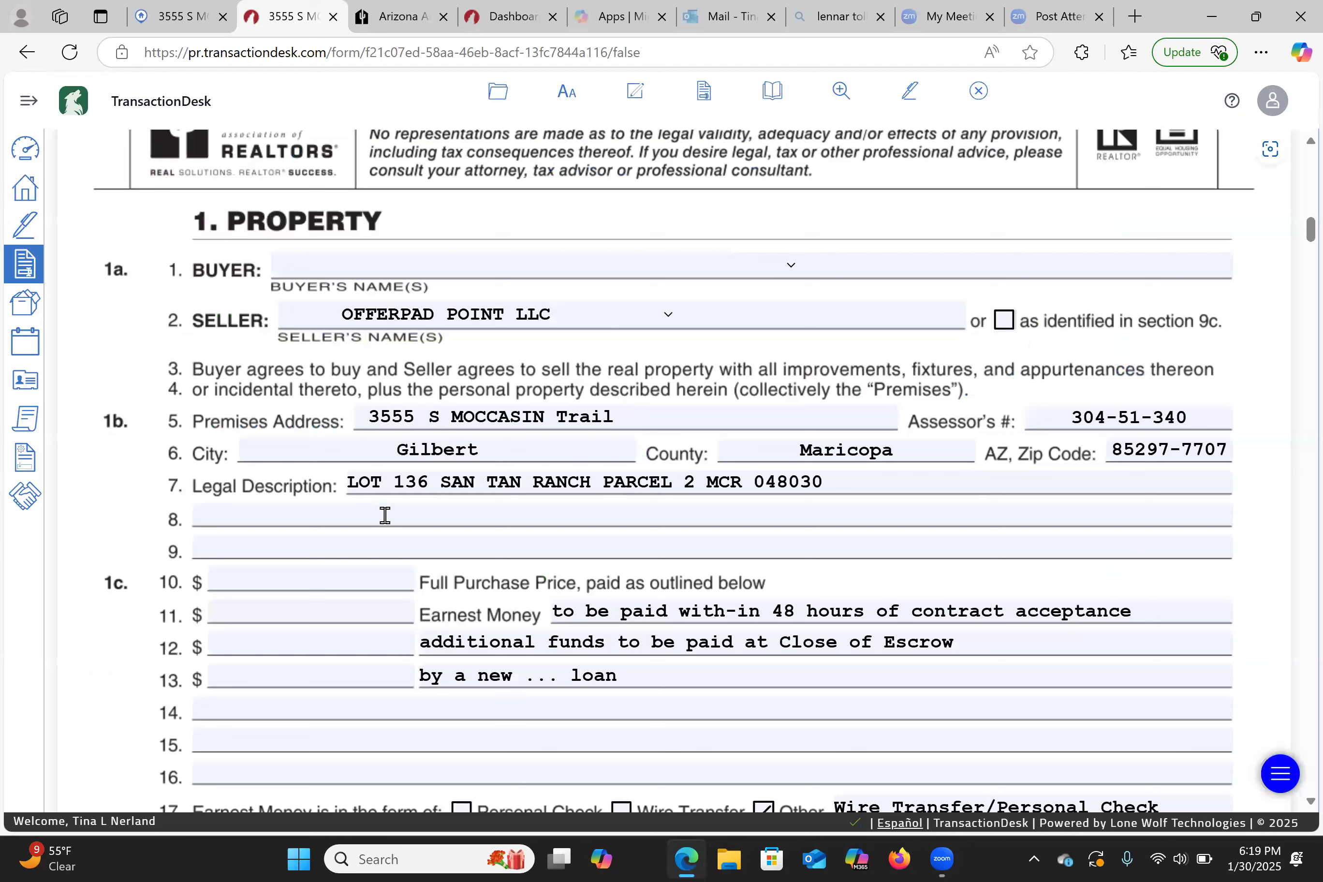
pyautogui.click(781, 485)
pyautogui.click(331, 589)
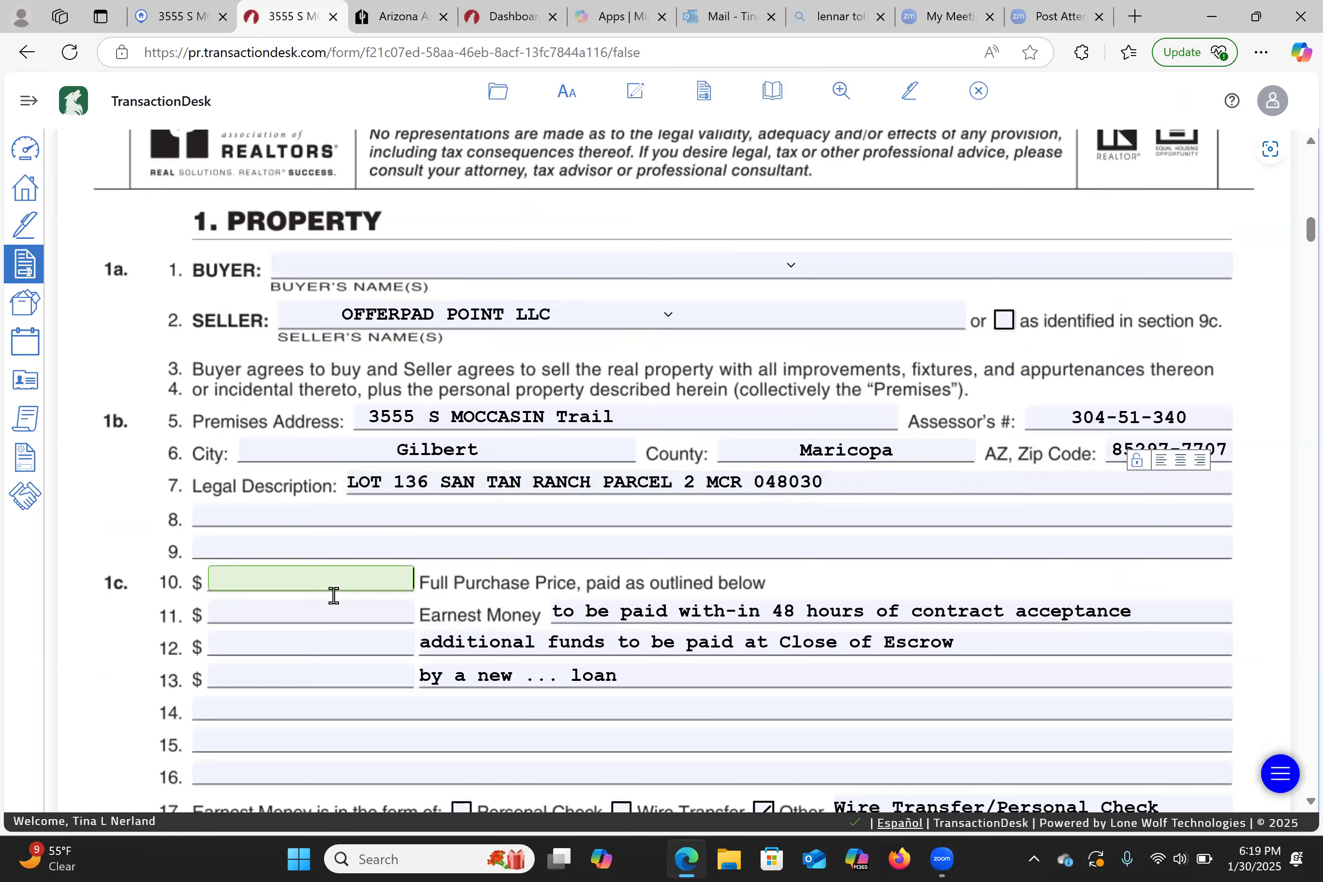
pyautogui.scroll(-8, 530, 505)
pyautogui.click(530, 505)
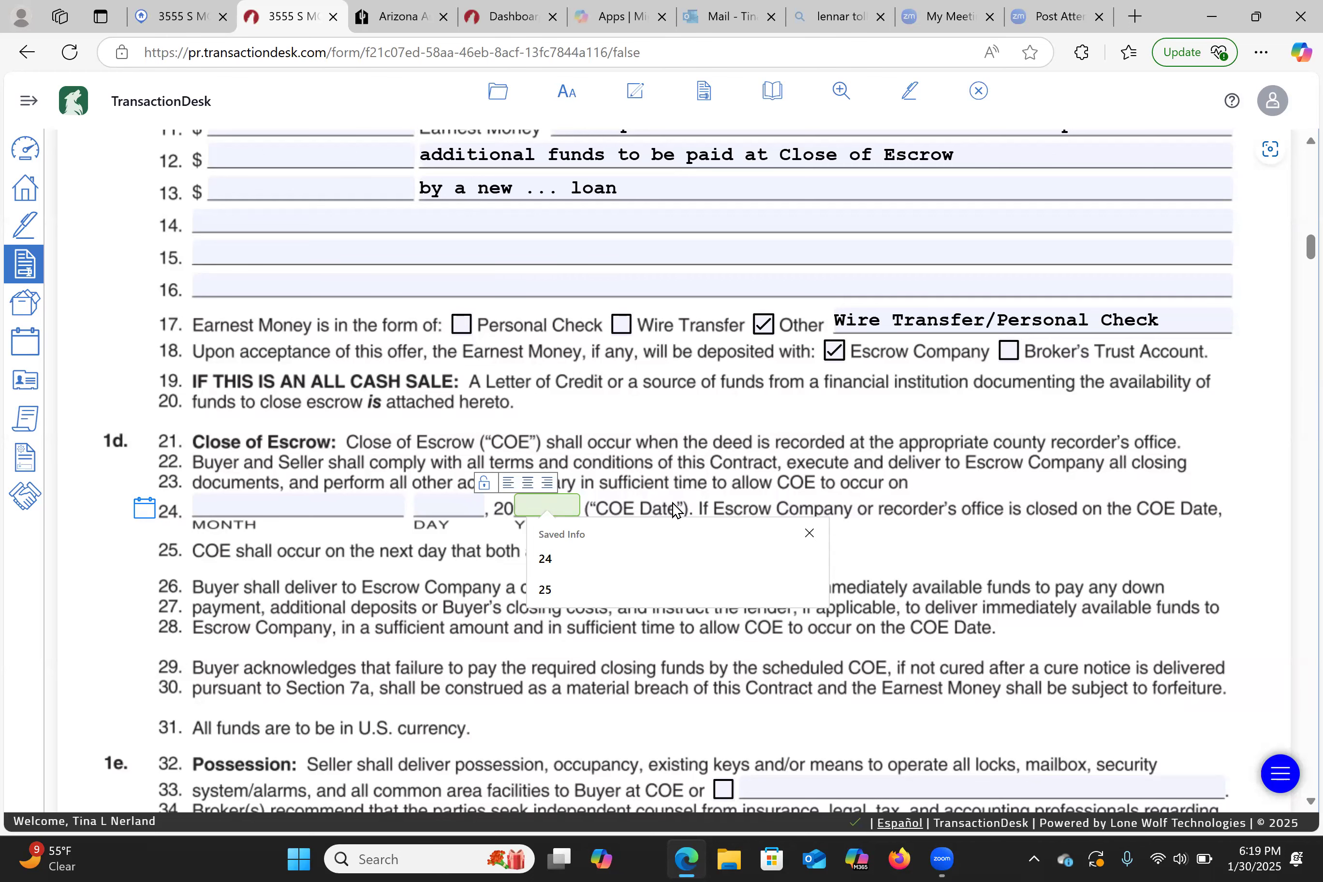
pyautogui.scroll(5, 674, 508)
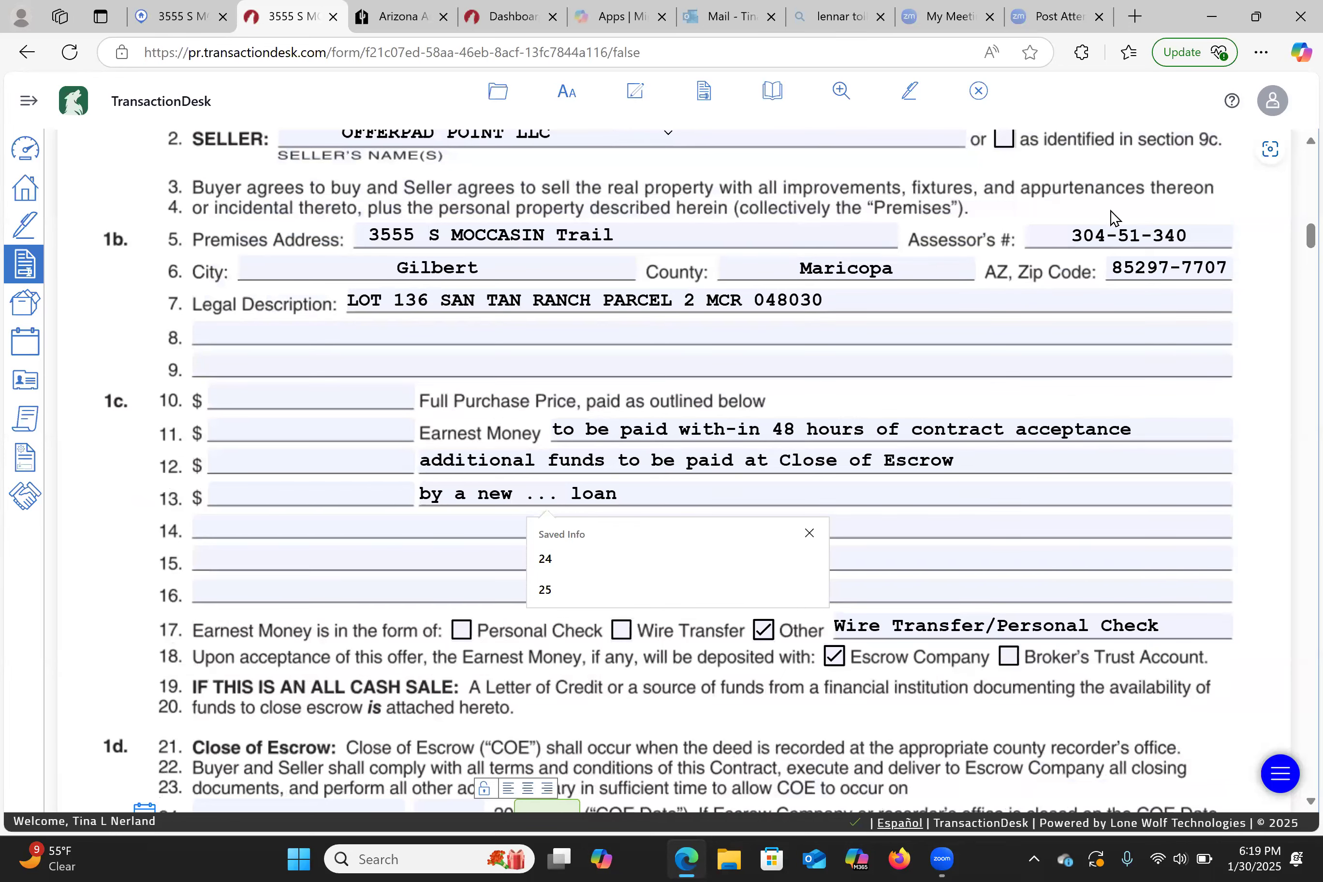
pyautogui.click(679, 421)
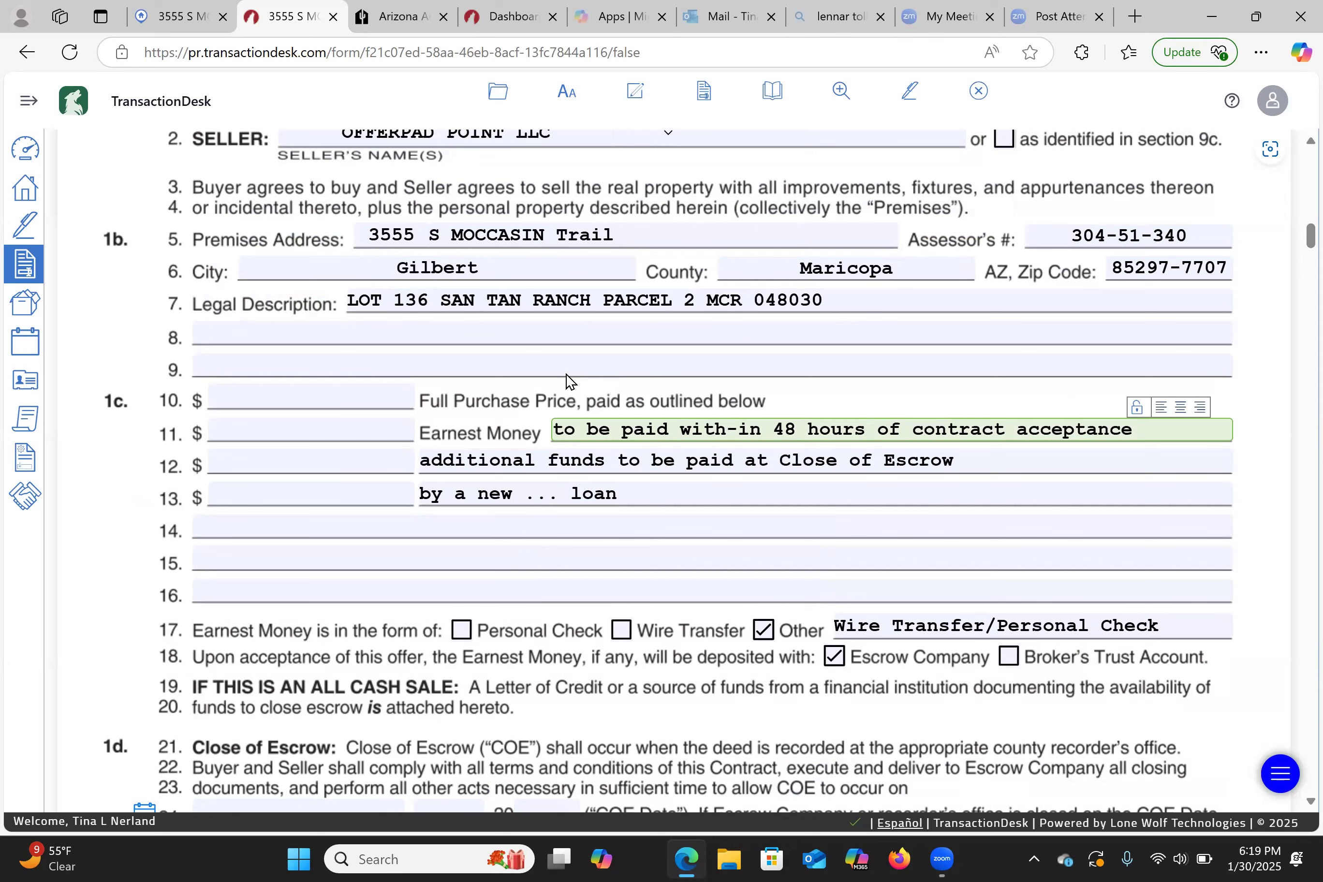
# - Scroll through the rest of the contract and return to the Agent Dashboard
pyautogui.scroll(-1, 563, 419)
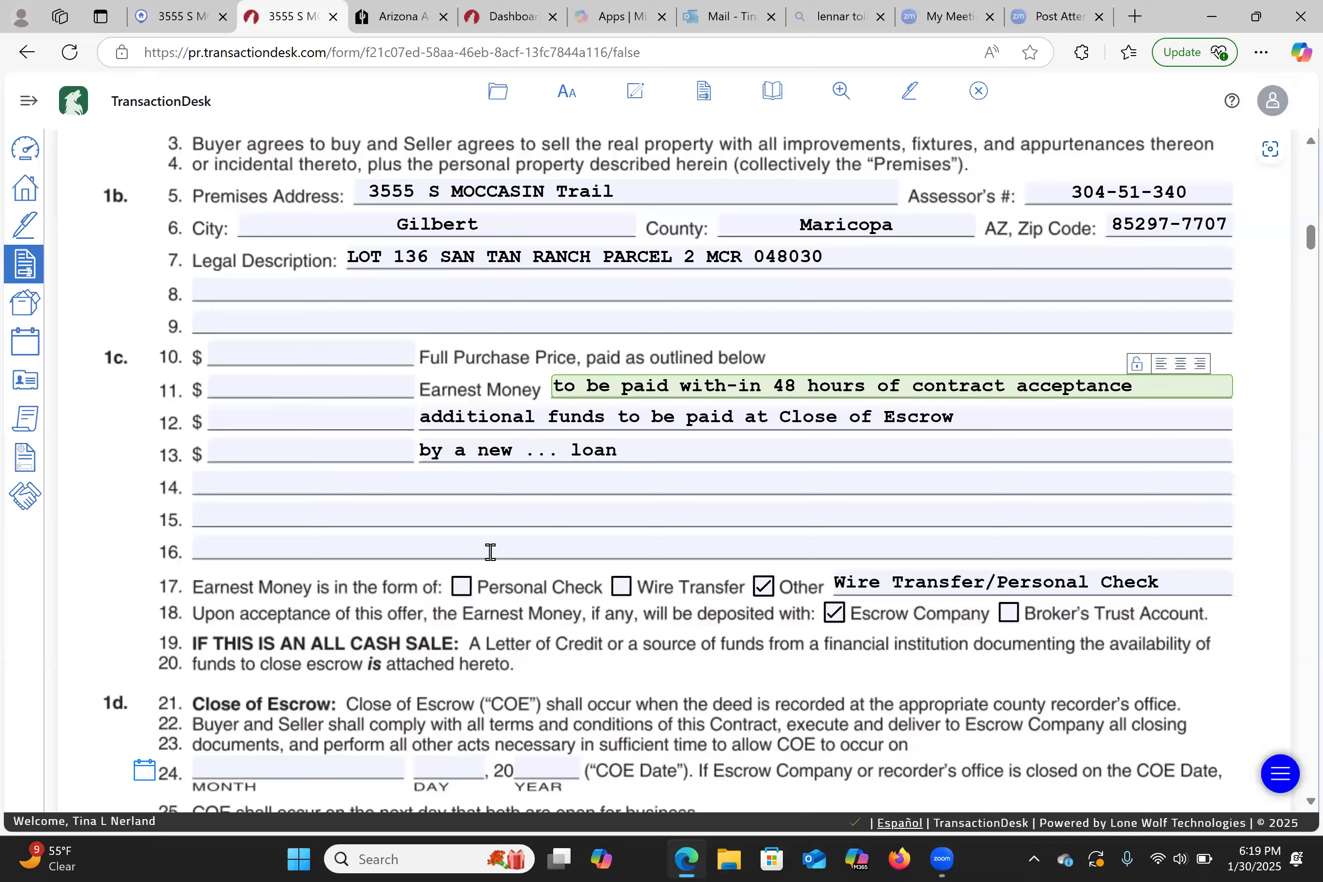
pyautogui.scroll(-2, 491, 557)
pyautogui.scroll(-5, 491, 556)
pyautogui.scroll(20, 491, 557)
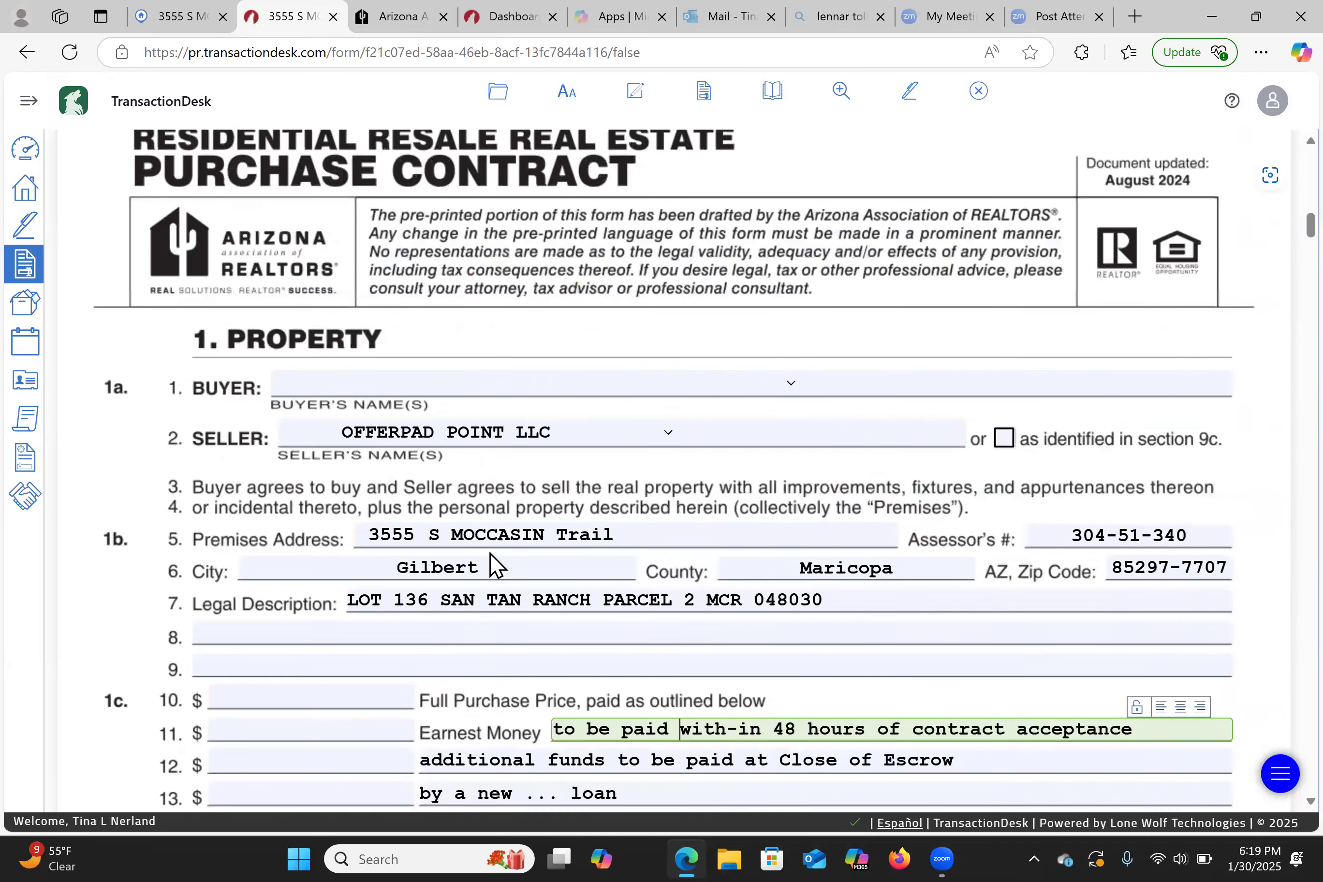
pyautogui.scroll(20, 493, 563)
pyautogui.scroll(5, 493, 564)
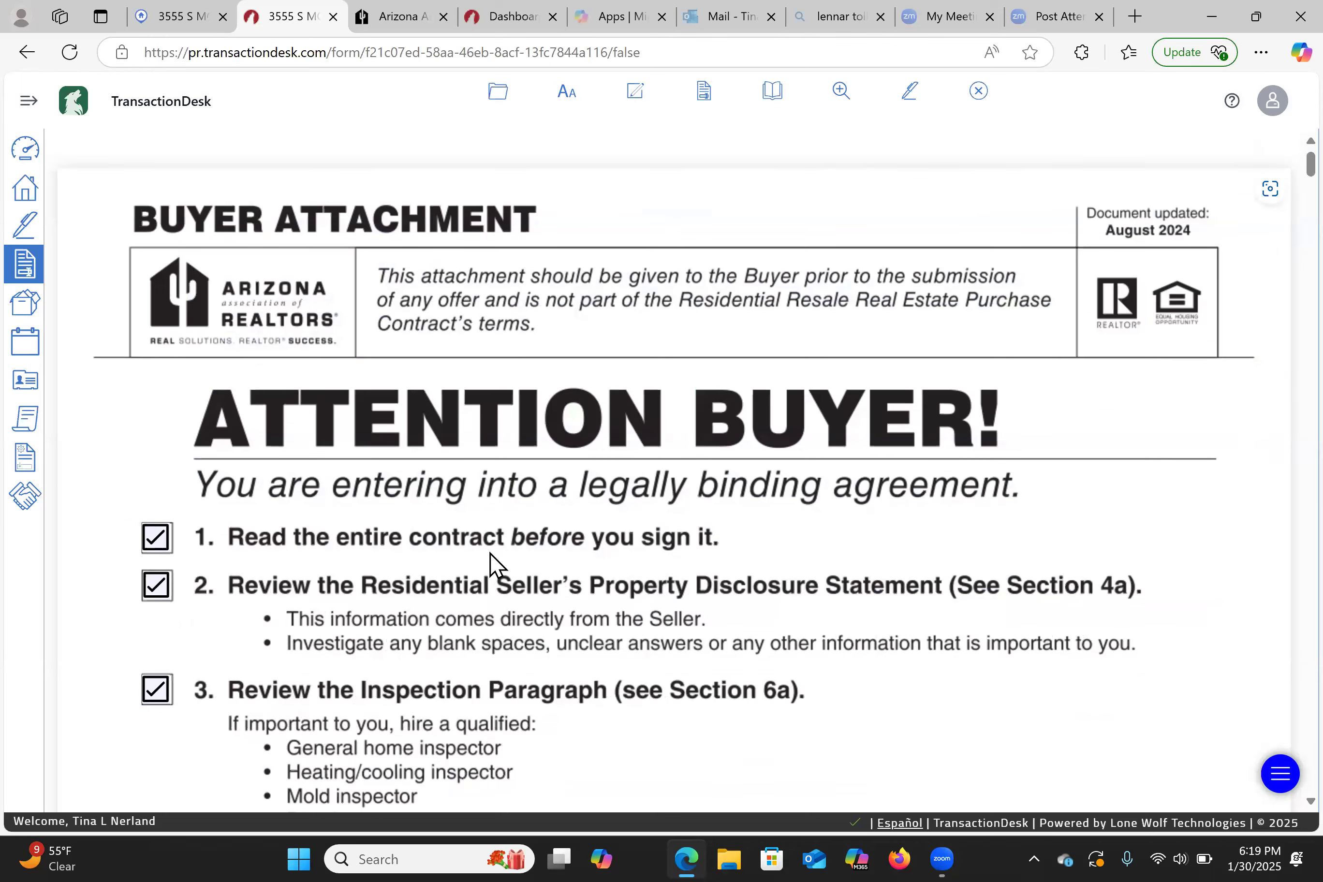
pyautogui.click(35, 149)
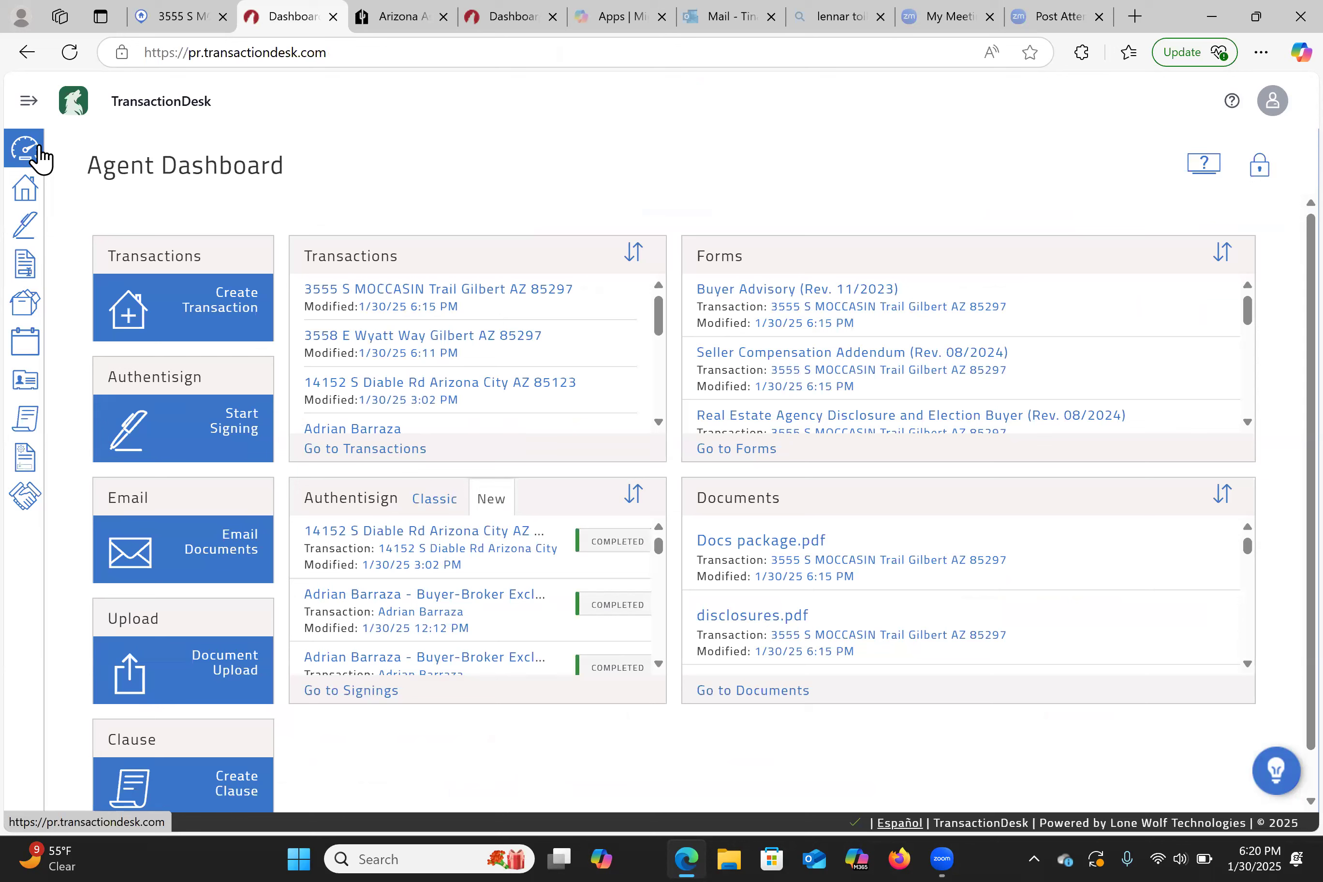
pyautogui.click(540, 291)
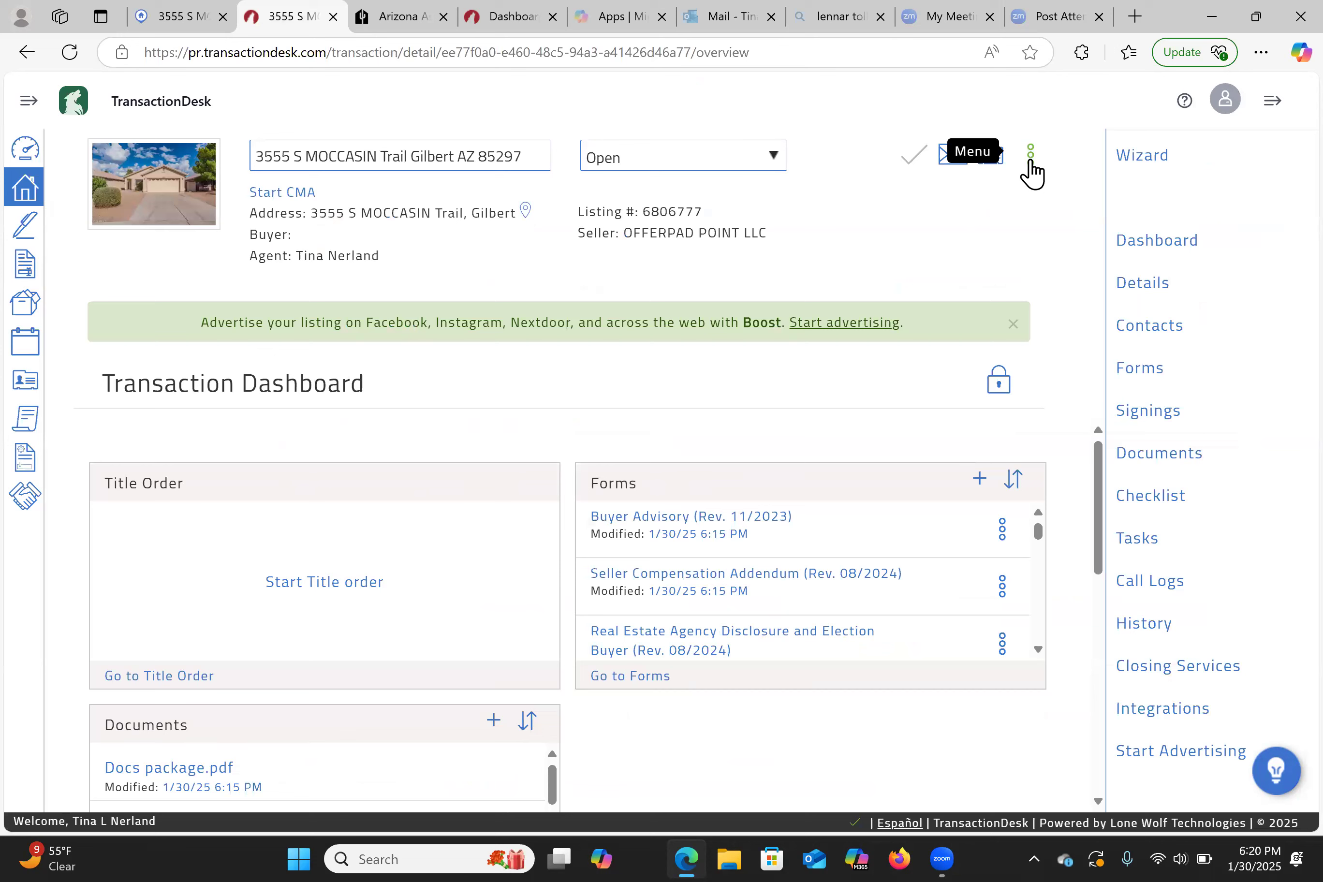
pyautogui.click(1030, 164)
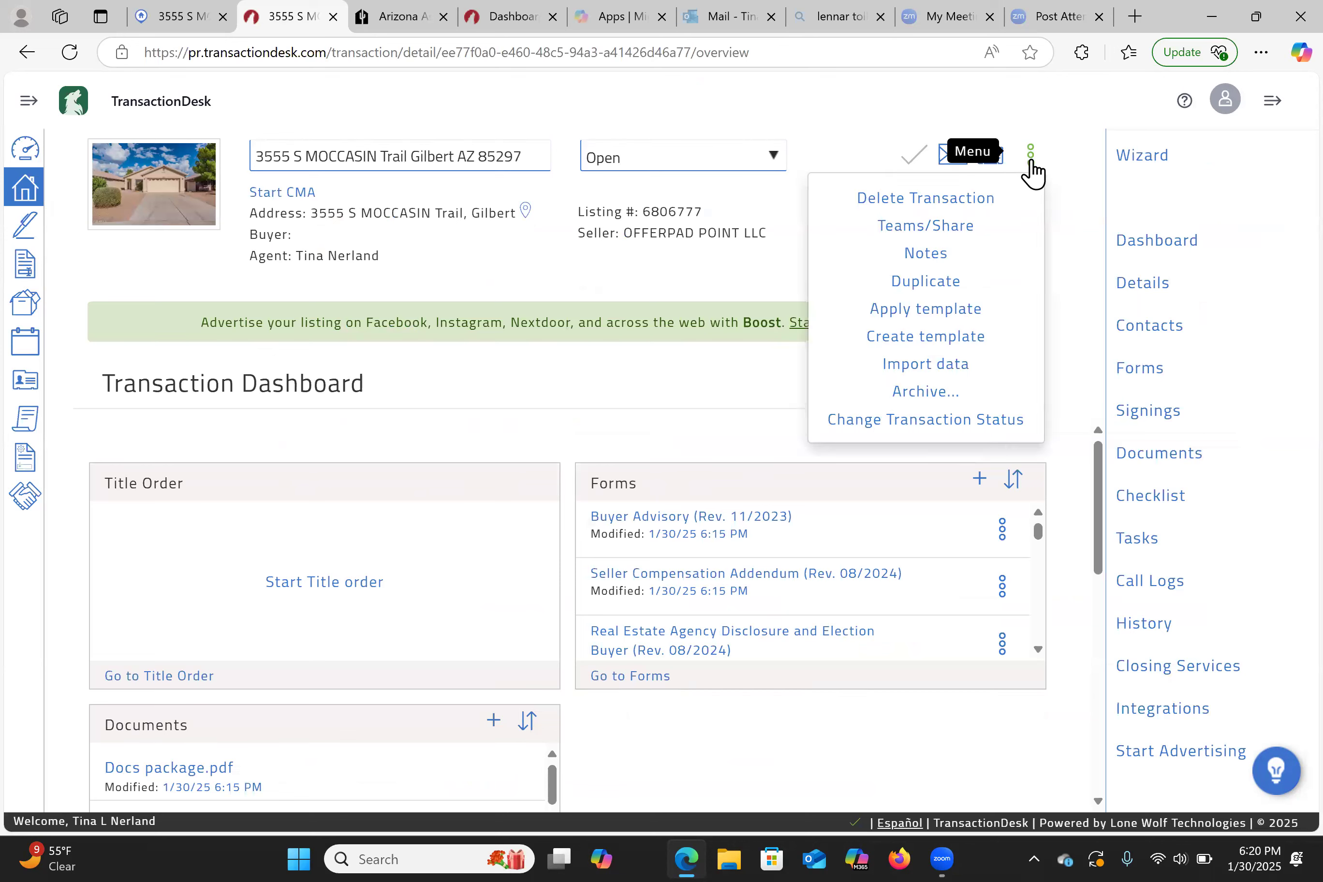
pyautogui.click(899, 197)
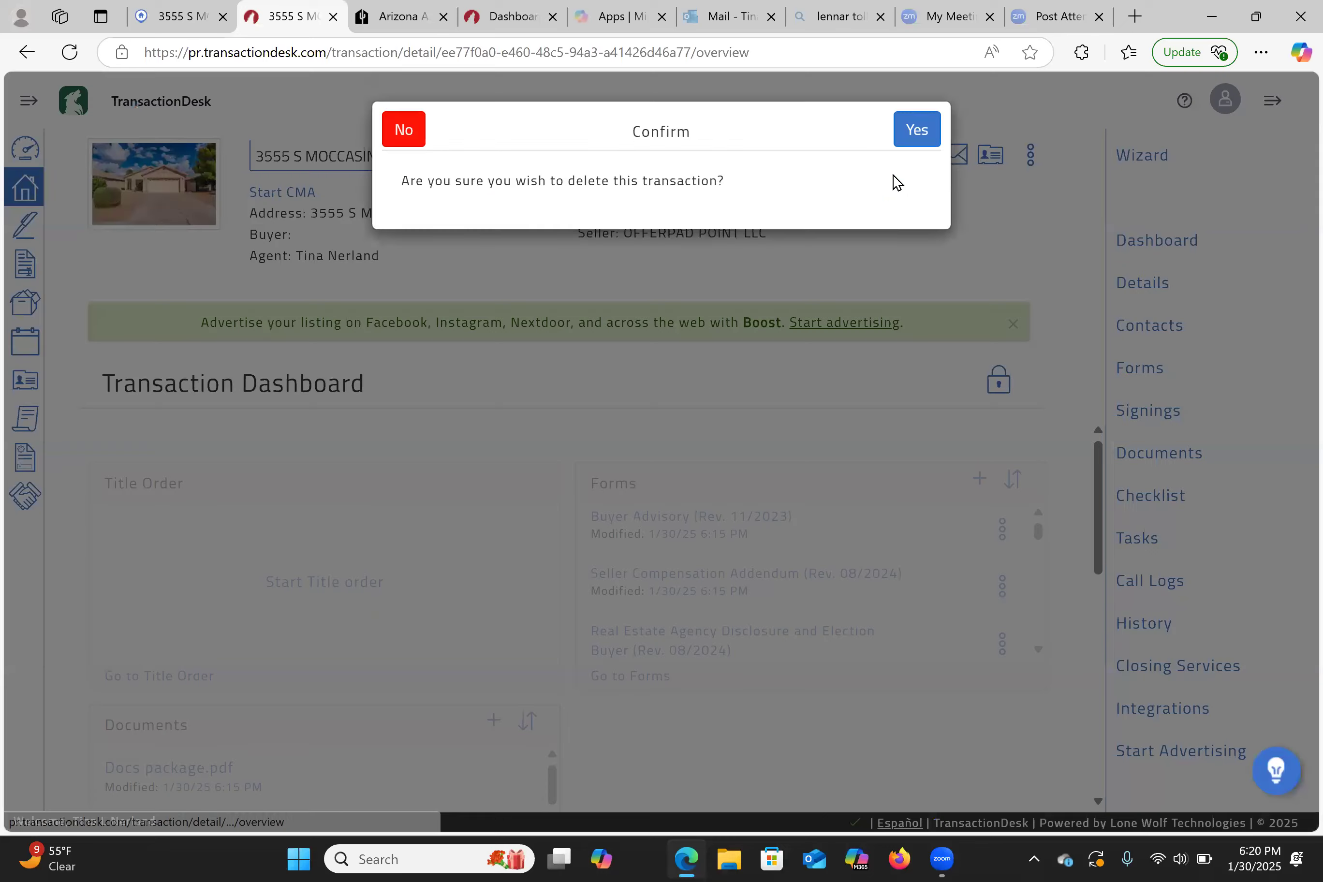
pyautogui.click(930, 149)
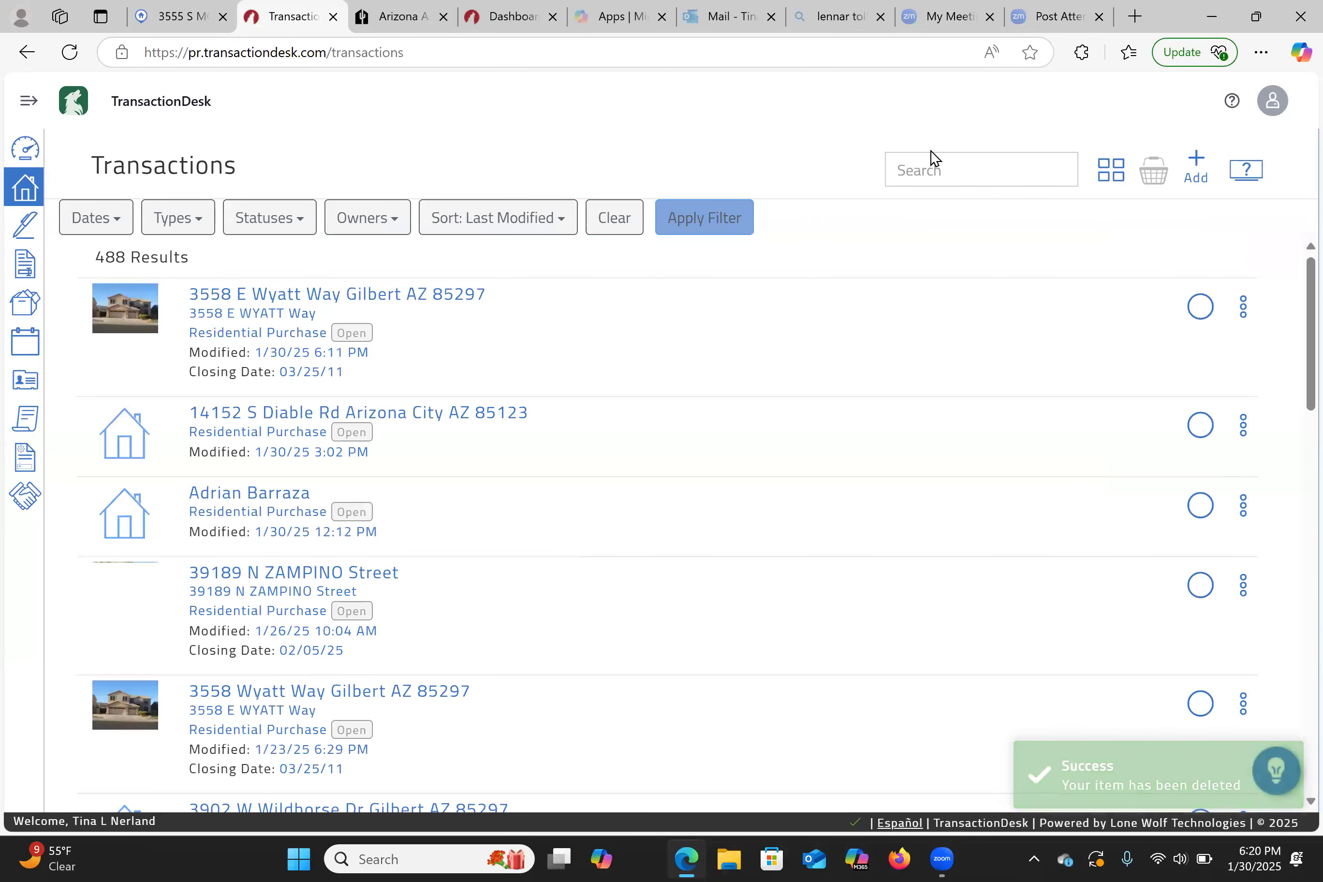
pyautogui.click(1241, 312)
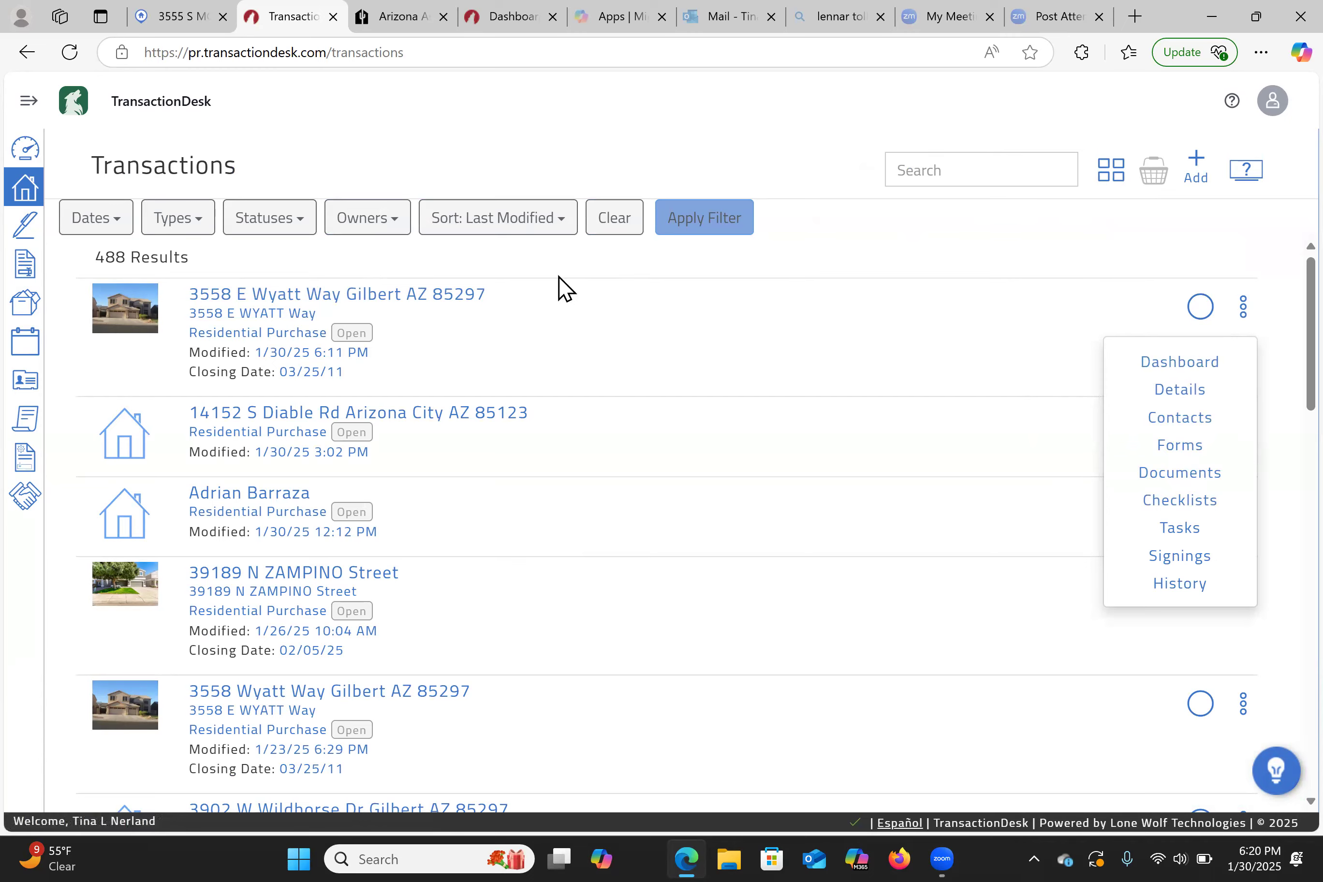
pyautogui.click(444, 297)
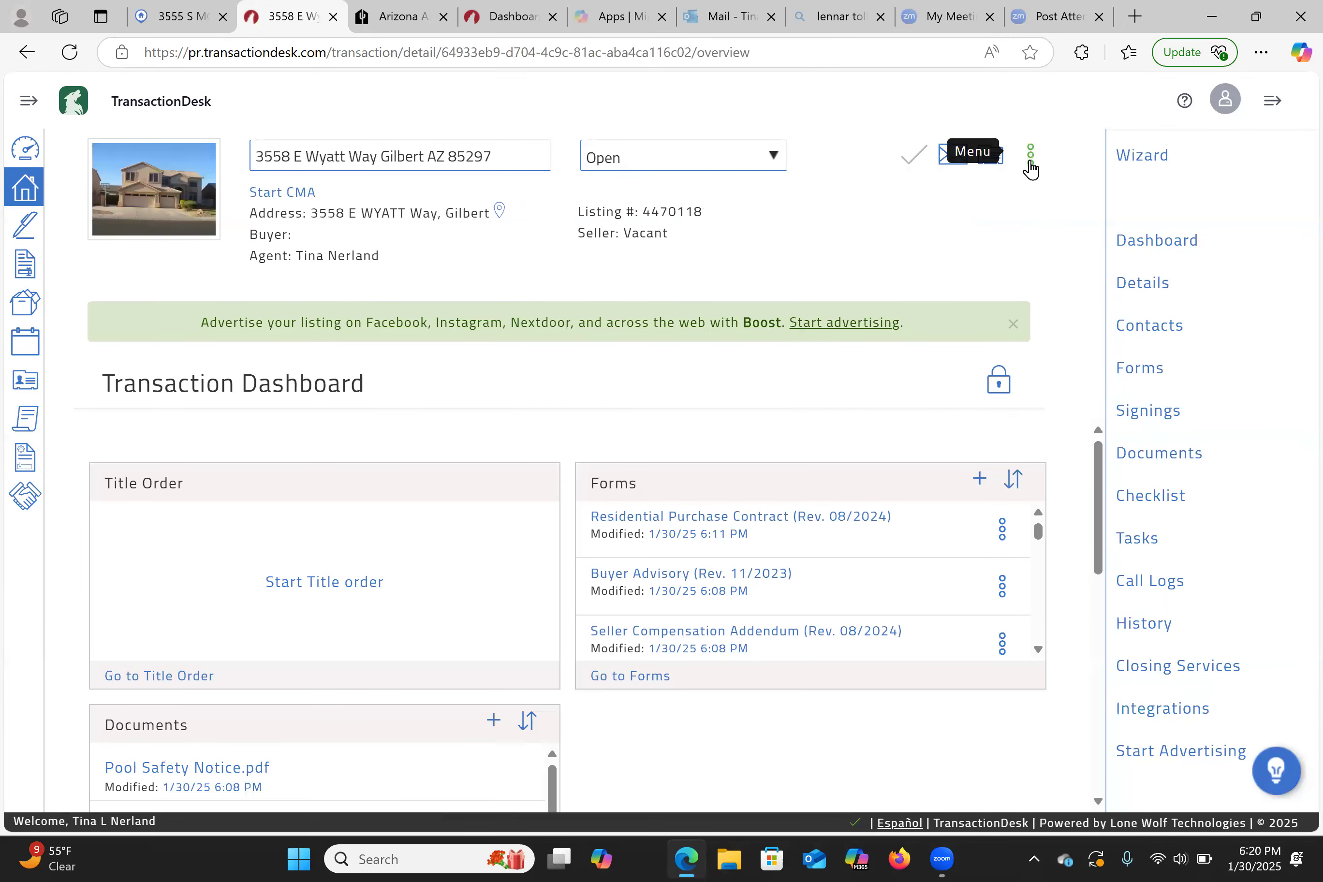
pyautogui.click(1030, 165)
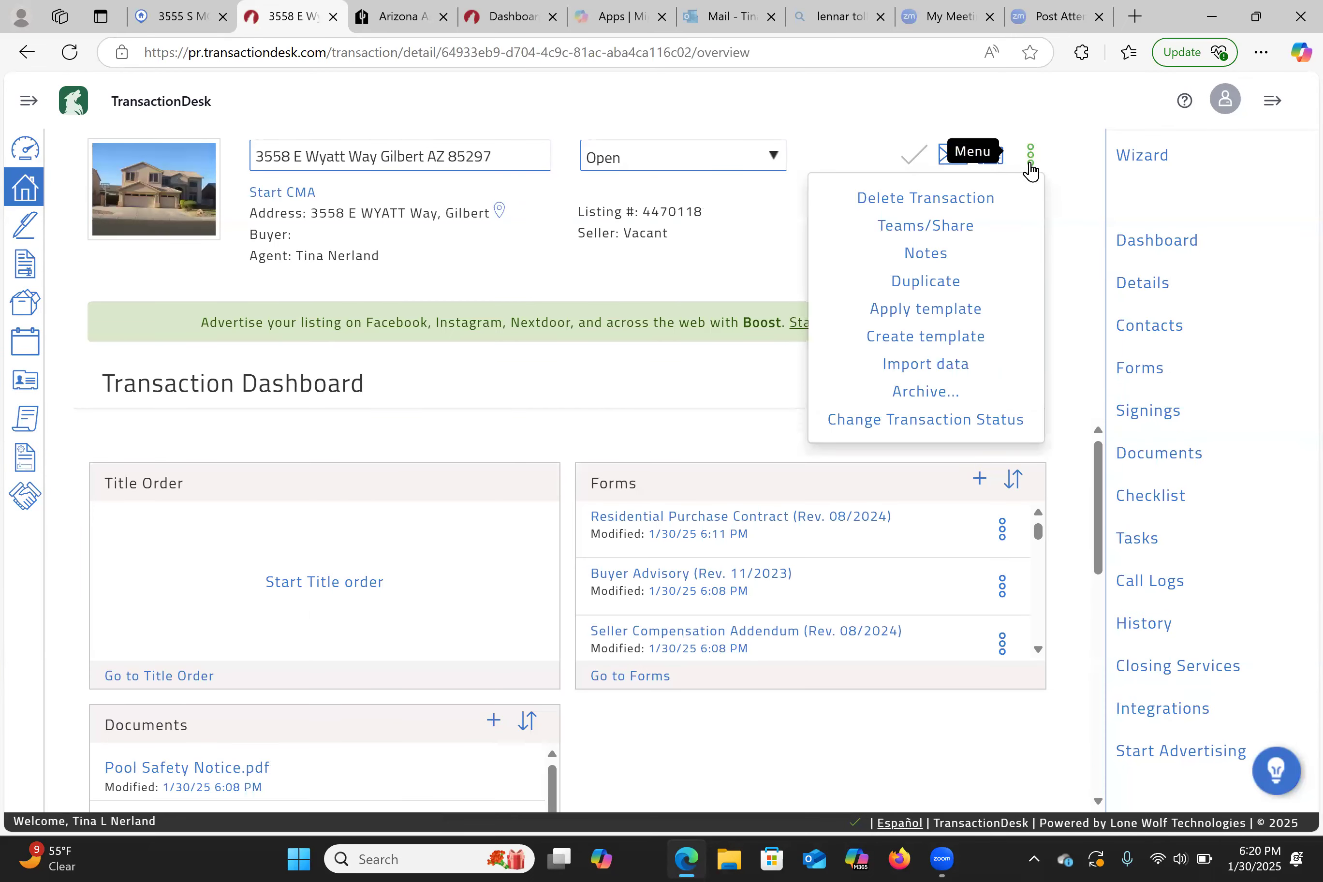
pyautogui.click(928, 198)
pyautogui.click(923, 143)
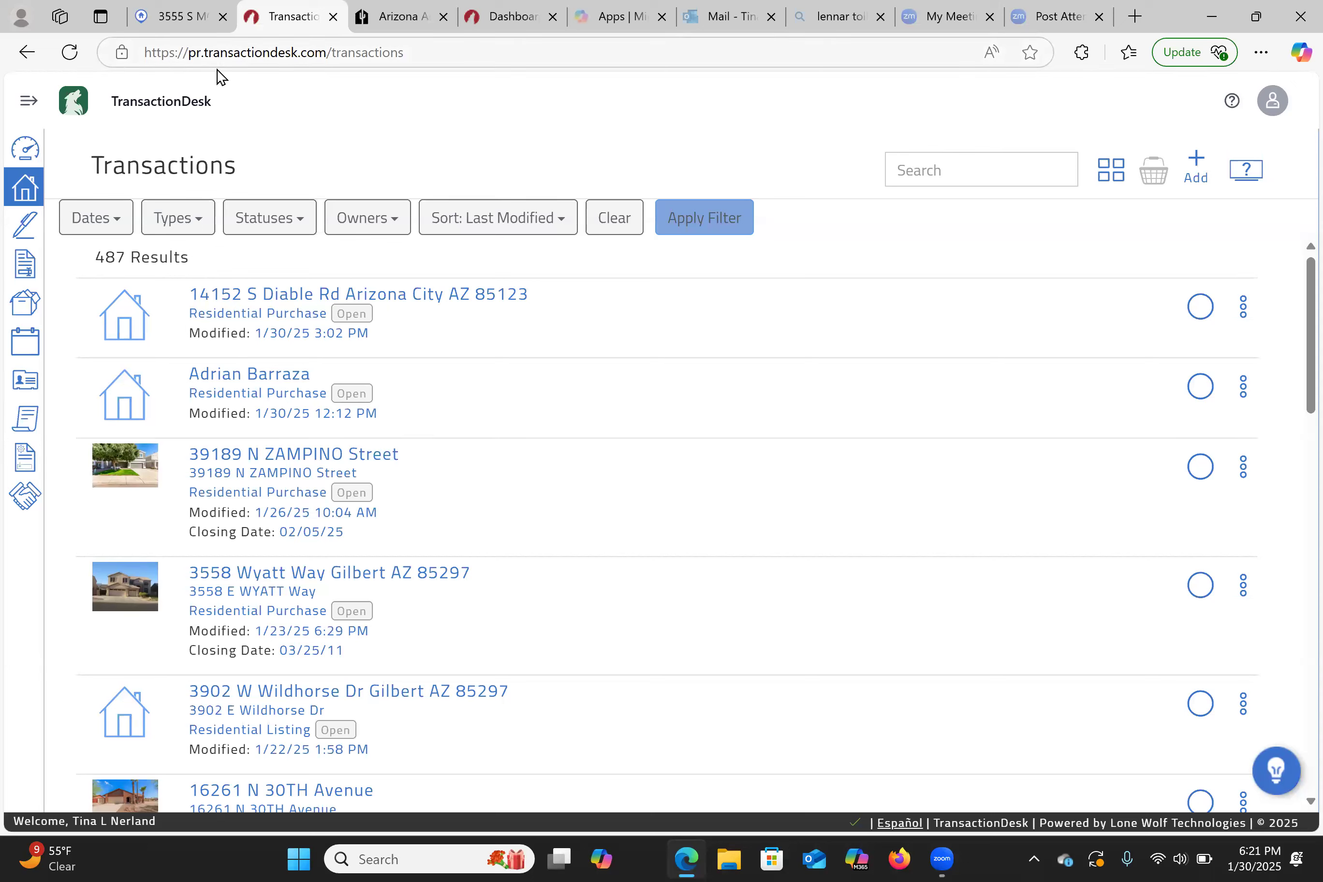
# - Start Create Transaction from the dashboard, check the Template list, then close without creating
pyautogui.click(13, 164)
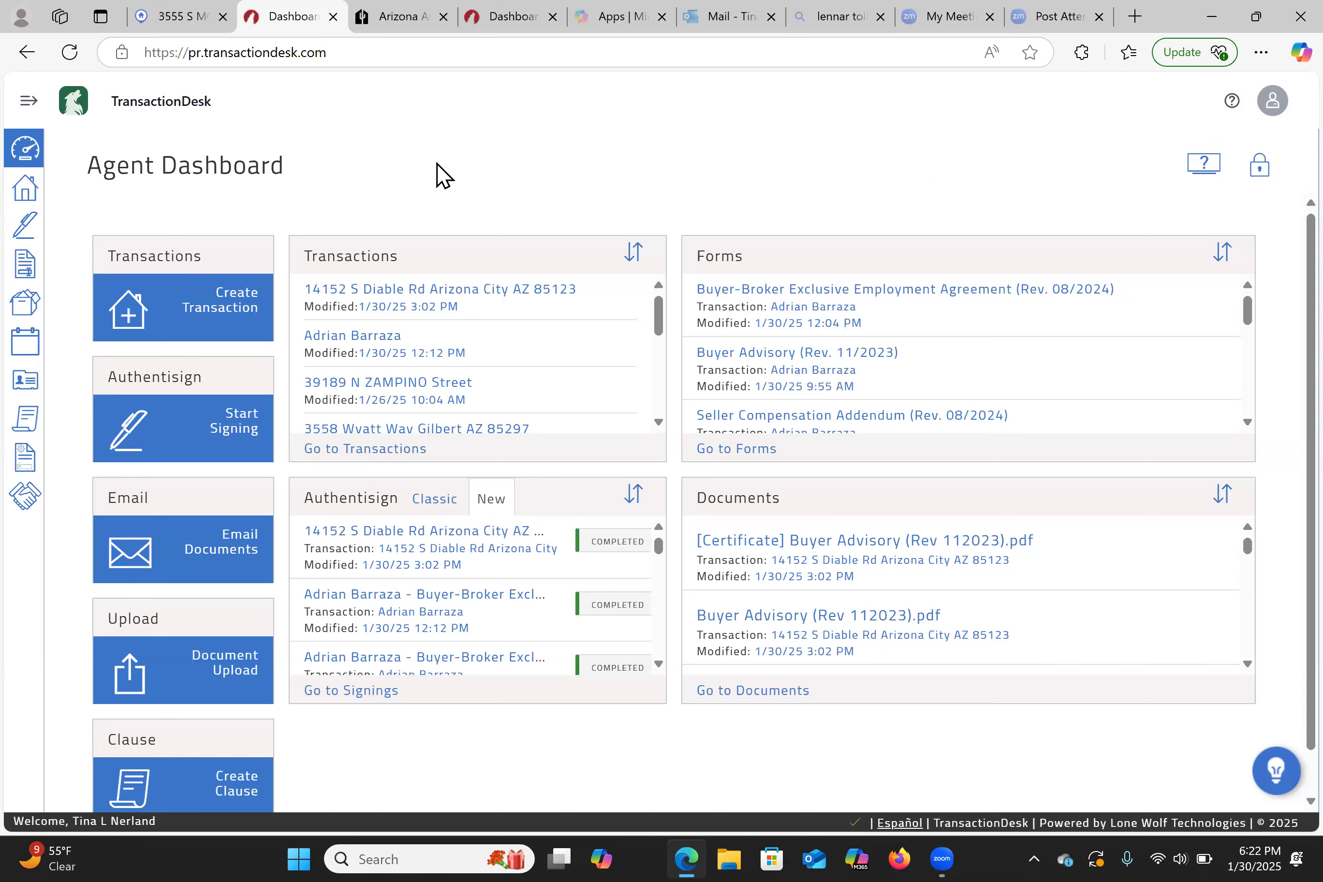
pyautogui.click(247, 303)
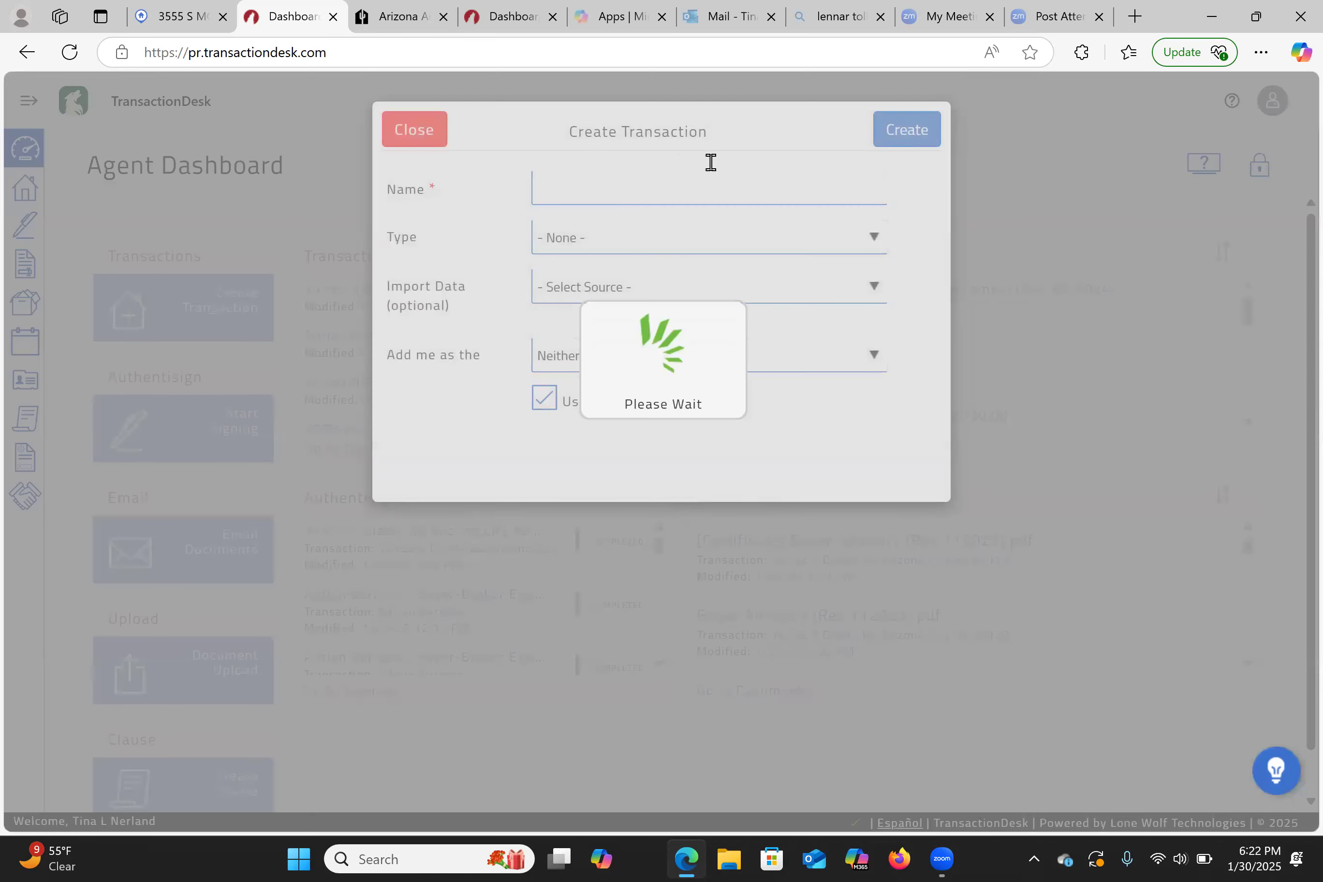
pyautogui.click(585, 246)
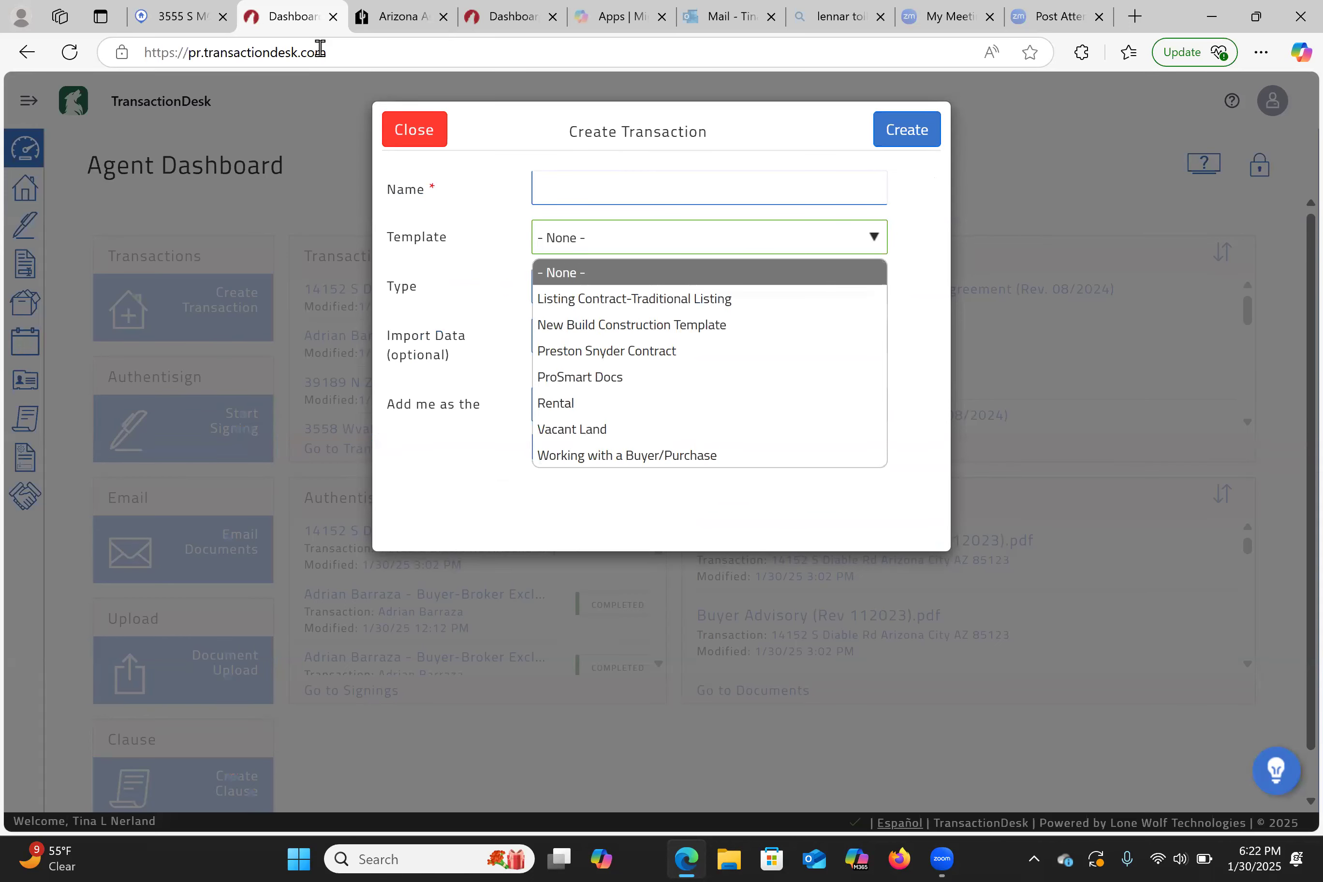
pyautogui.click(415, 129)
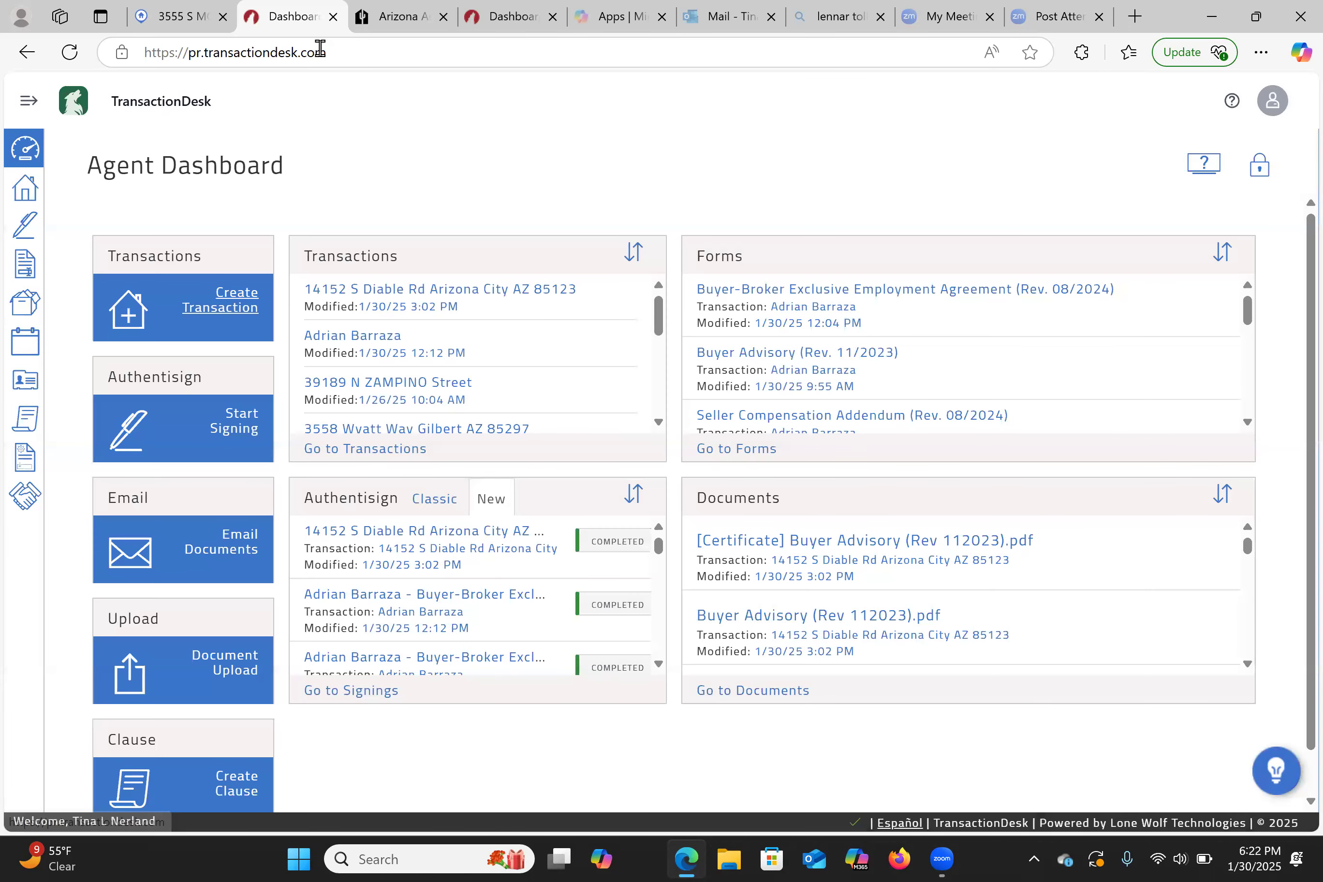